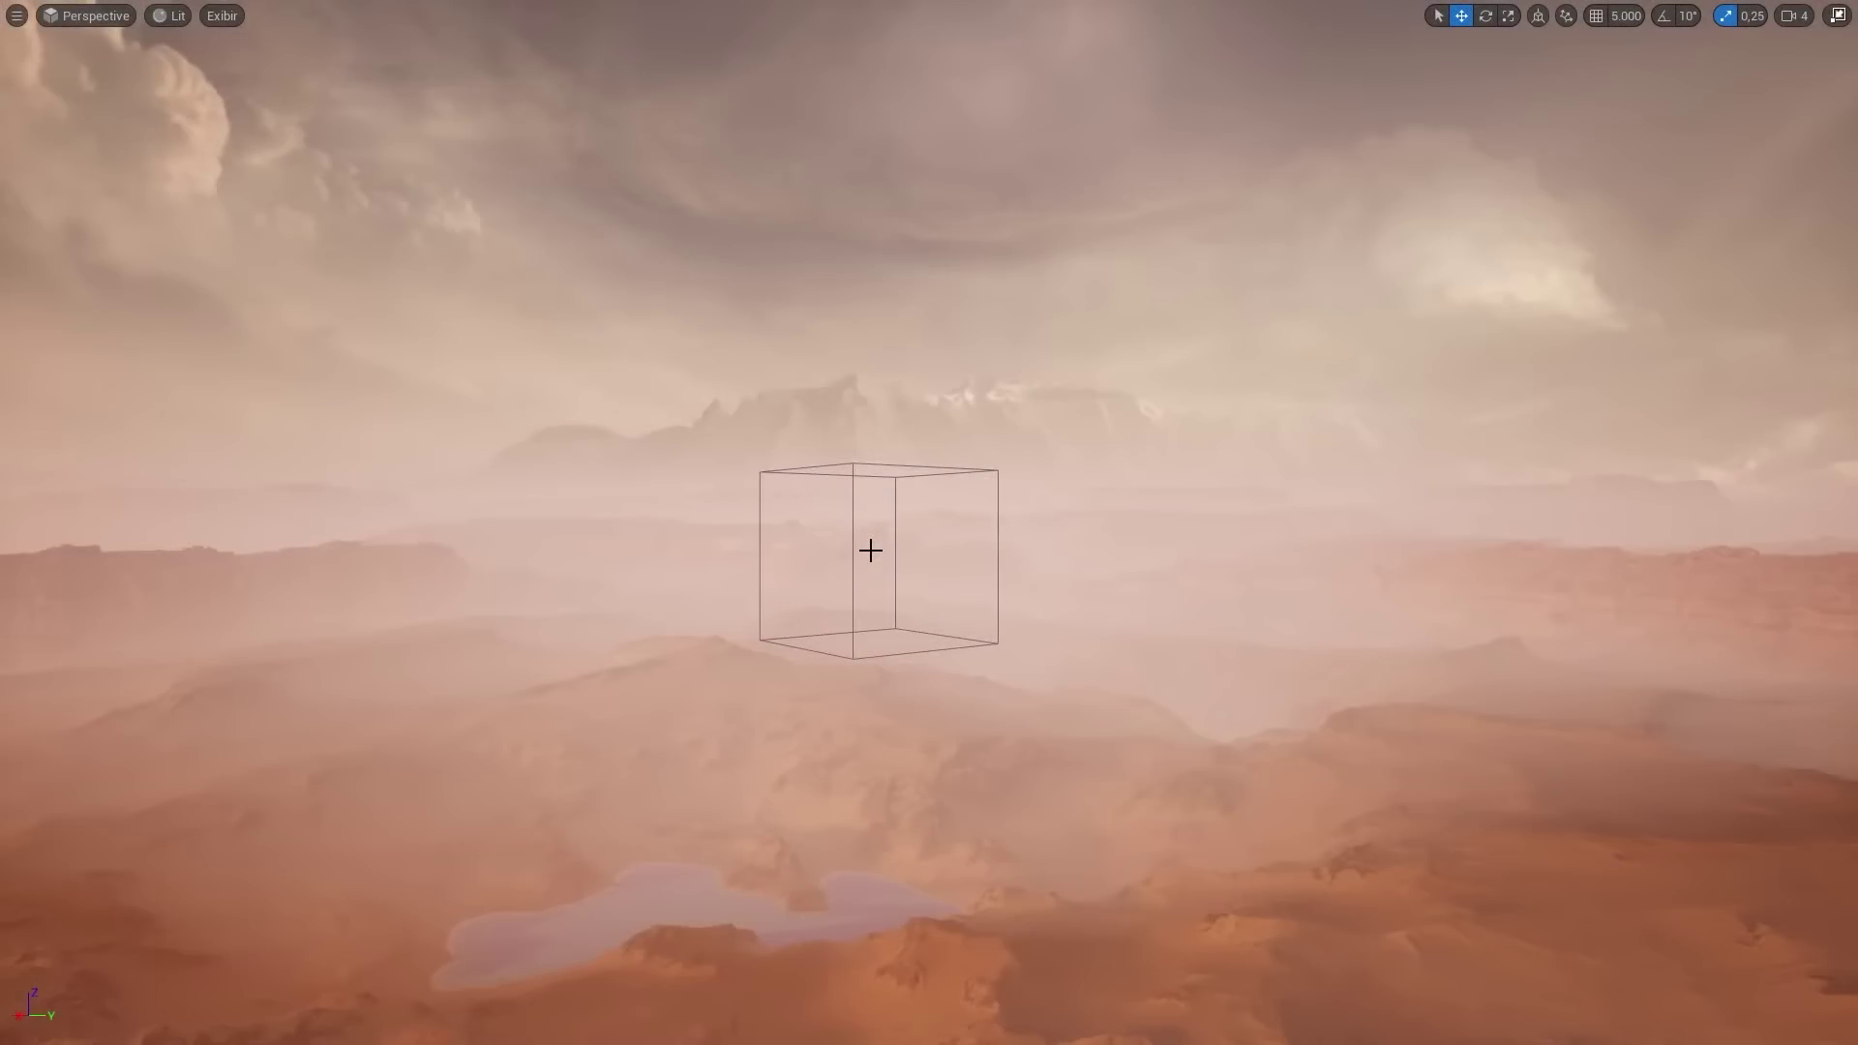
Exit immersive fullscreen (F11) to restore the editor panels around the Desert_01 level
key("F11")
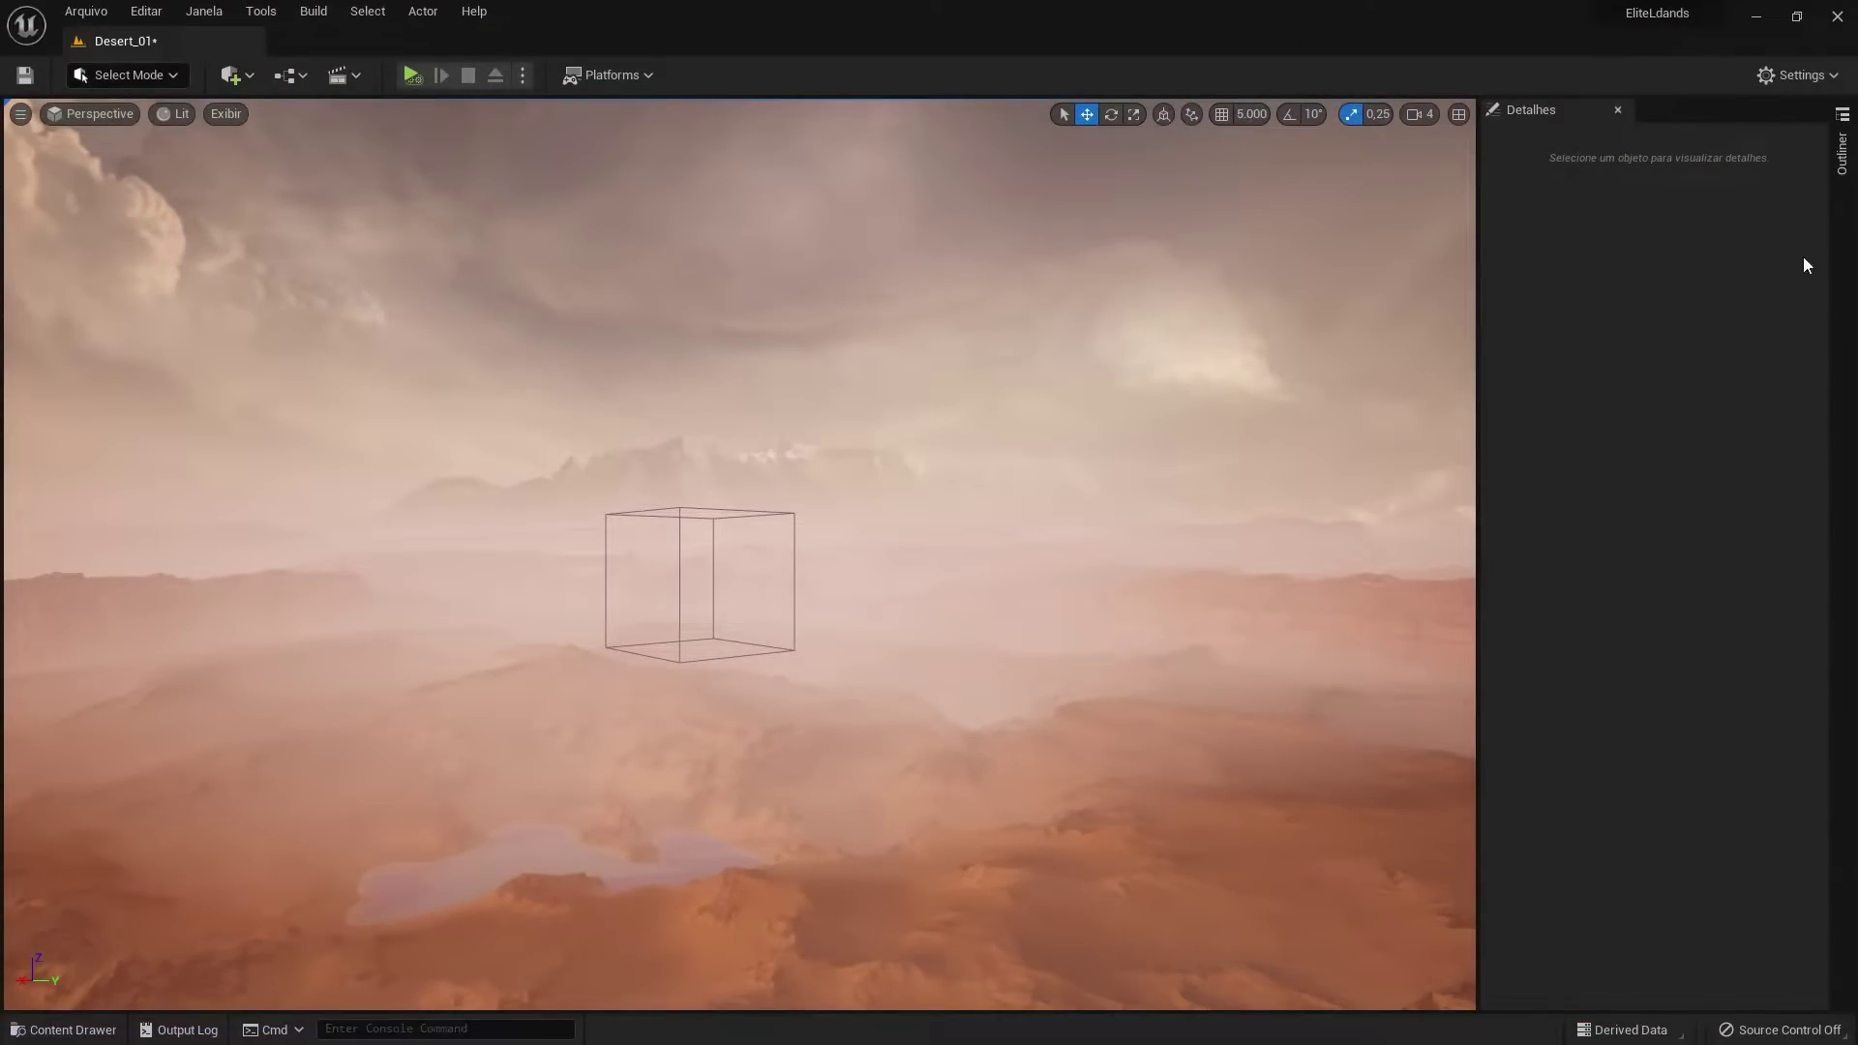
Select the existing PostProcessVolume in the Outliner, then search the Add menu for 'pos'
left_click(1842, 153)
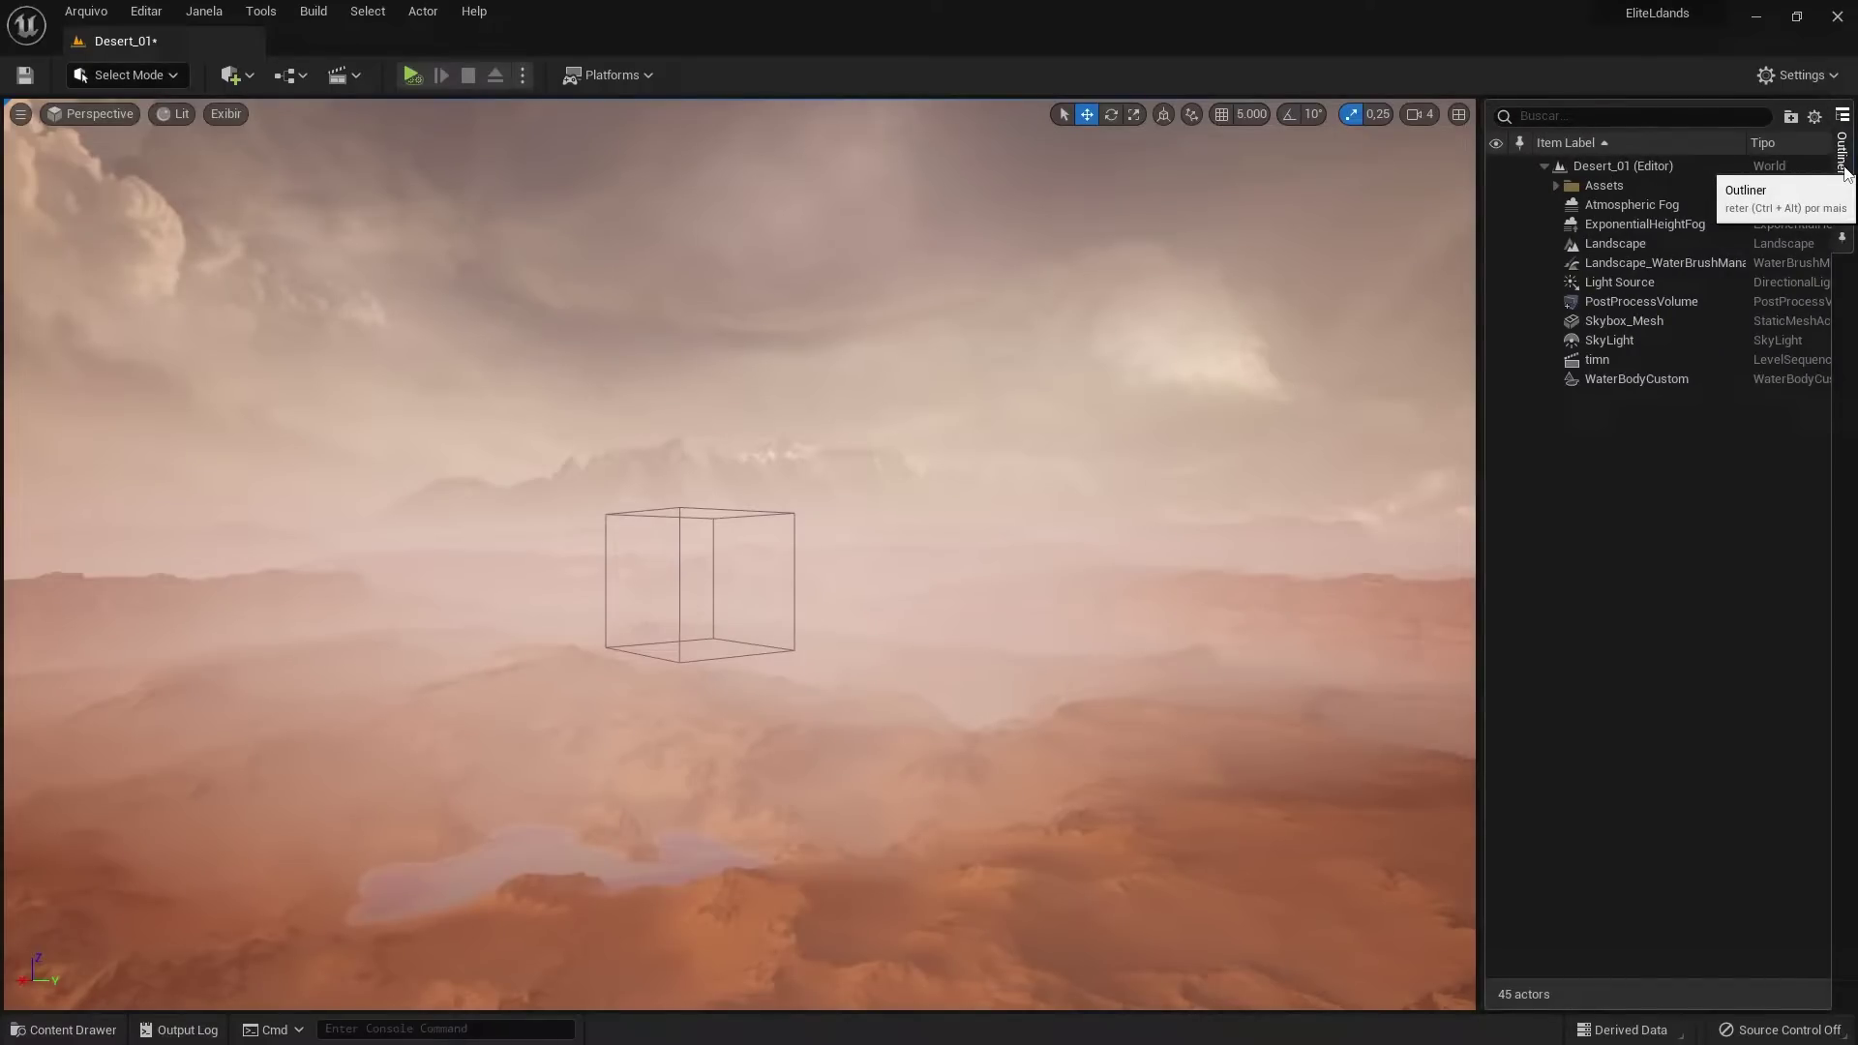
left_click(1614, 304)
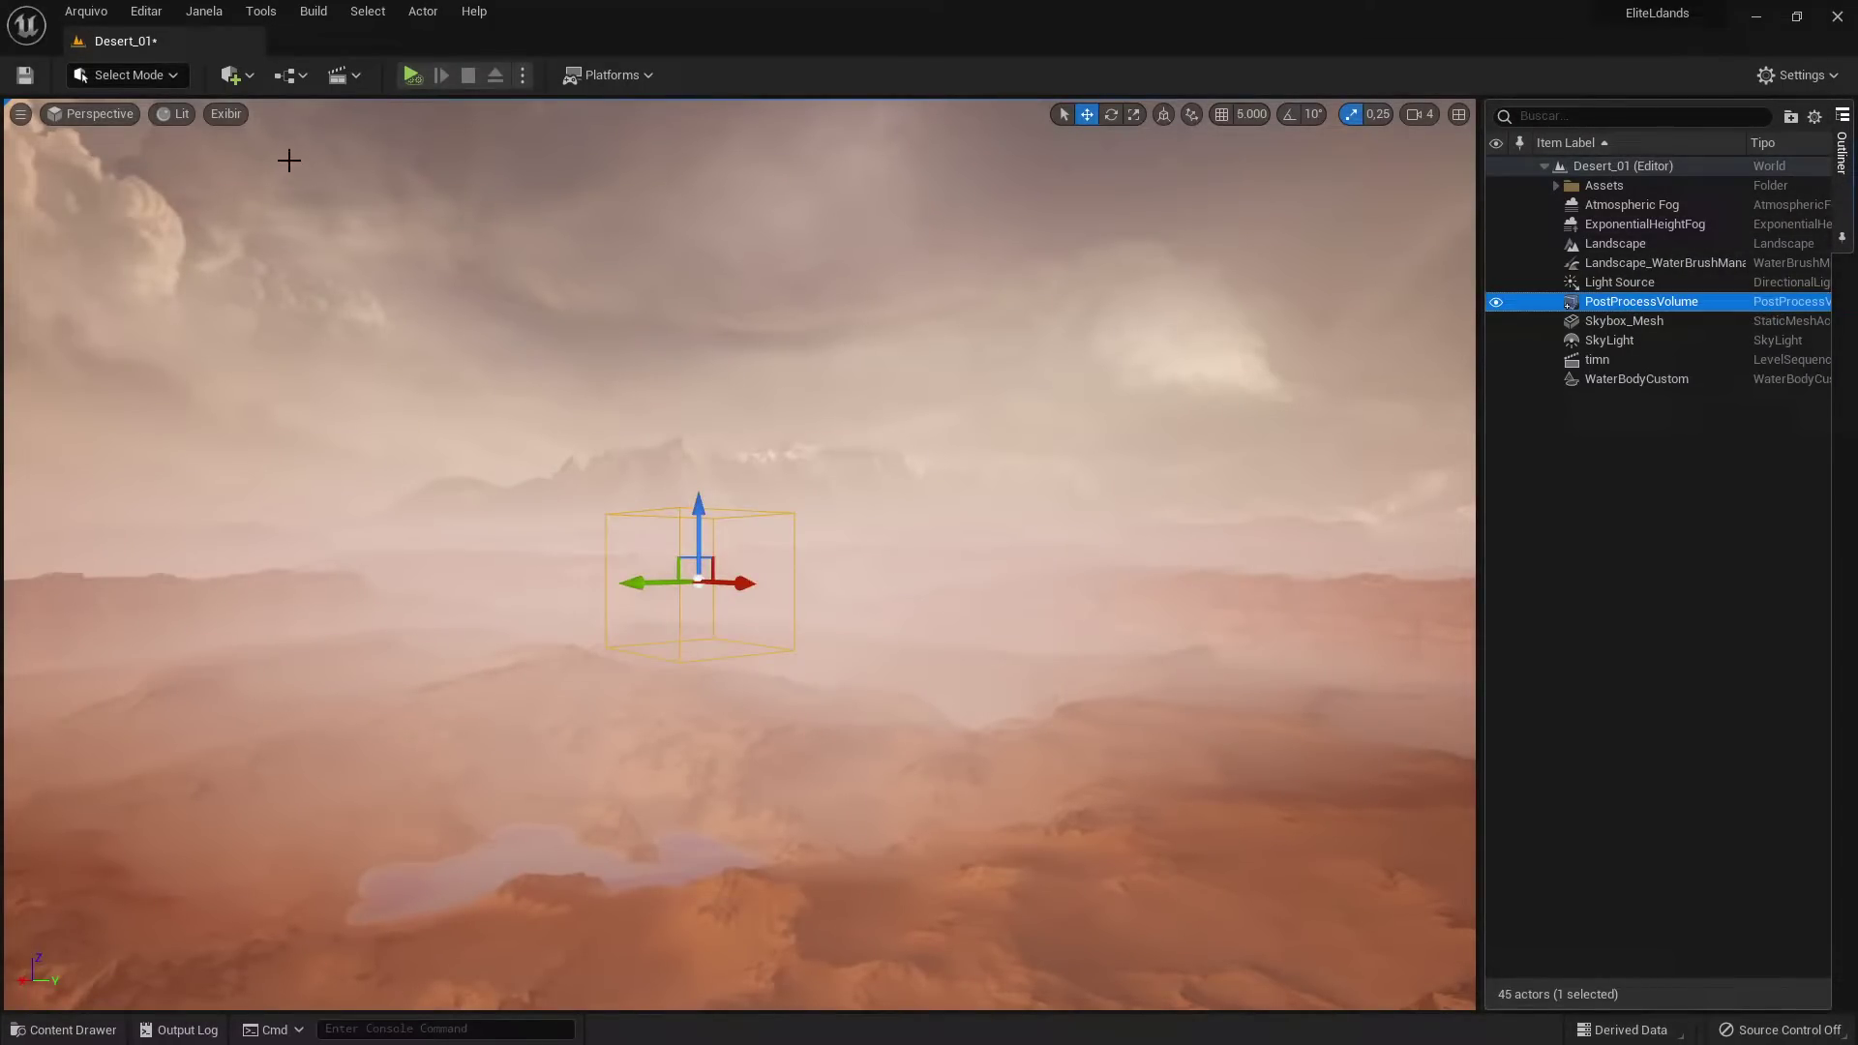
left_click(245, 82)
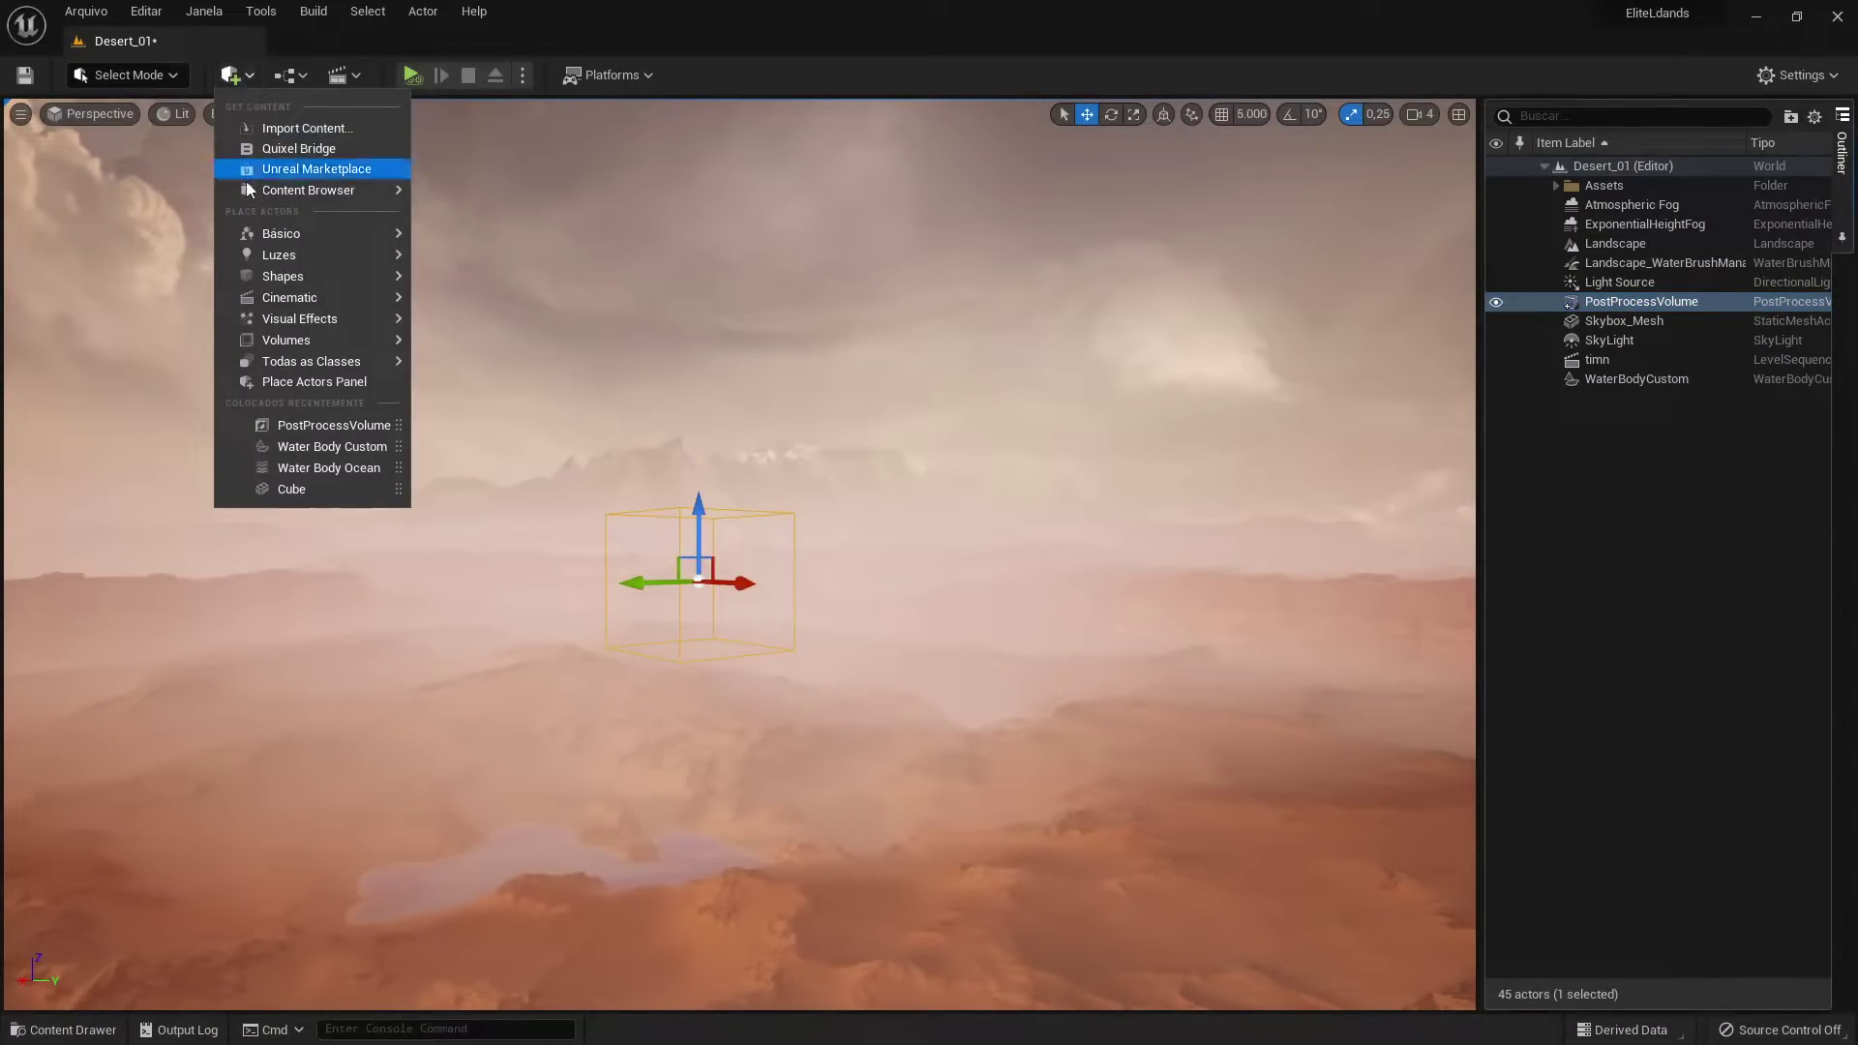
mouse_move(293, 340)
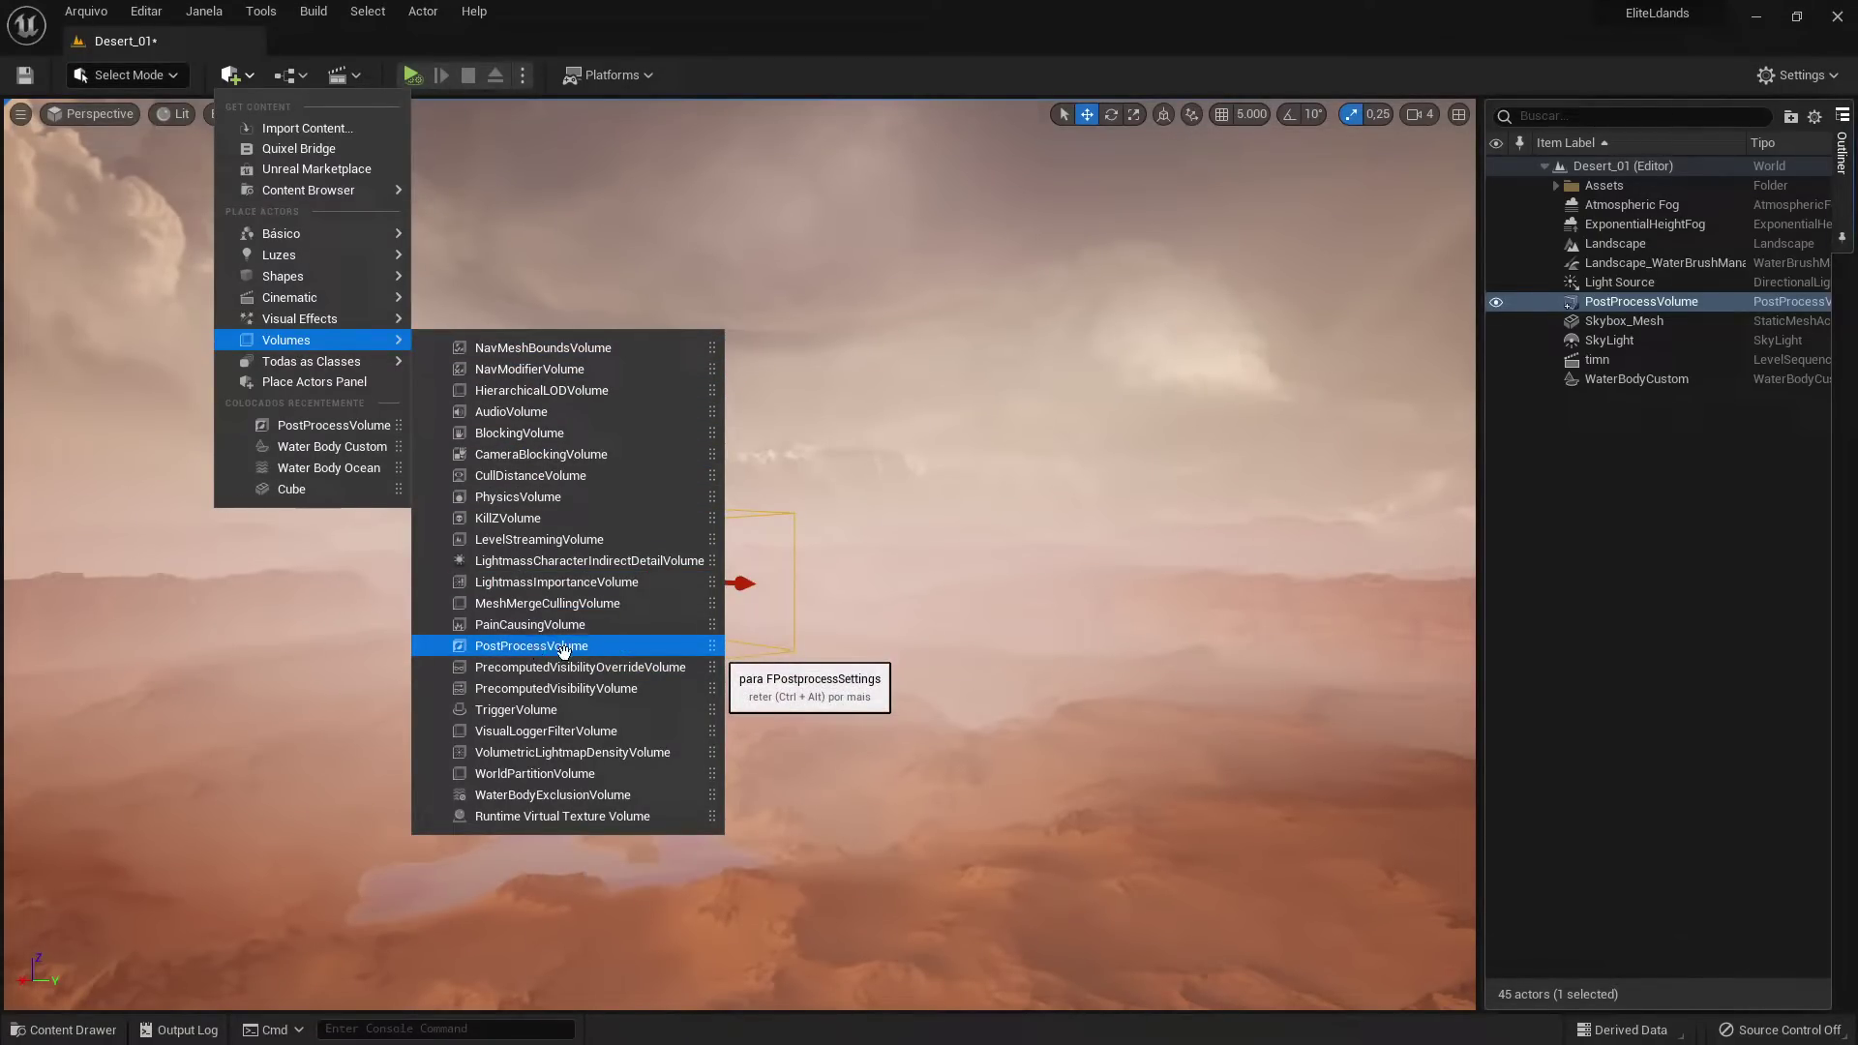
type("pos")
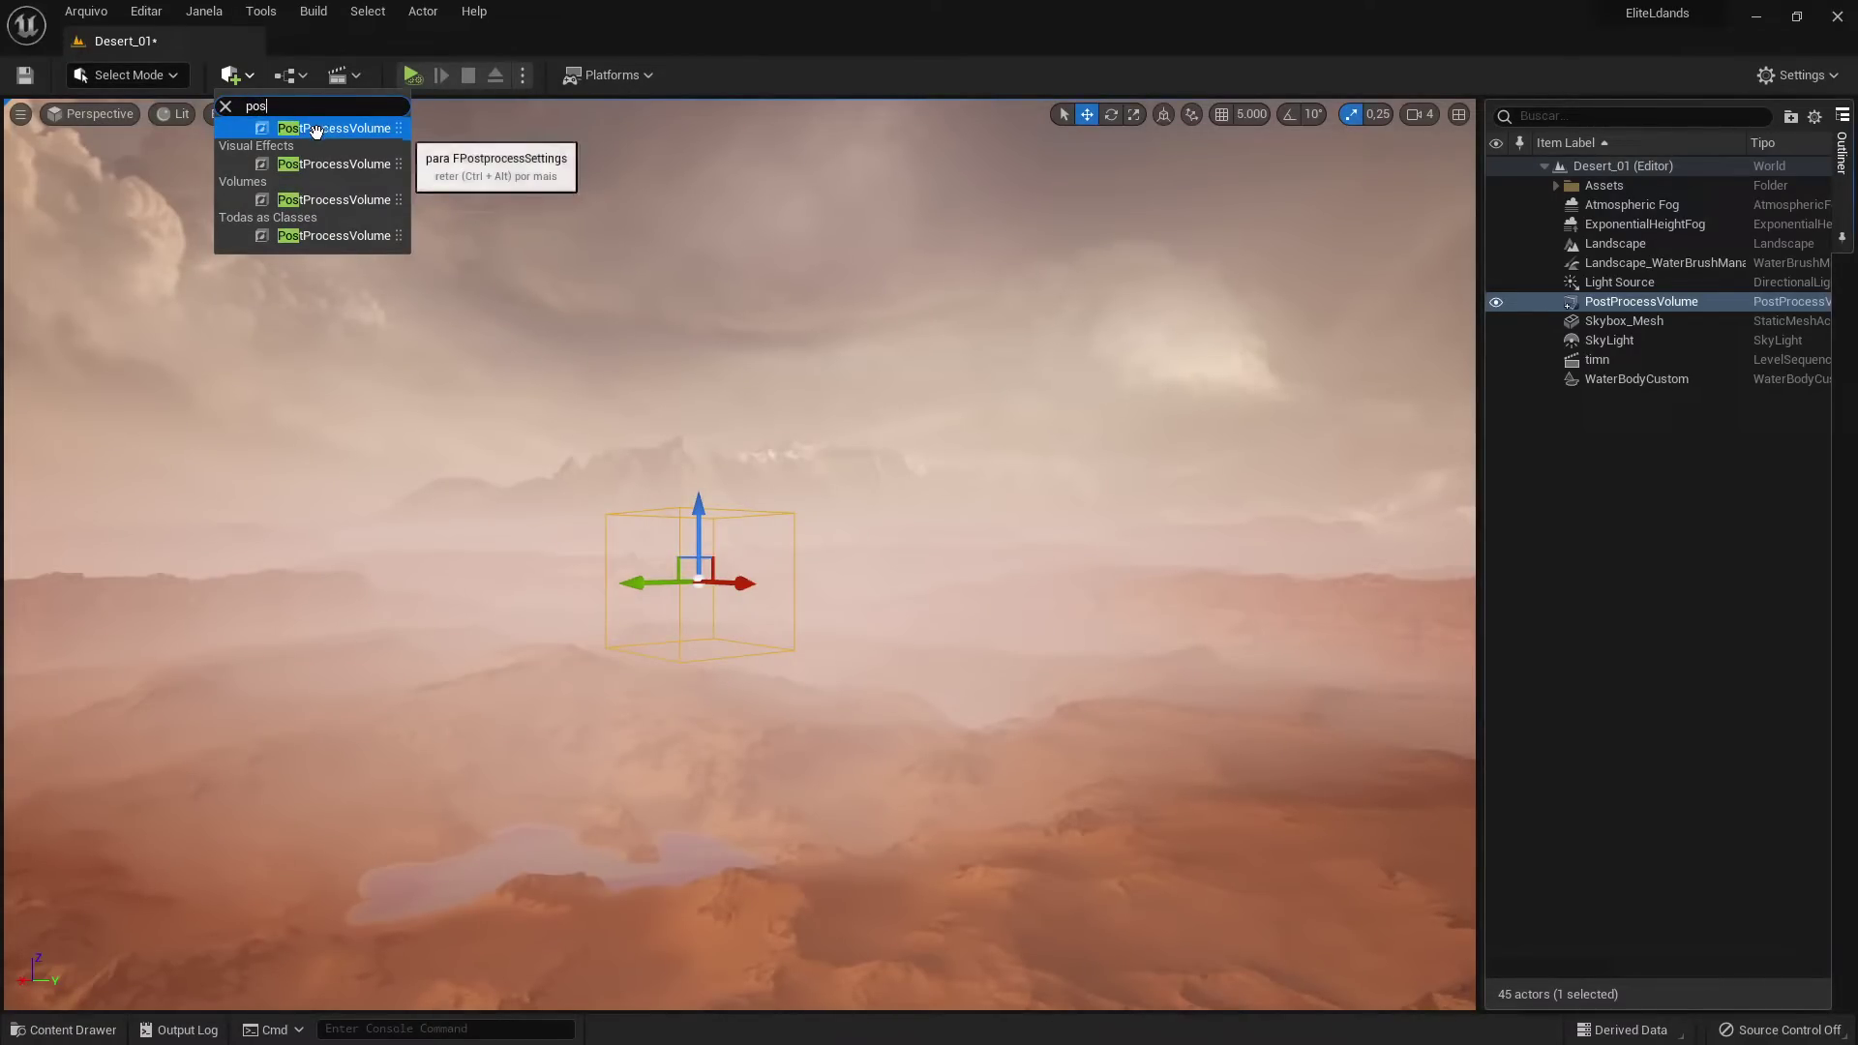
Place a new PostProcessVolume above the desert, duplicate it along X, and scale the copy up
mouse_move(322, 126)
left_mouse_down()
mouse_move(704, 345)
mouse_move(697, 427)
left_mouse_up()
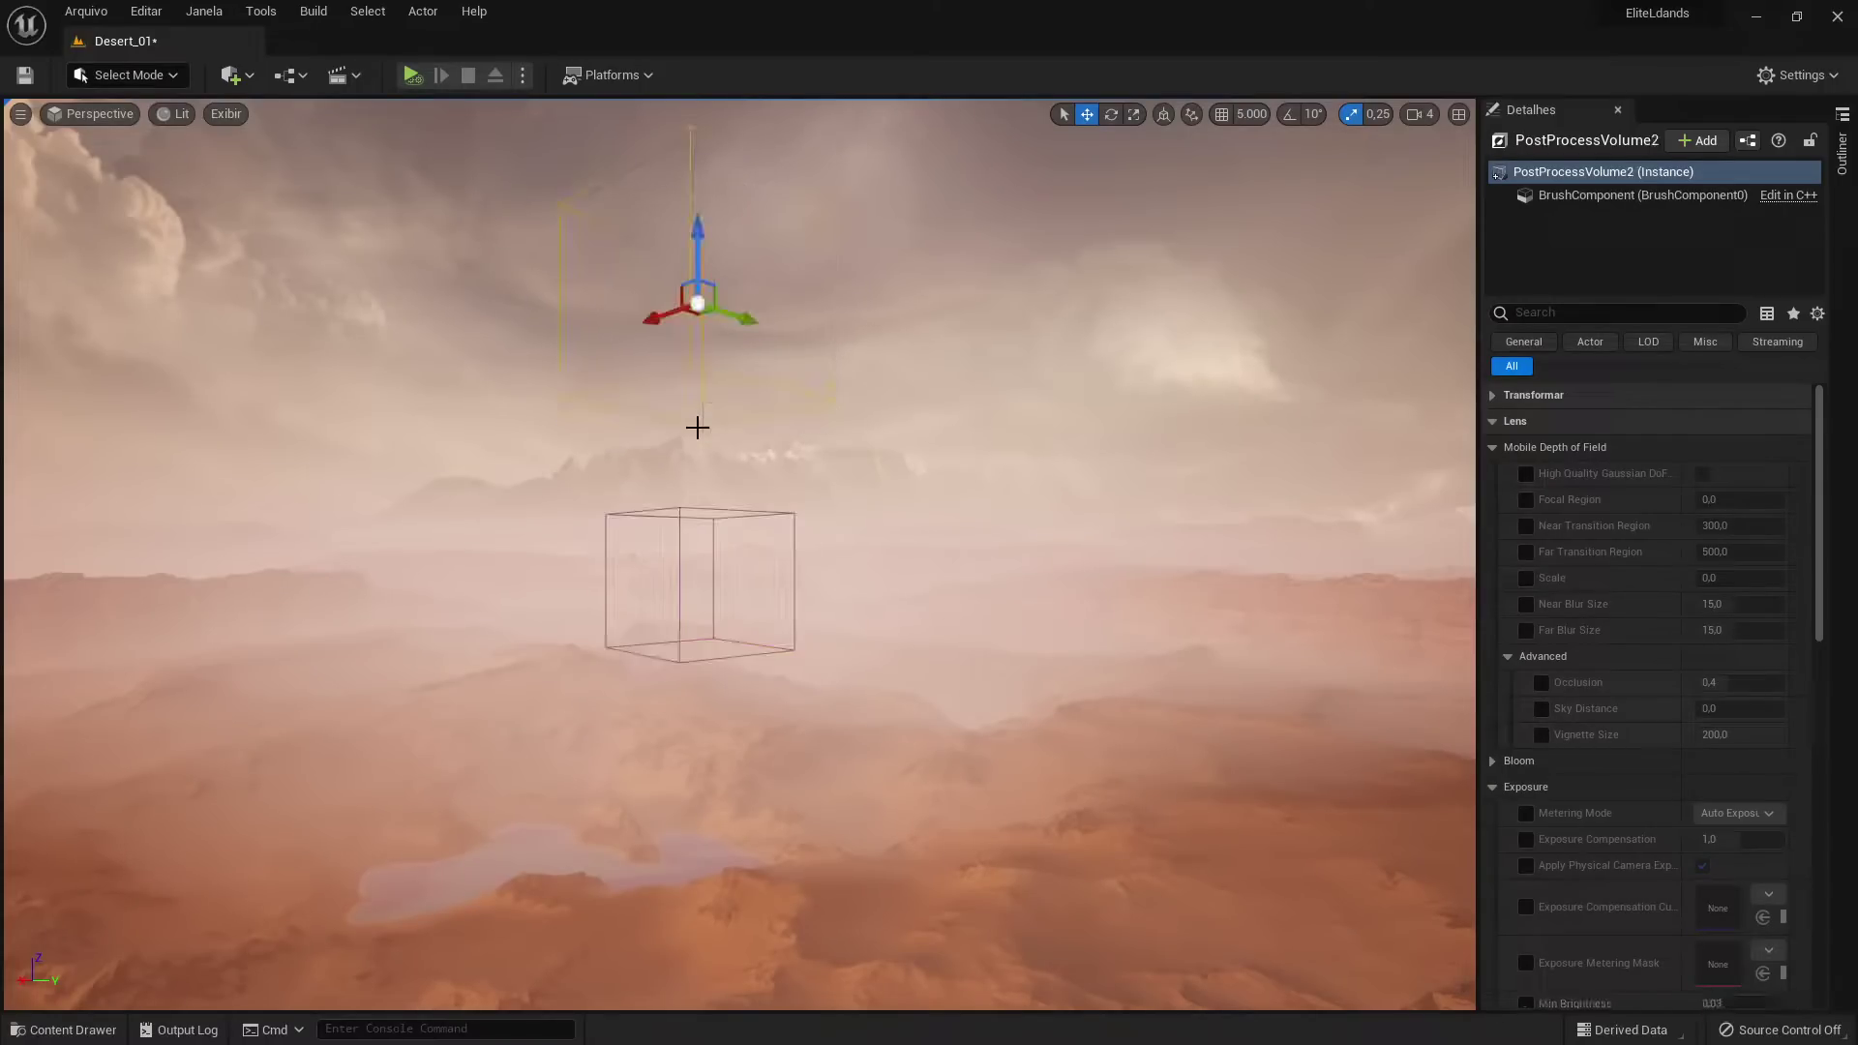
mouse_move(693, 564)
left_mouse_down()
mouse_move(693, 416)
mouse_move(581, 416)
mouse_move(716, 416)
mouse_move(716, 620)
left_mouse_up()
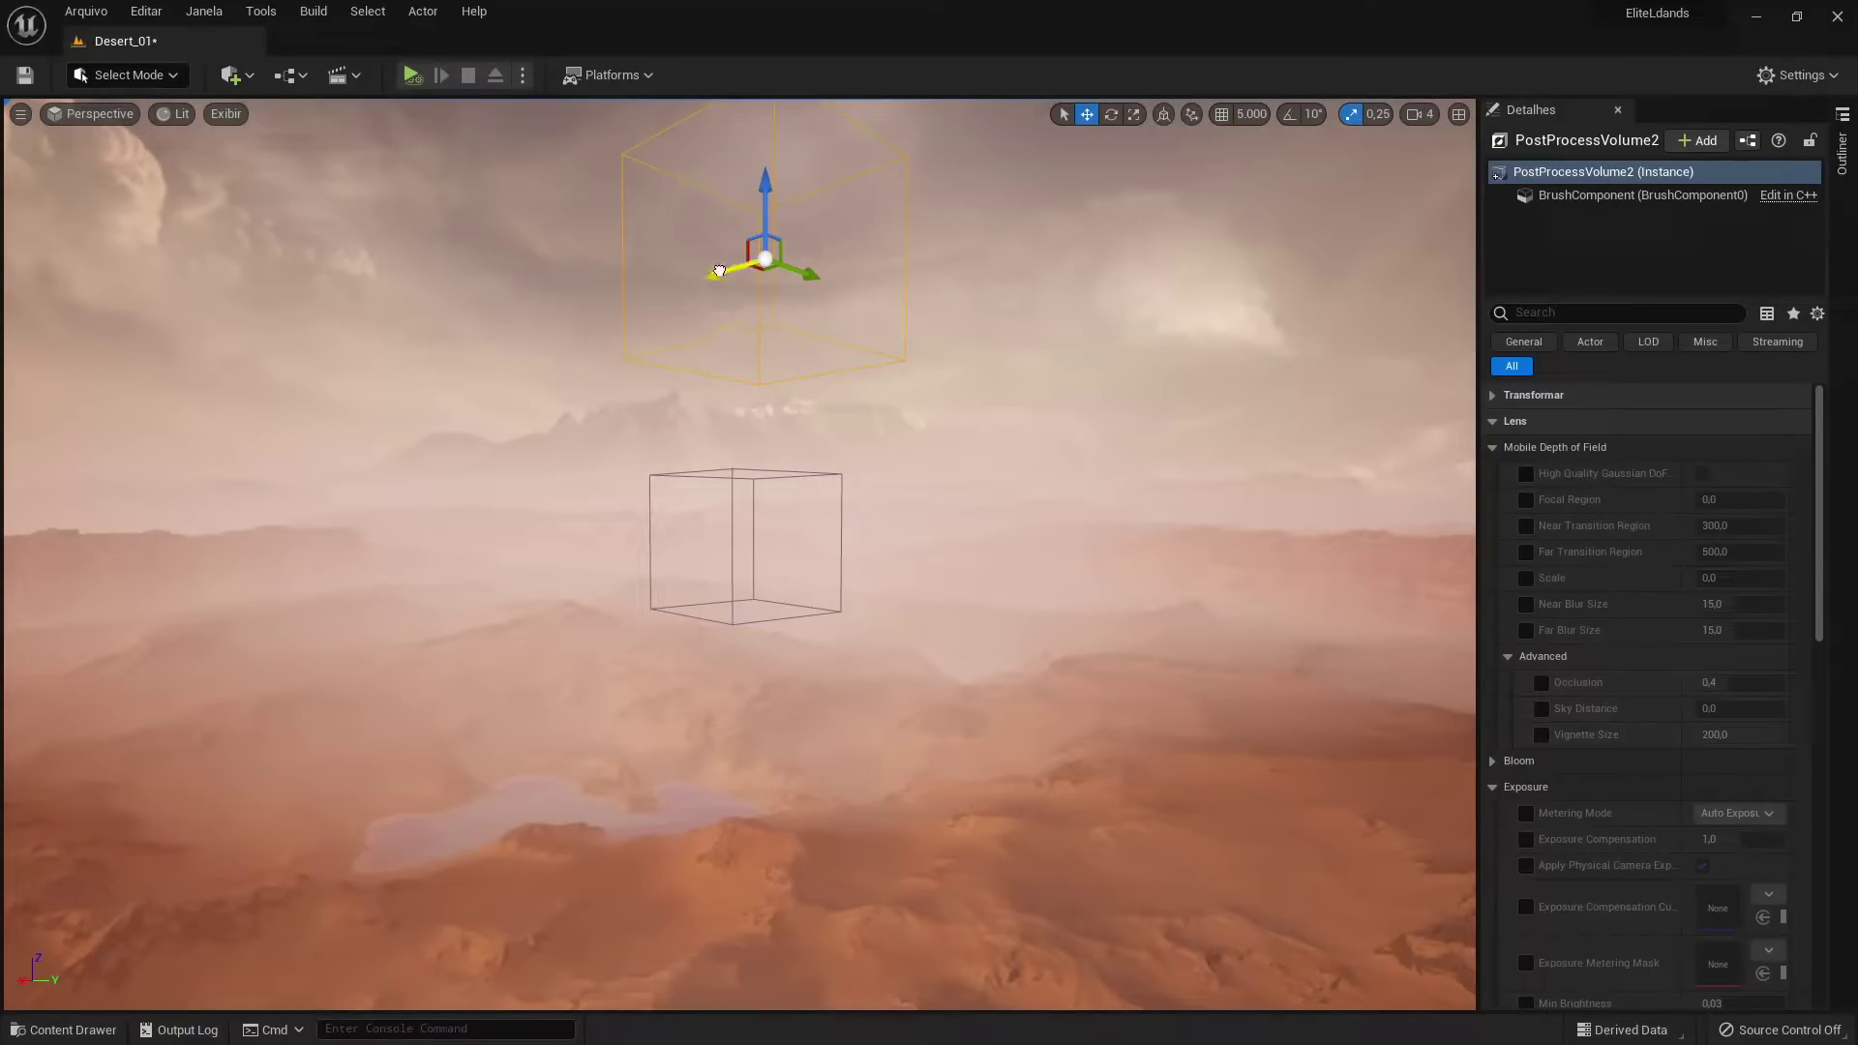
mouse_move(736, 267)
left_mouse_down("alt")
mouse_move(406, 405)
mouse_move(484, 368)
mouse_move(542, 368)
mouse_move(438, 367)
left_mouse_up("alt")
key("r")
left_click(513, 365)
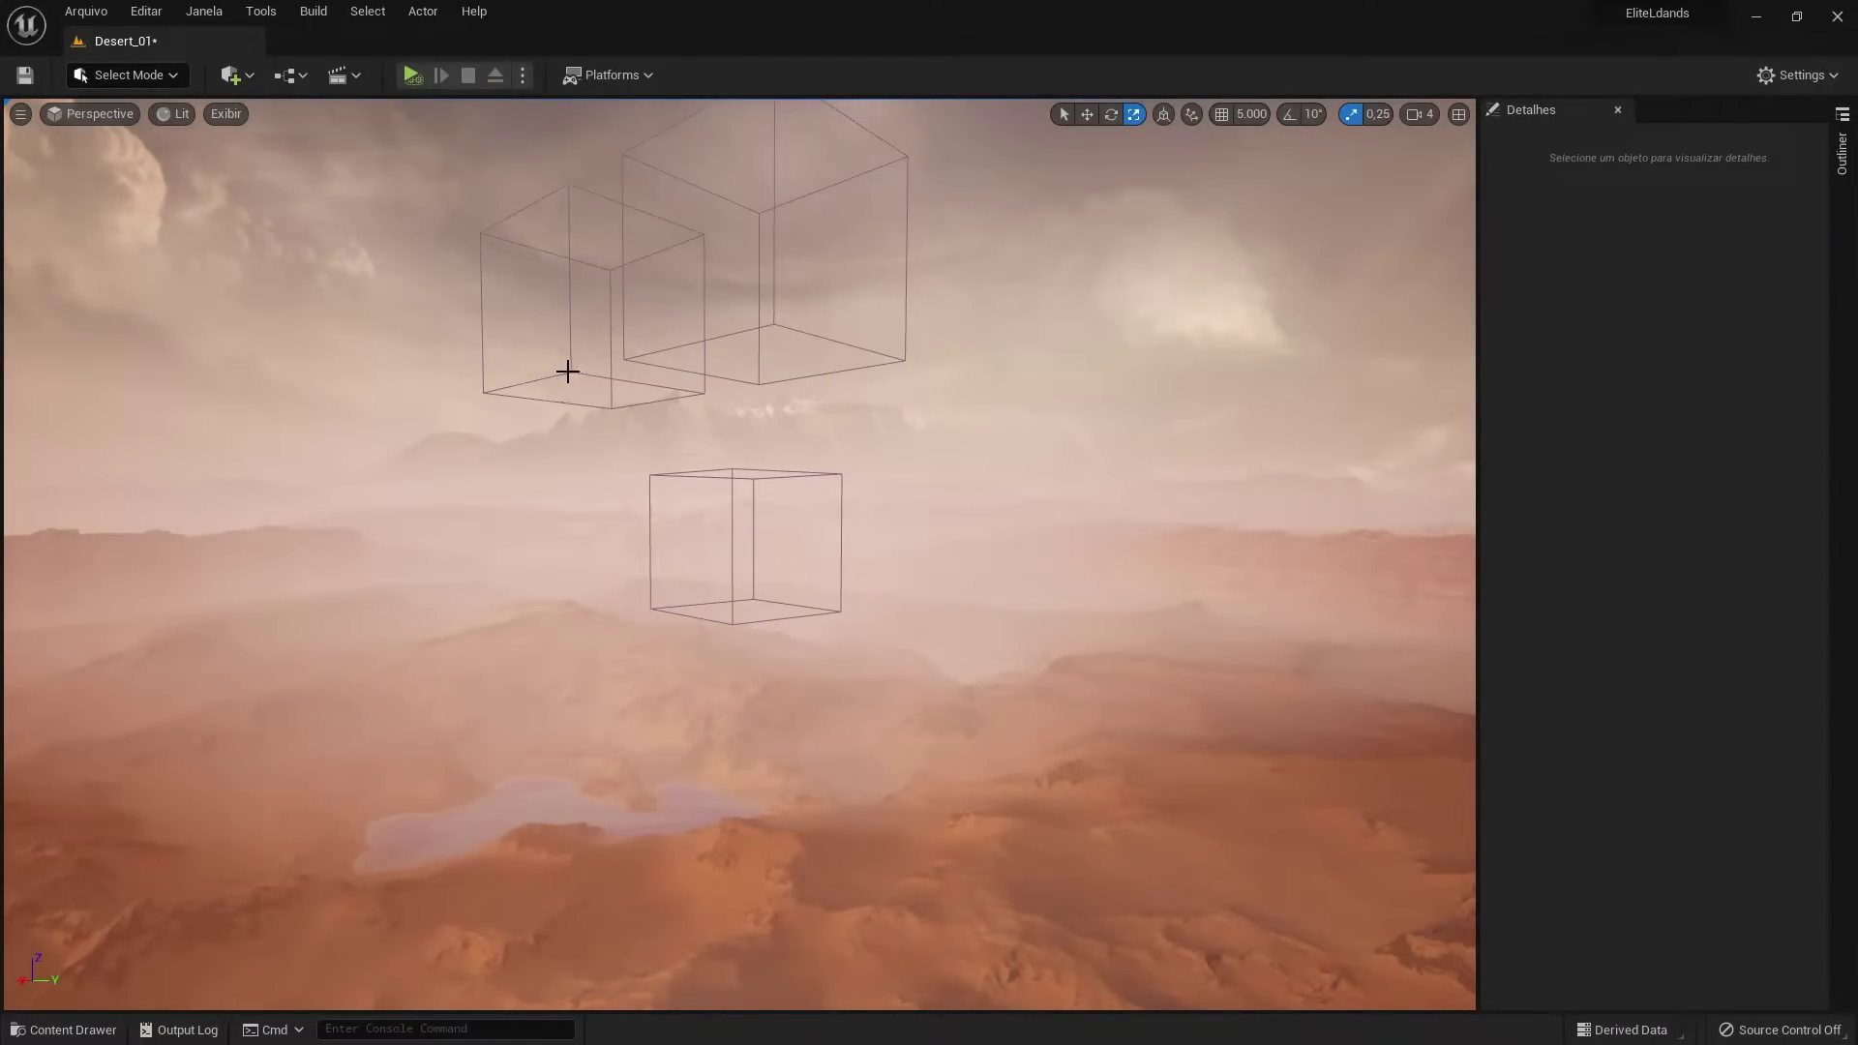
Undo the two extra volumes and fly the camera toward the remaining box
key("ctrl+z")
key("ctrl+z")
key("ctrl+z")
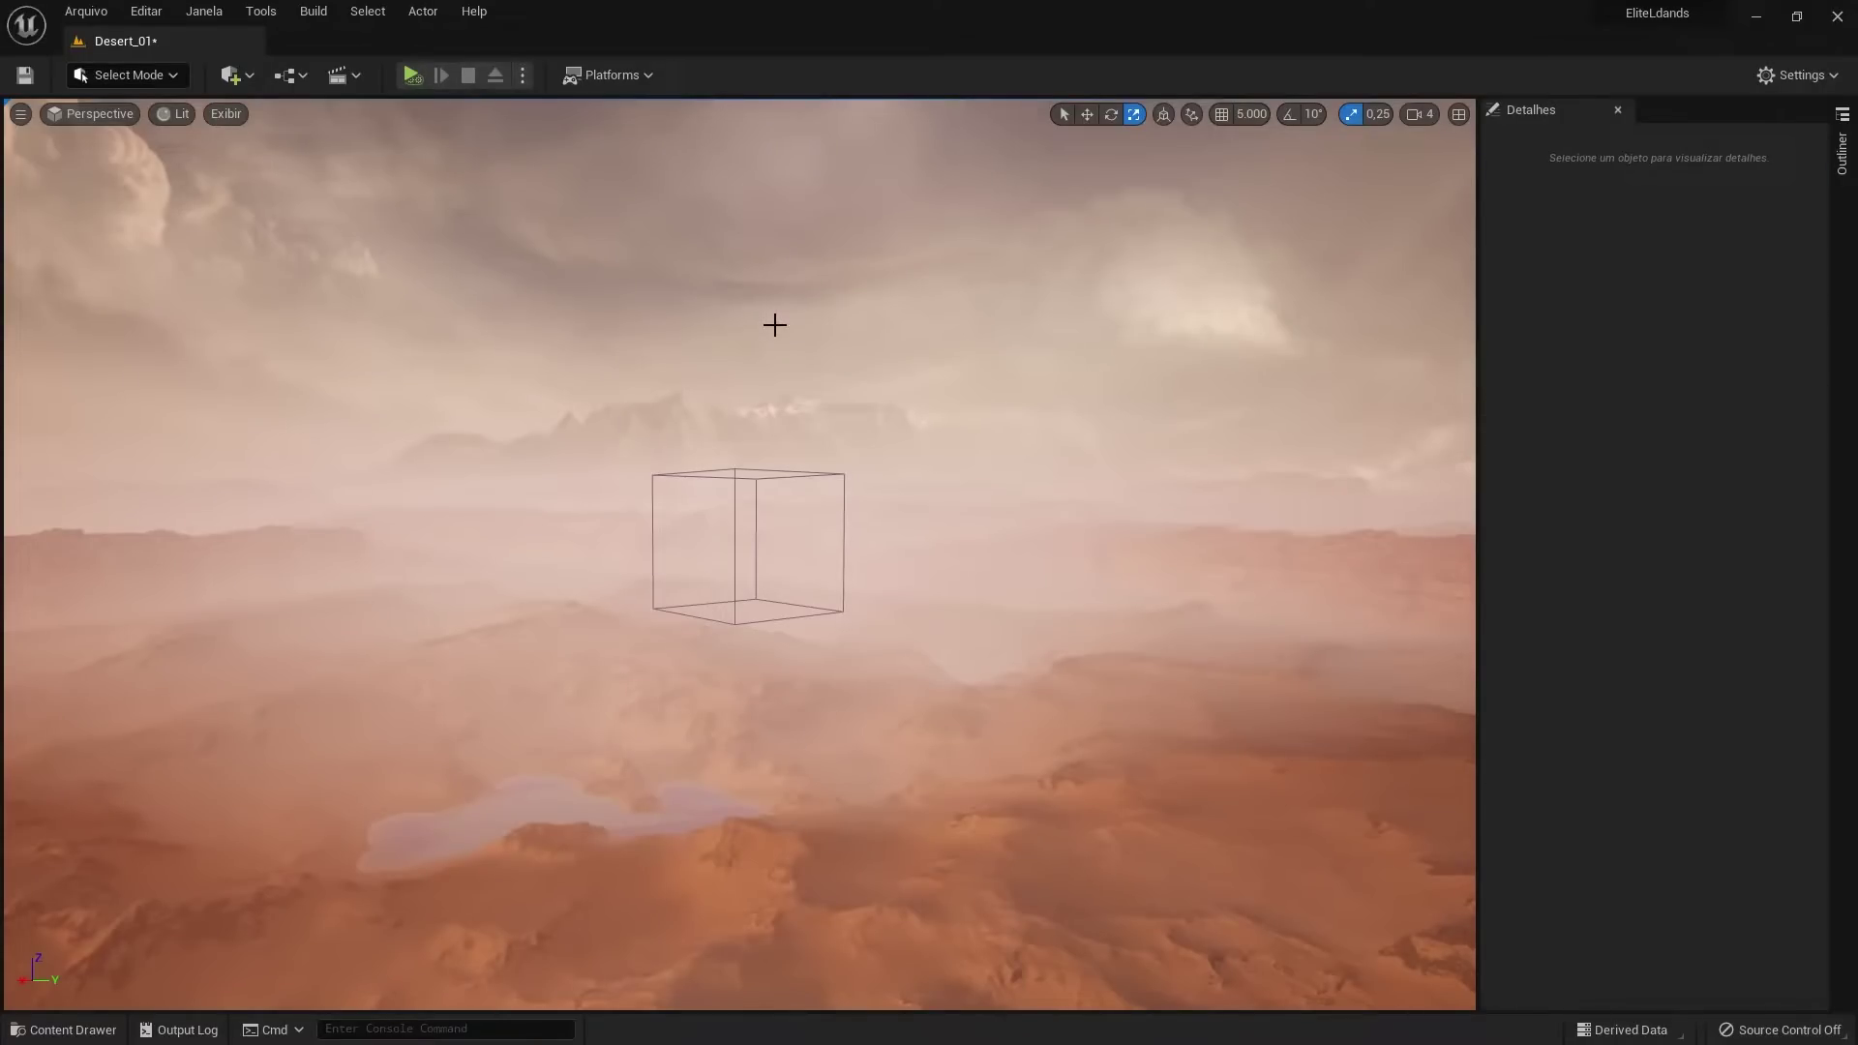
key("ctrl+z")
mouse_move(775, 324)
right_mouse_down()
mouse_move(774, 367)
mouse_move(771, 324)
right_mouse_up()
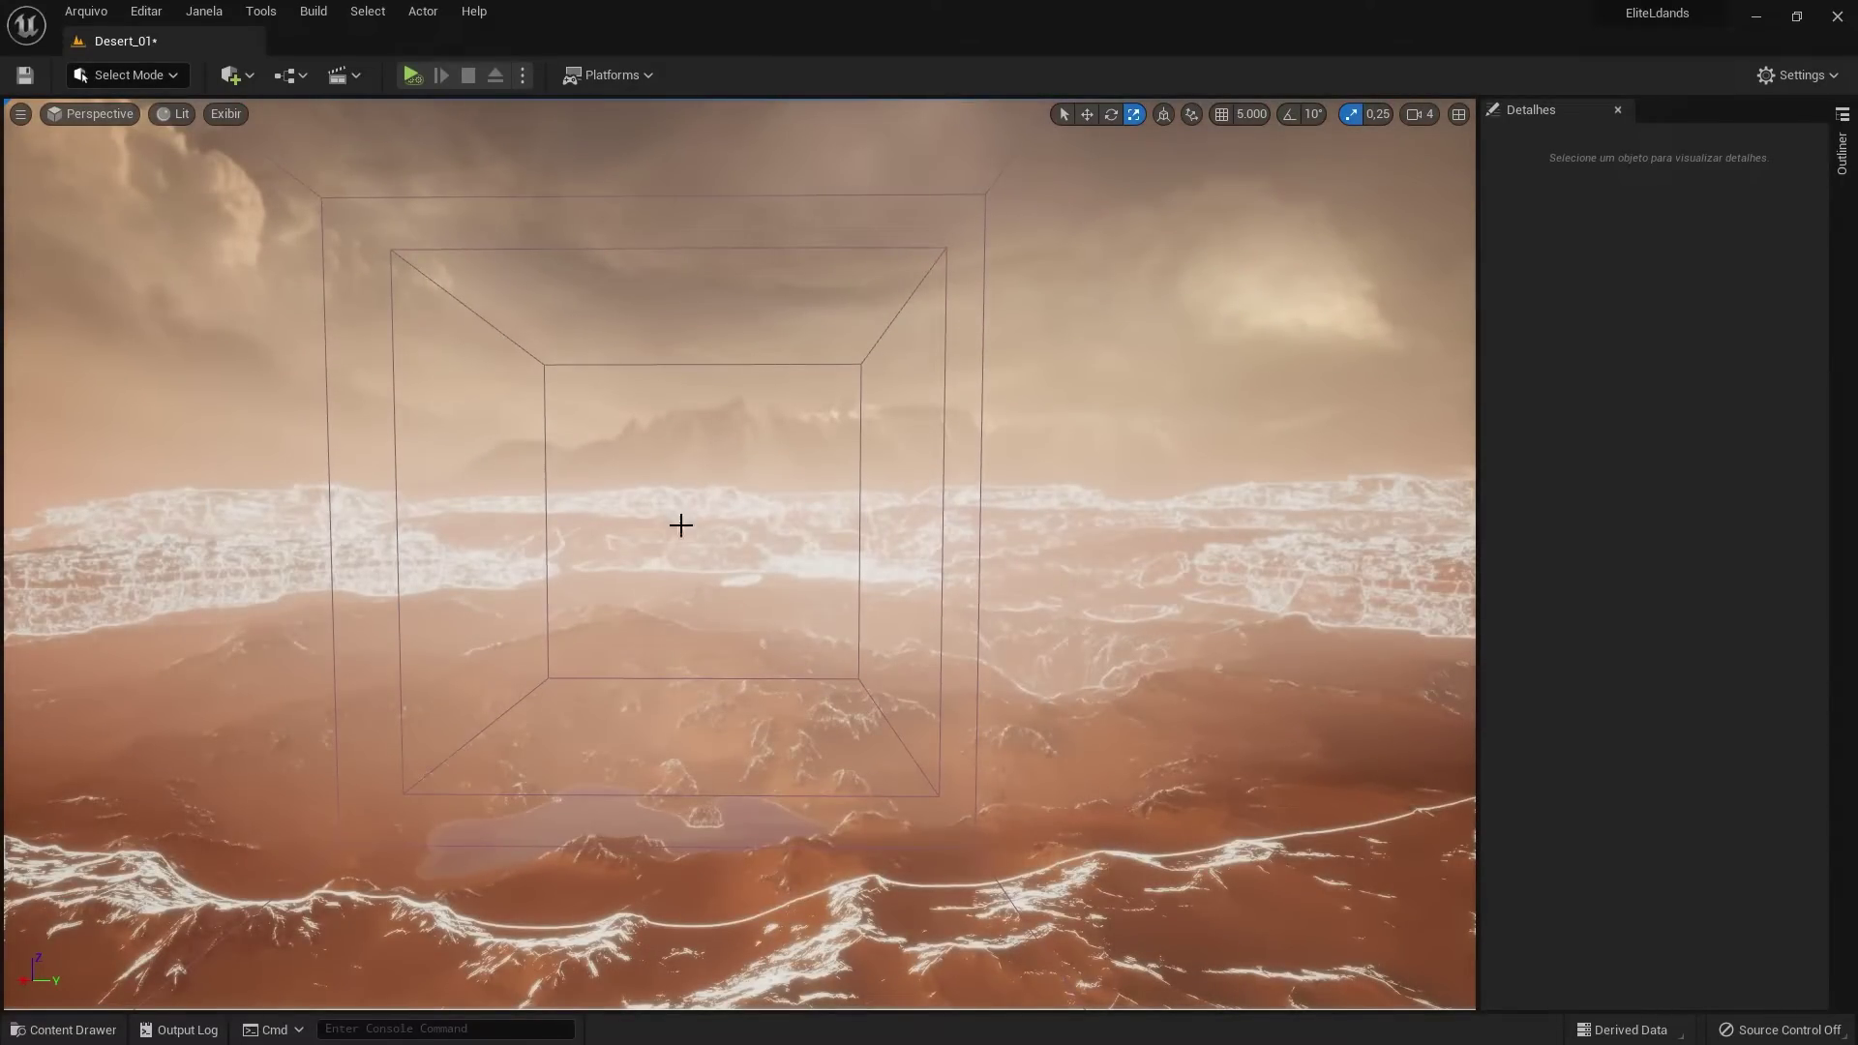
Select the post-process volume and collapse its Mobile Depth of Field, Exposure and Depth of Field categories
left_click(550, 676)
key("w")
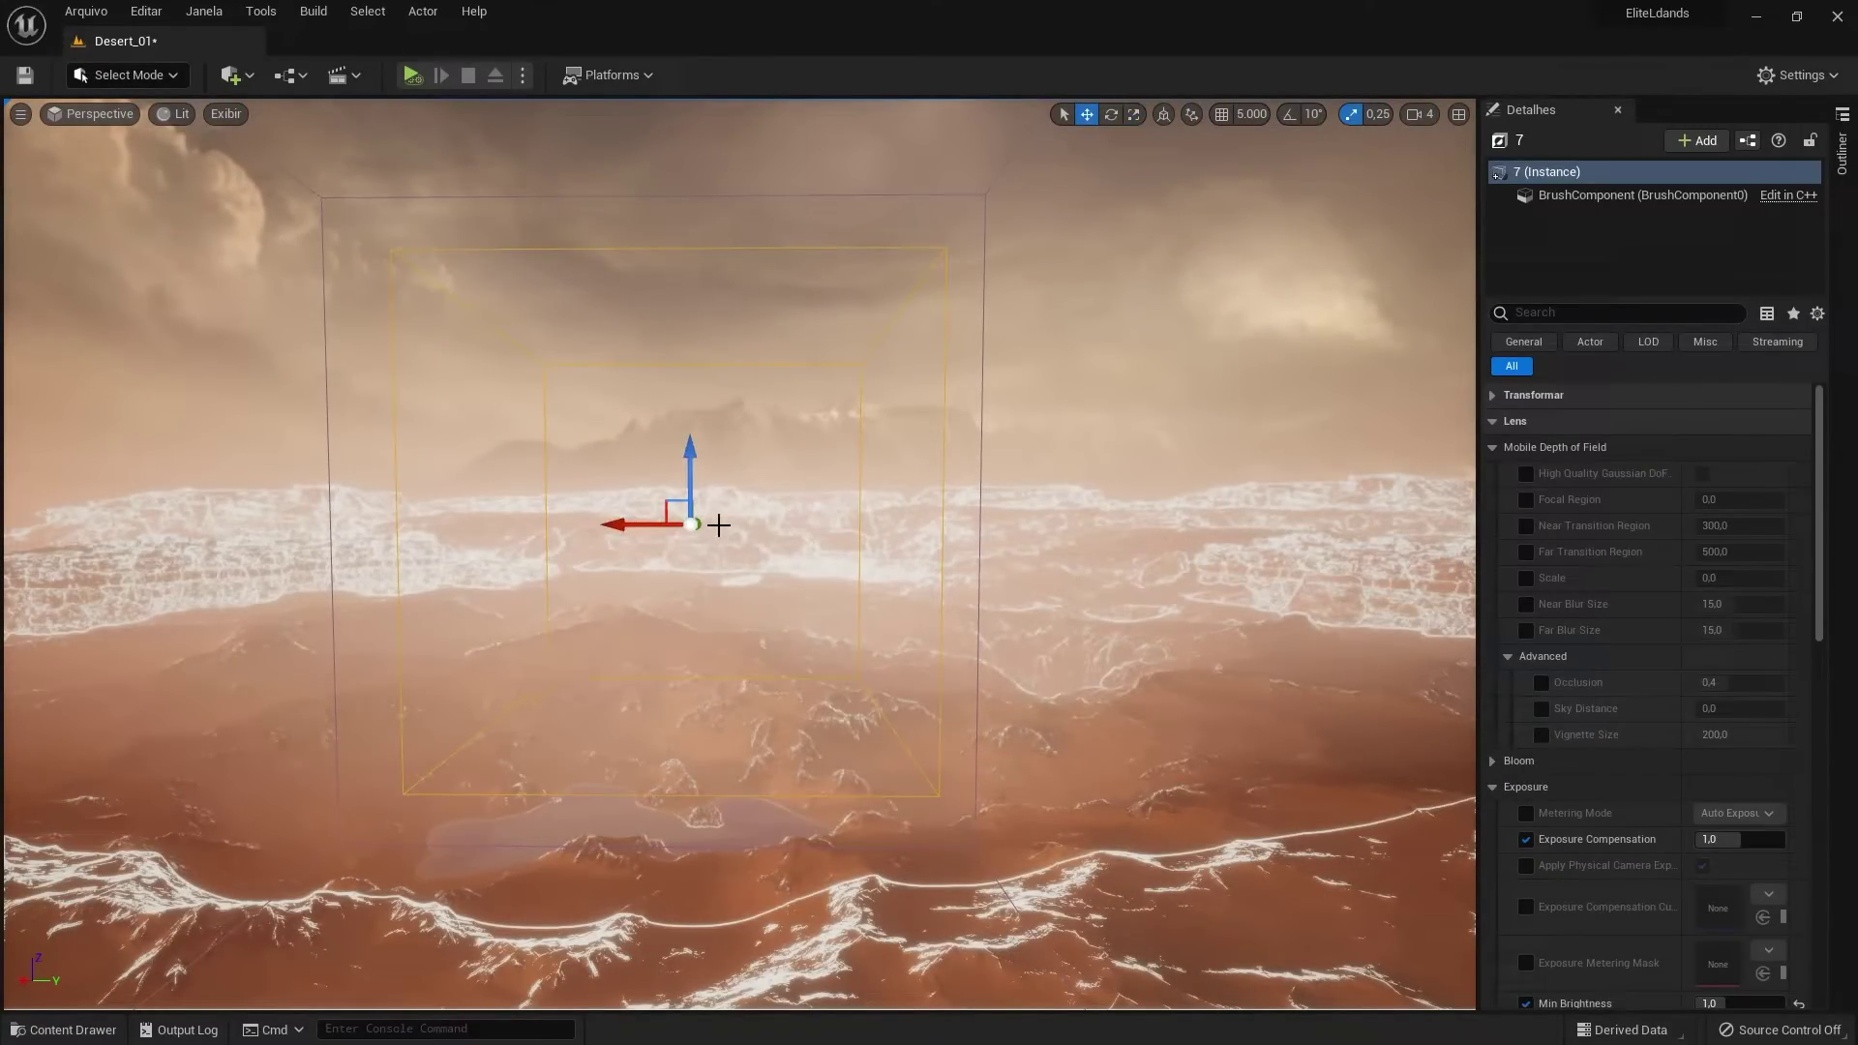
scroll(672, 523, "up", 3)
scroll(577, 528, "up", 3)
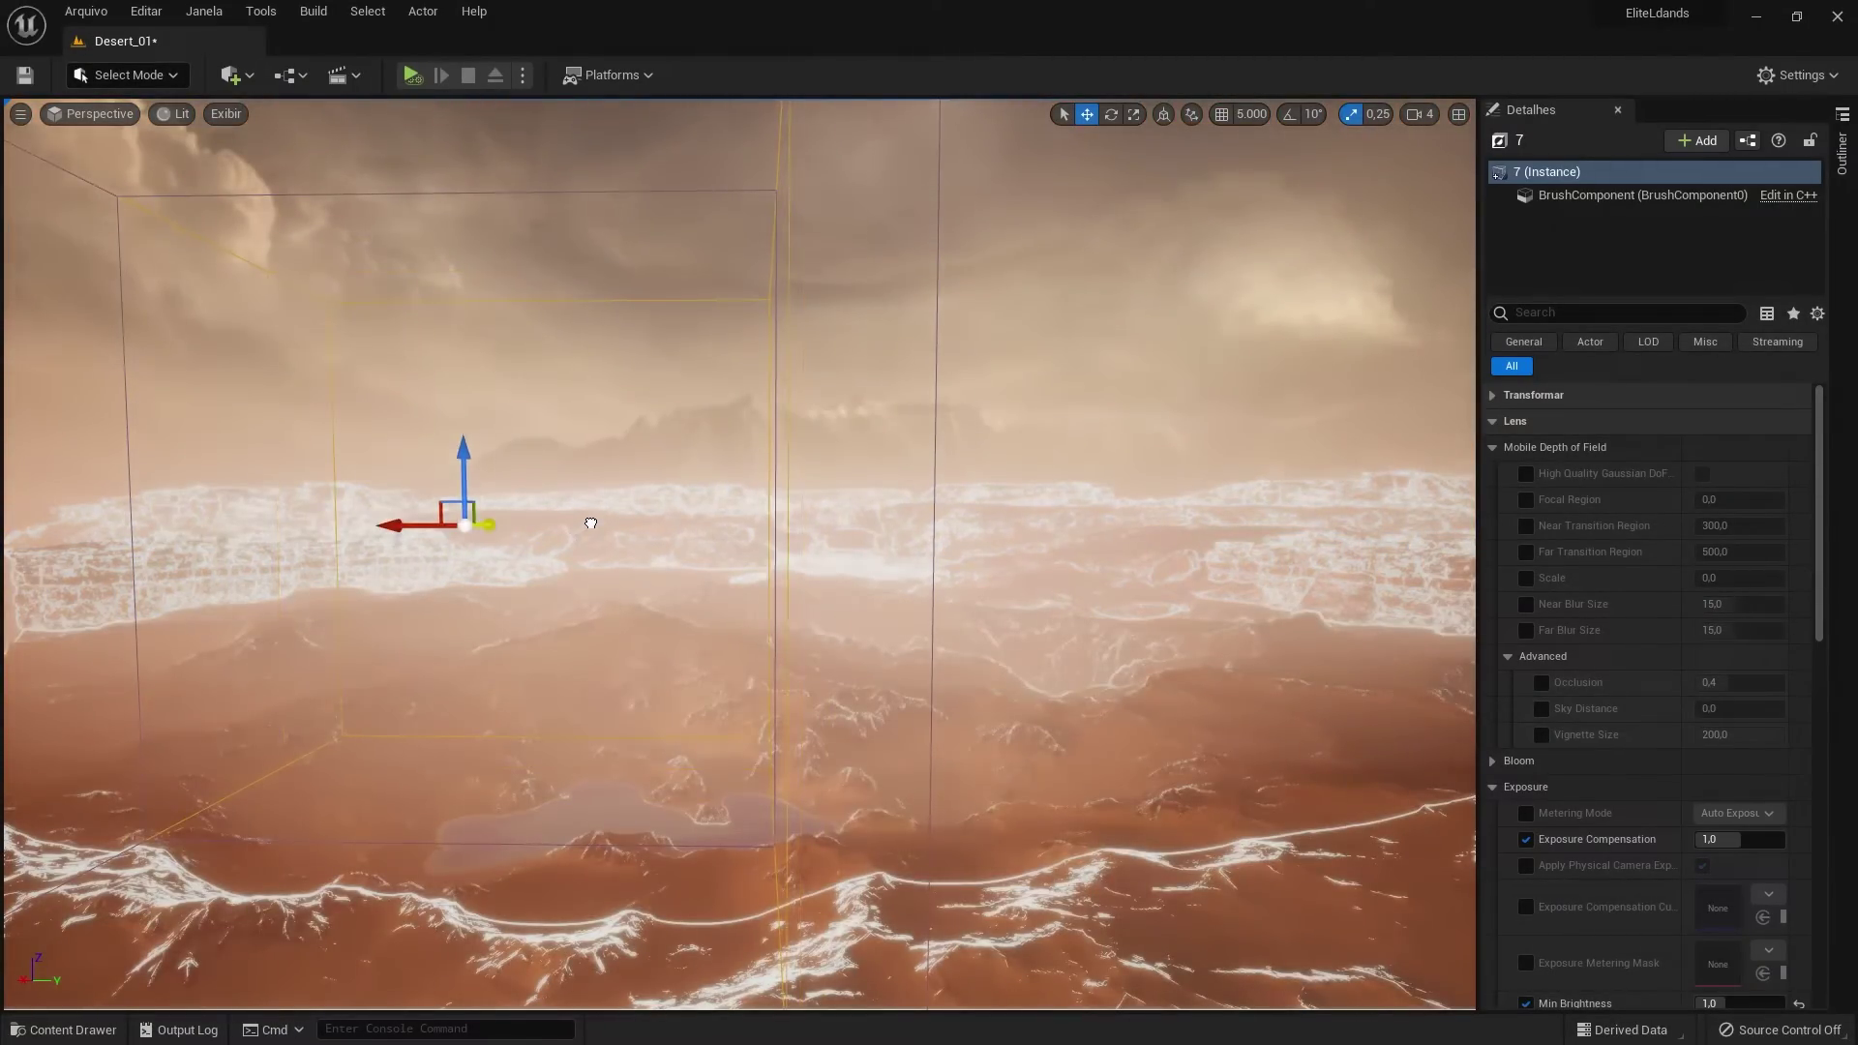
scroll(581, 527, "down", 3)
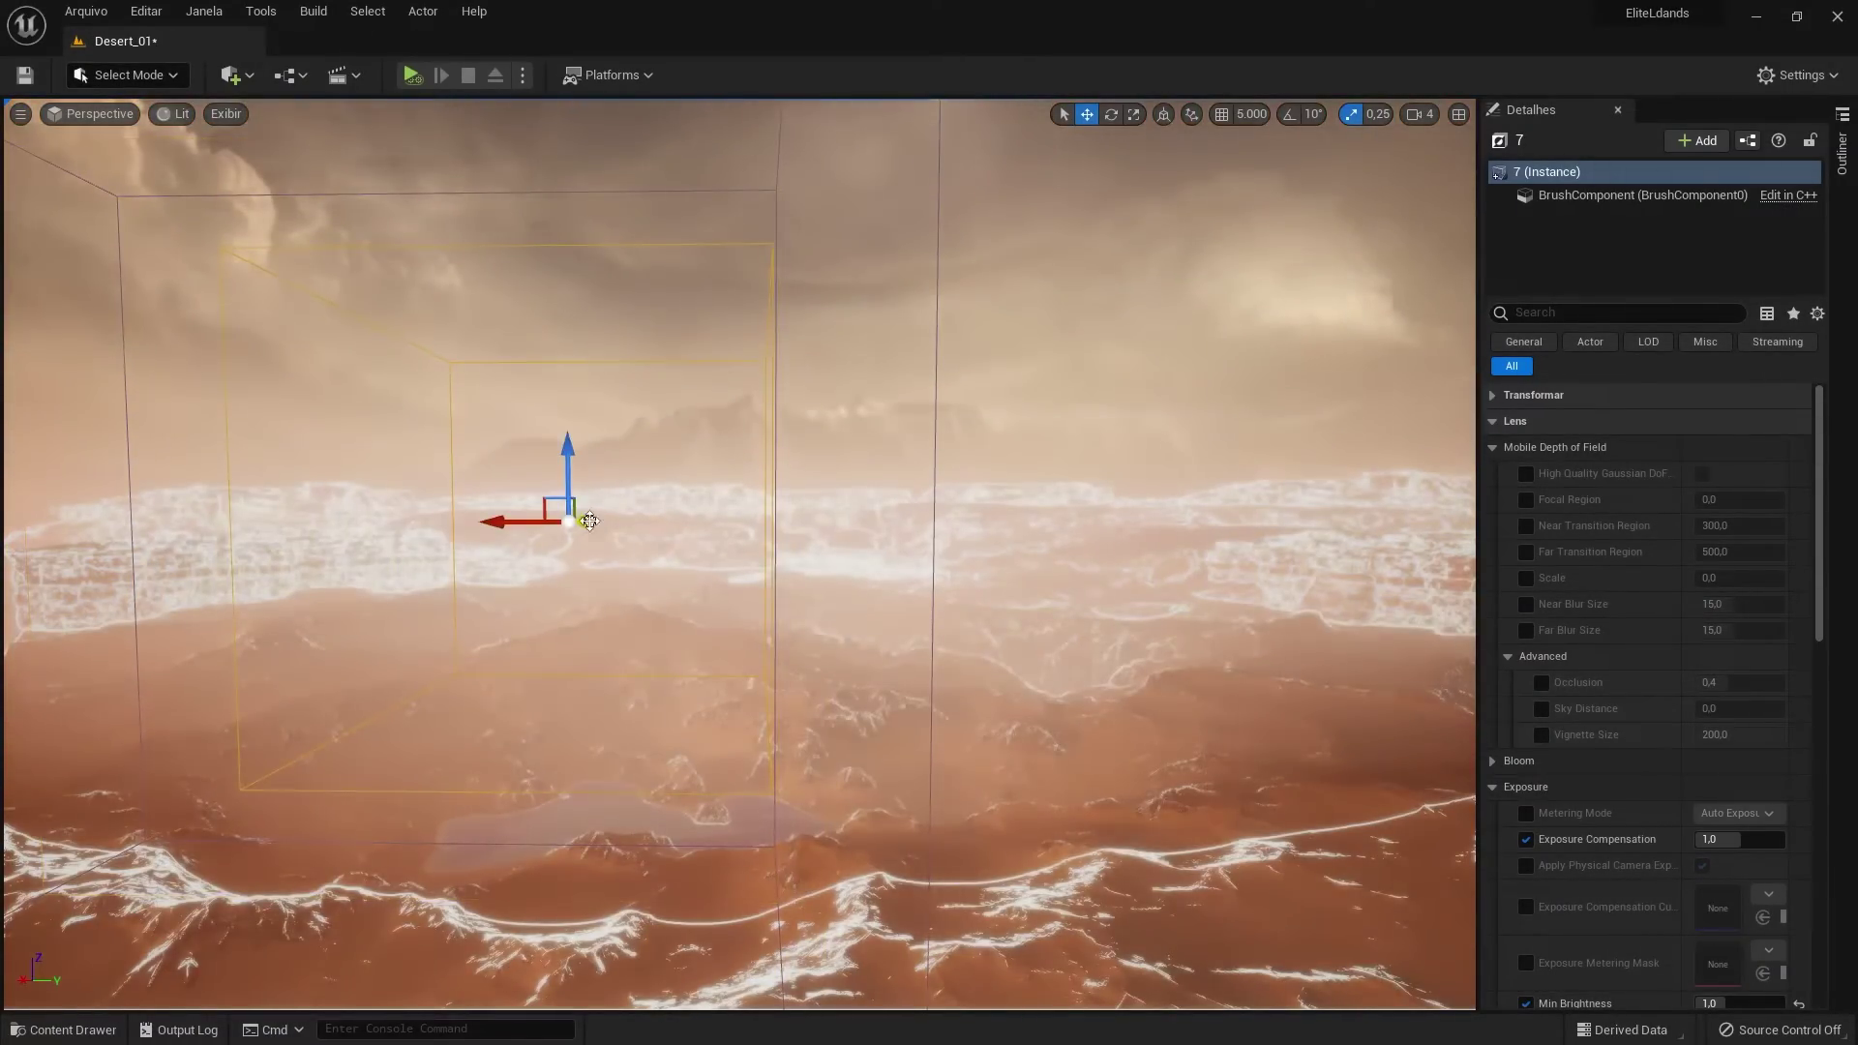
left_click(1492, 447)
left_click(1491, 499)
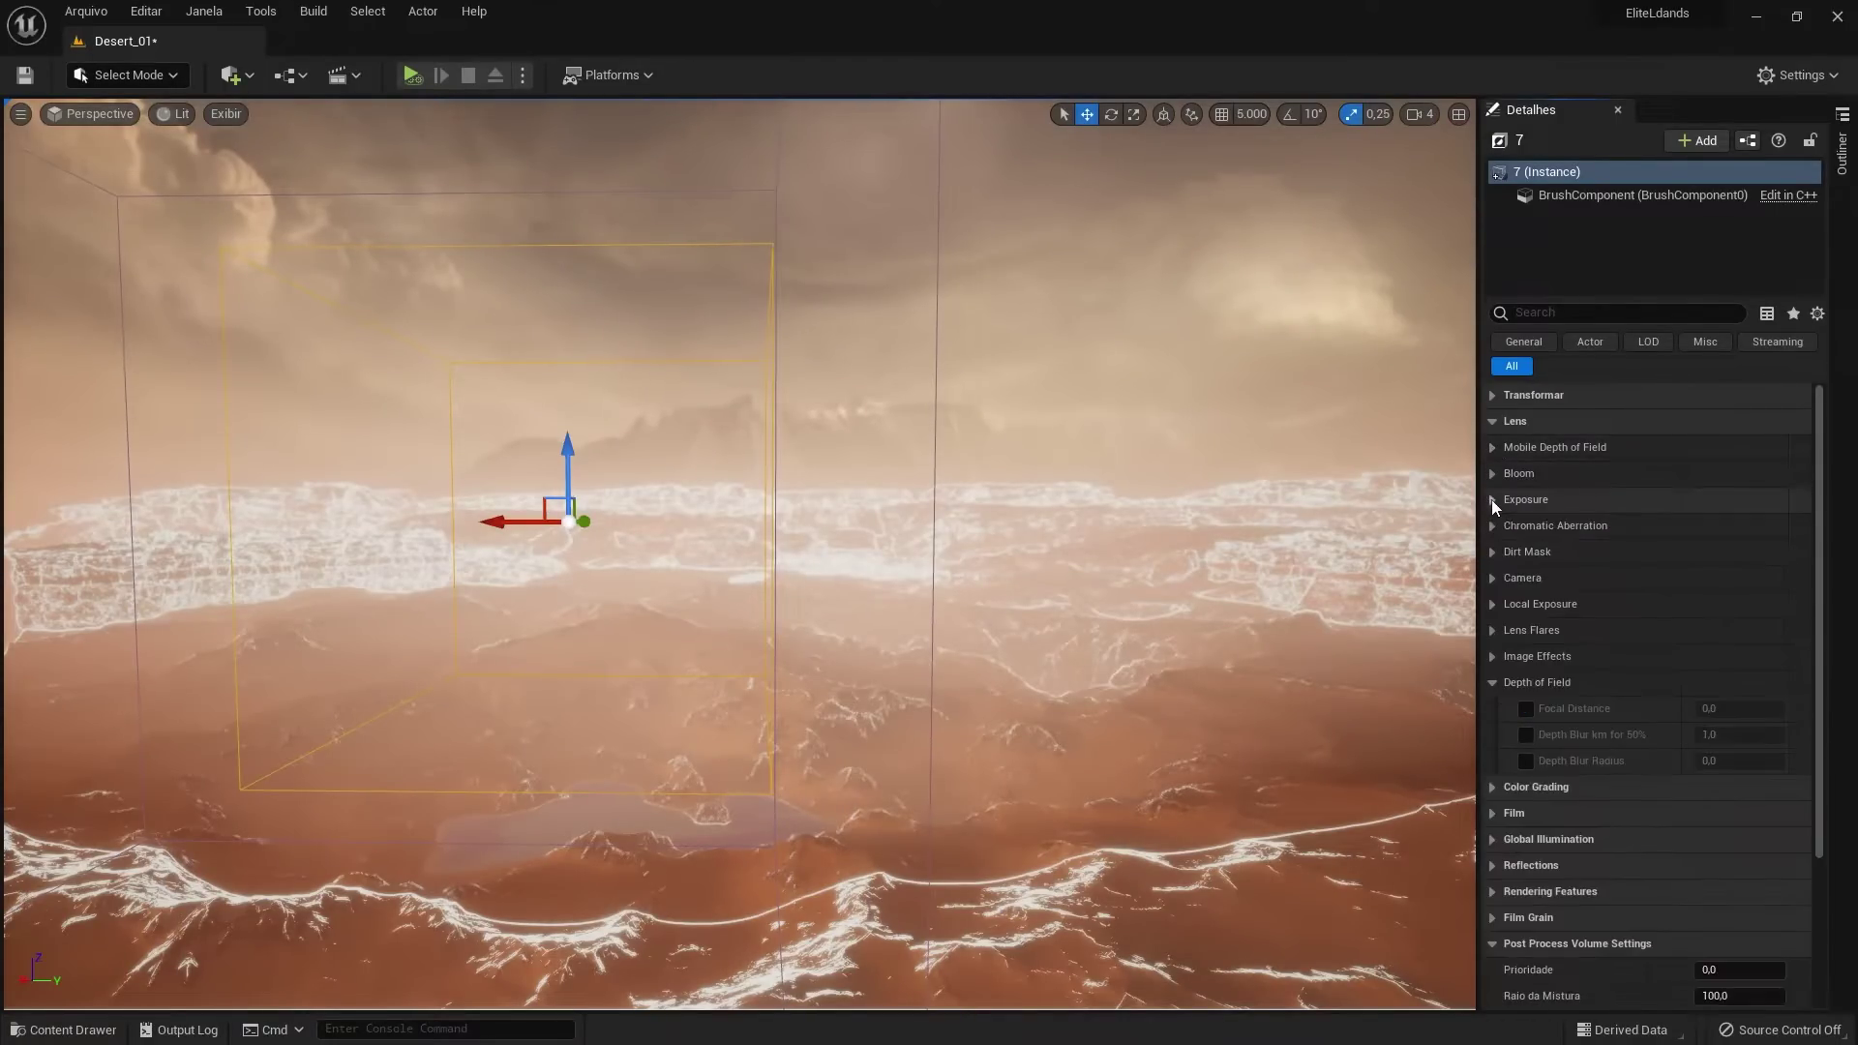
left_click(1493, 682)
scroll(1493, 726, "down", 3)
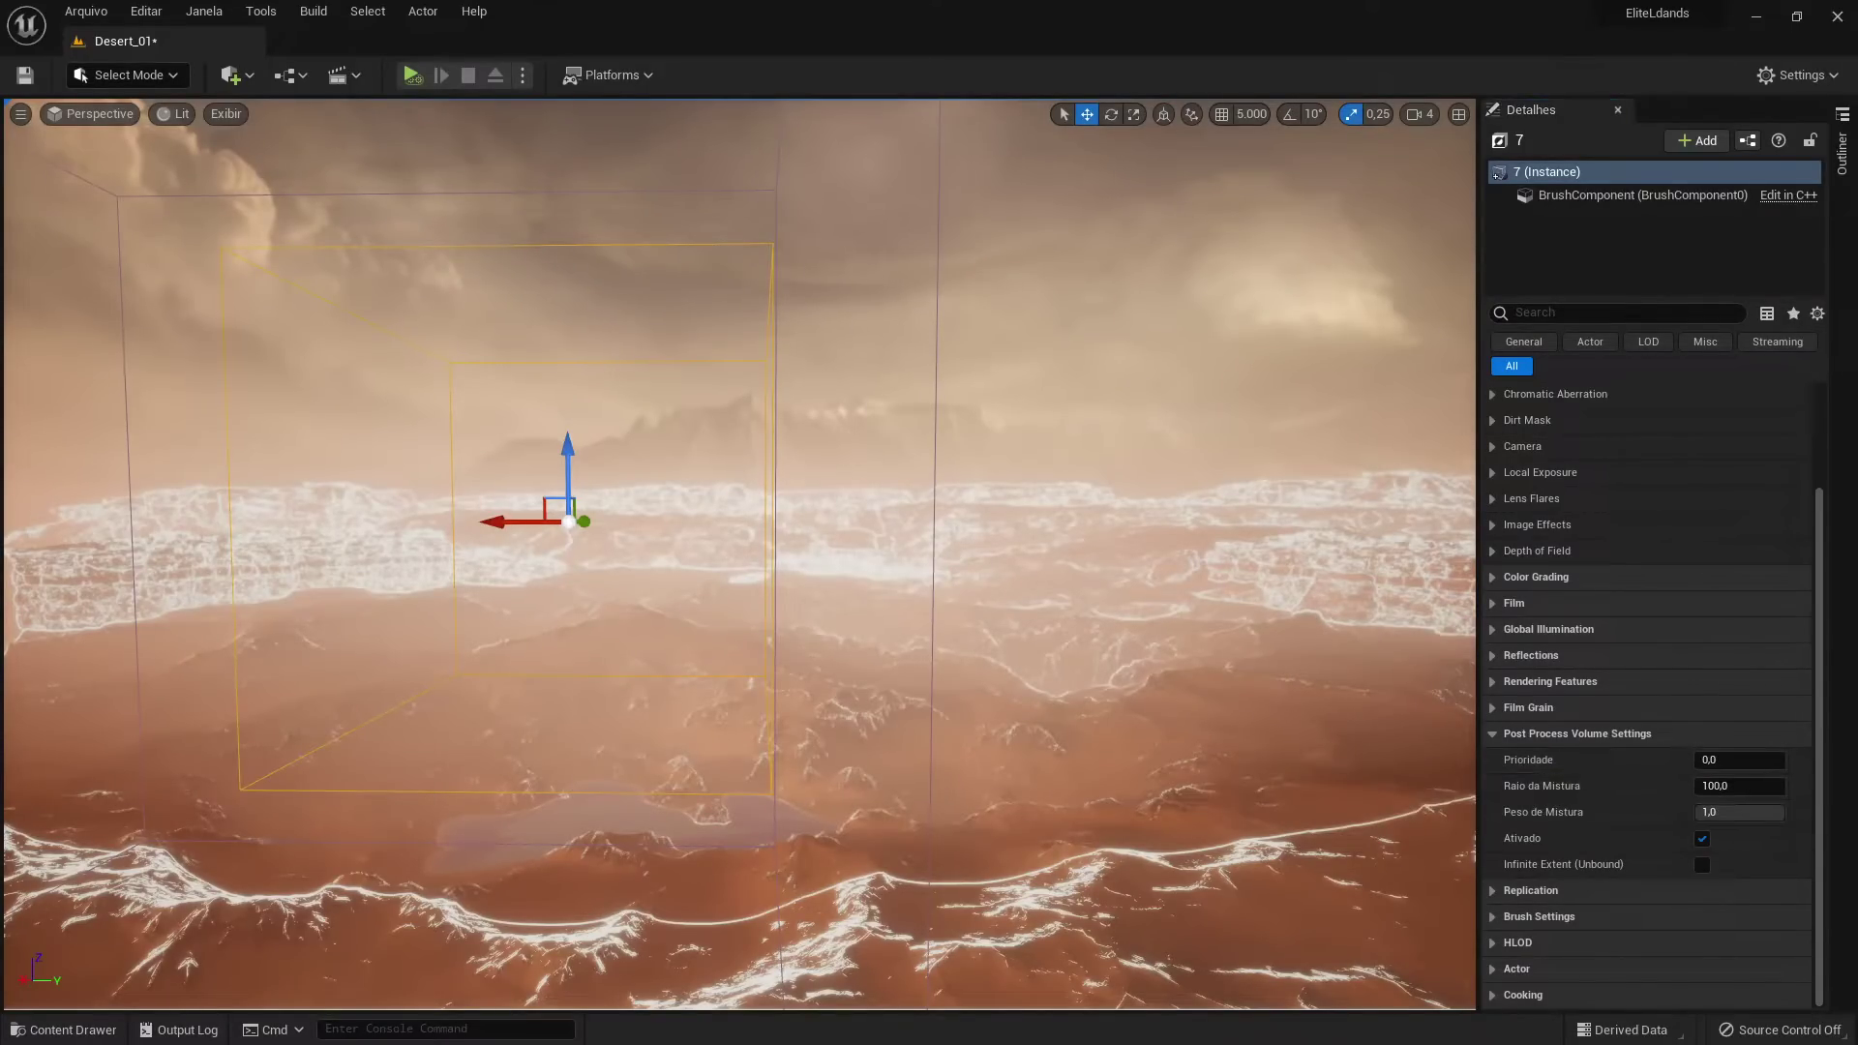
Frame the volume, multi-select the stacked volumes and delete them
key("f")
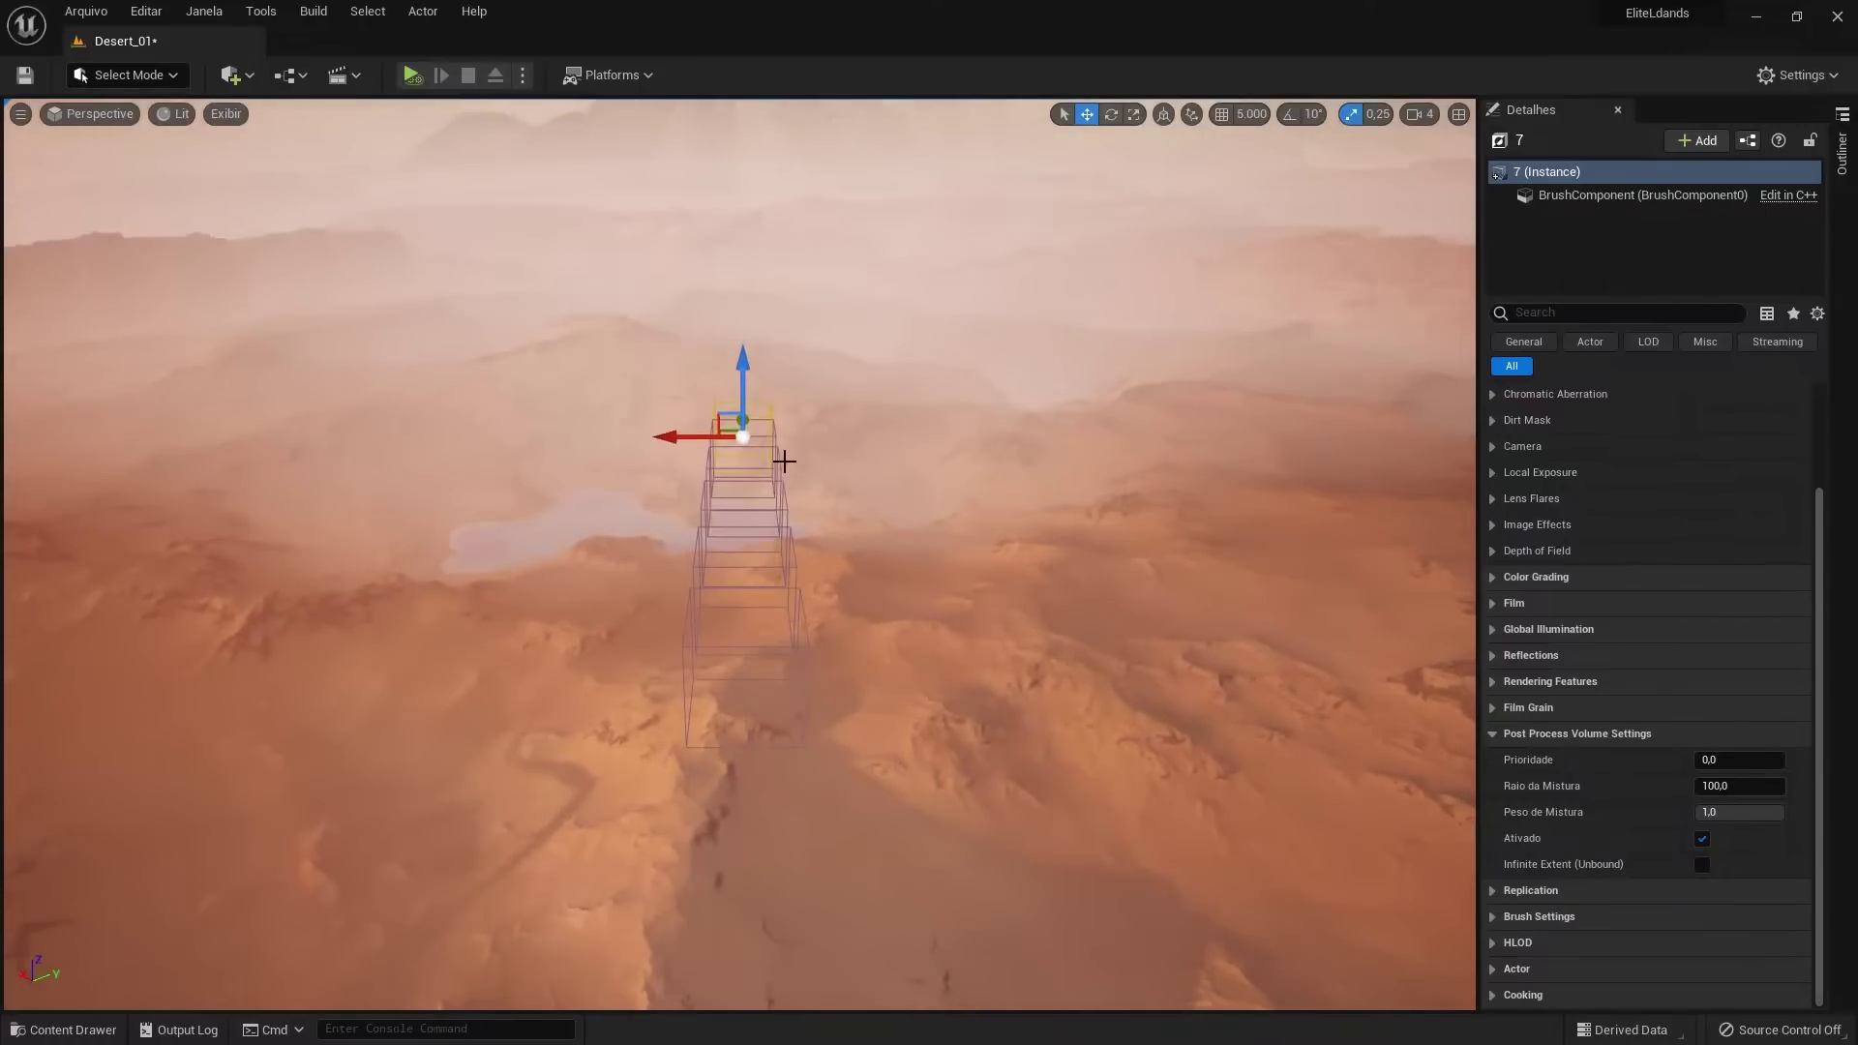
left_click(768, 455, "ctrl")
left_click(780, 489, "ctrl")
left_click(787, 522, "ctrl")
left_click(792, 552, "ctrl")
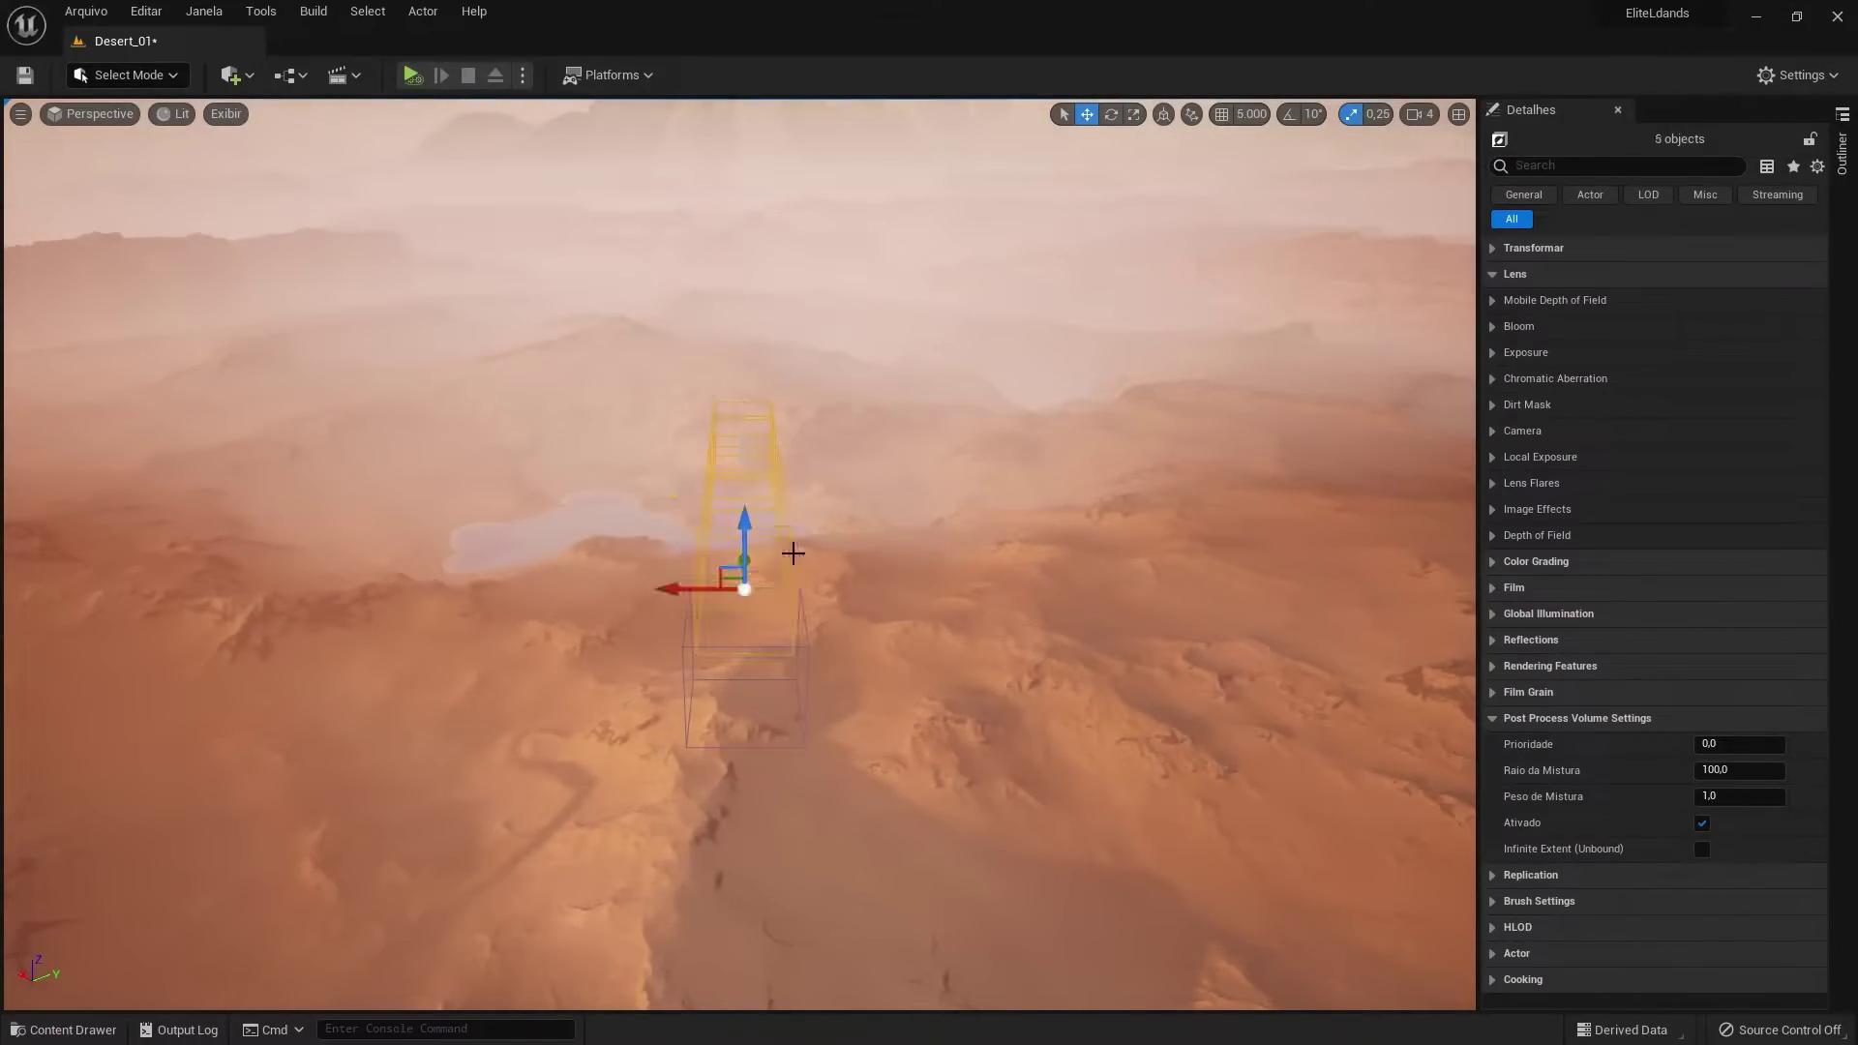
left_click(799, 623, "ctrl")
key("Delete")
right_click_drag(800, 623, 799, 622)
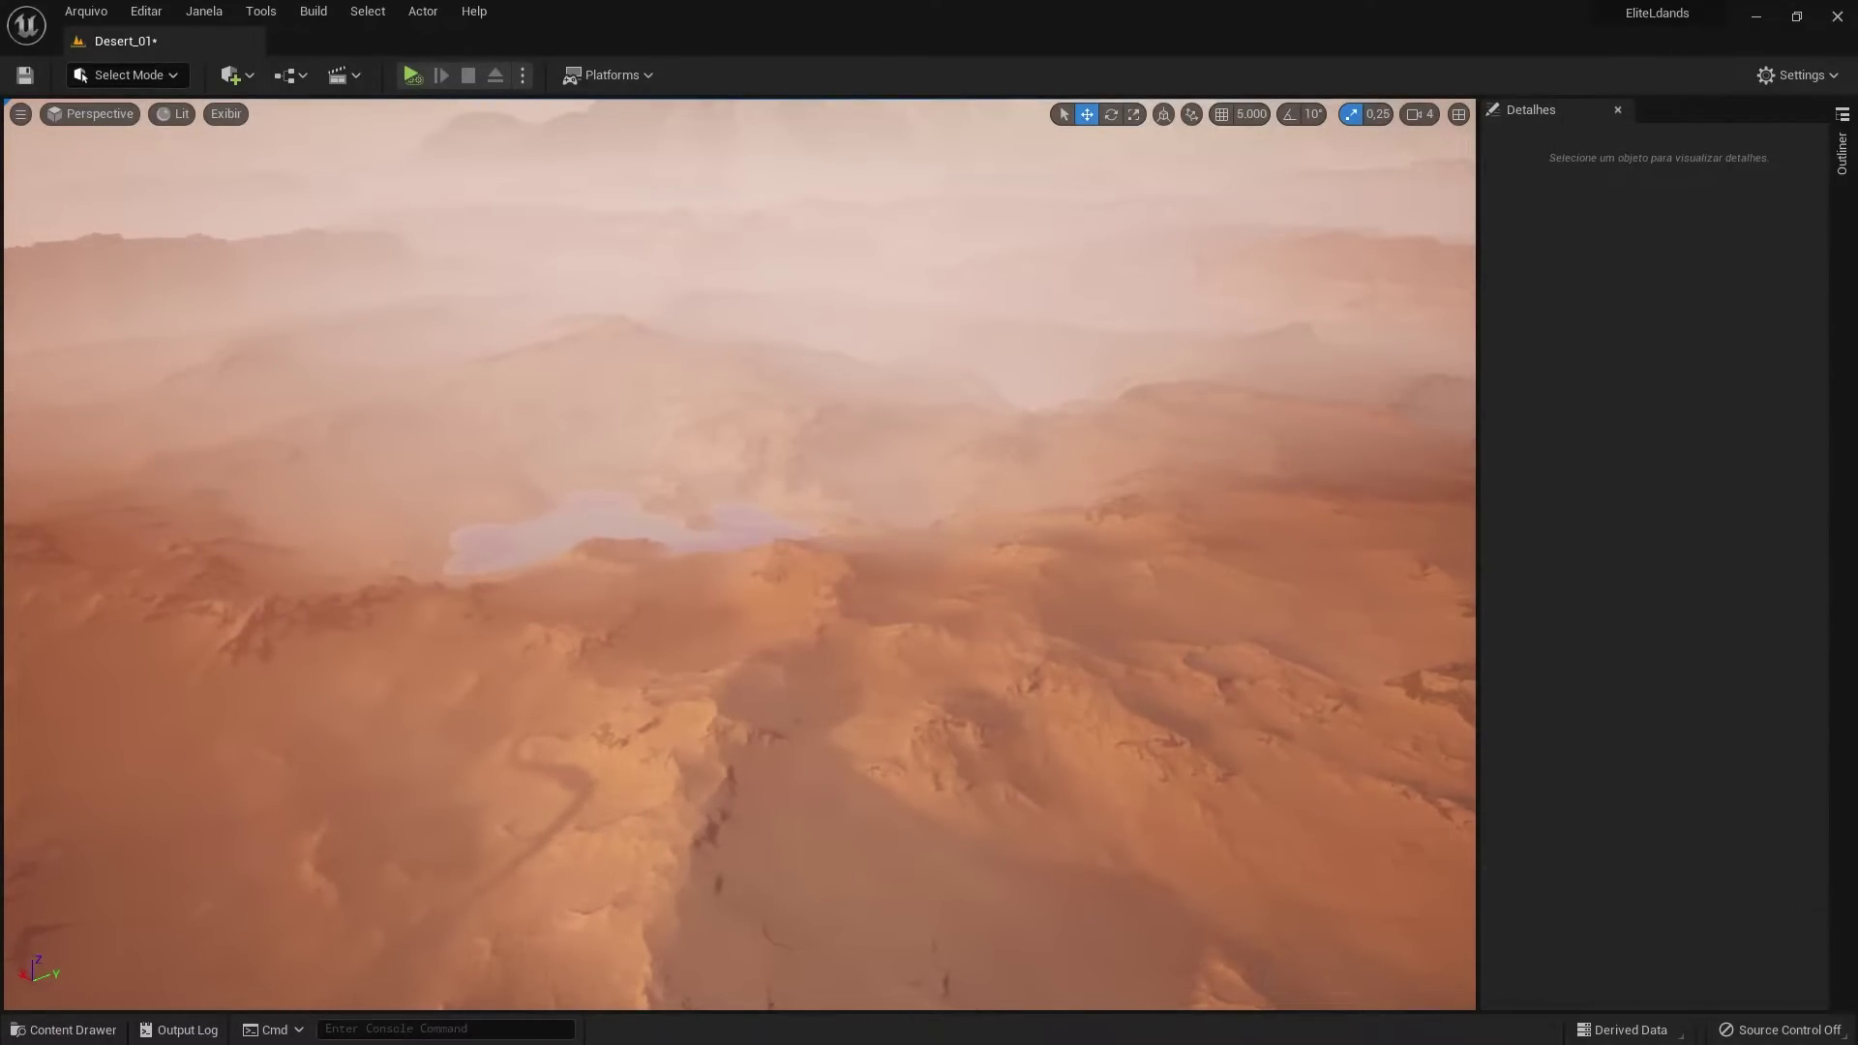
Enable Infinite Extent (Unbound) on the remaining PostProcessVolume
left_click(680, 416)
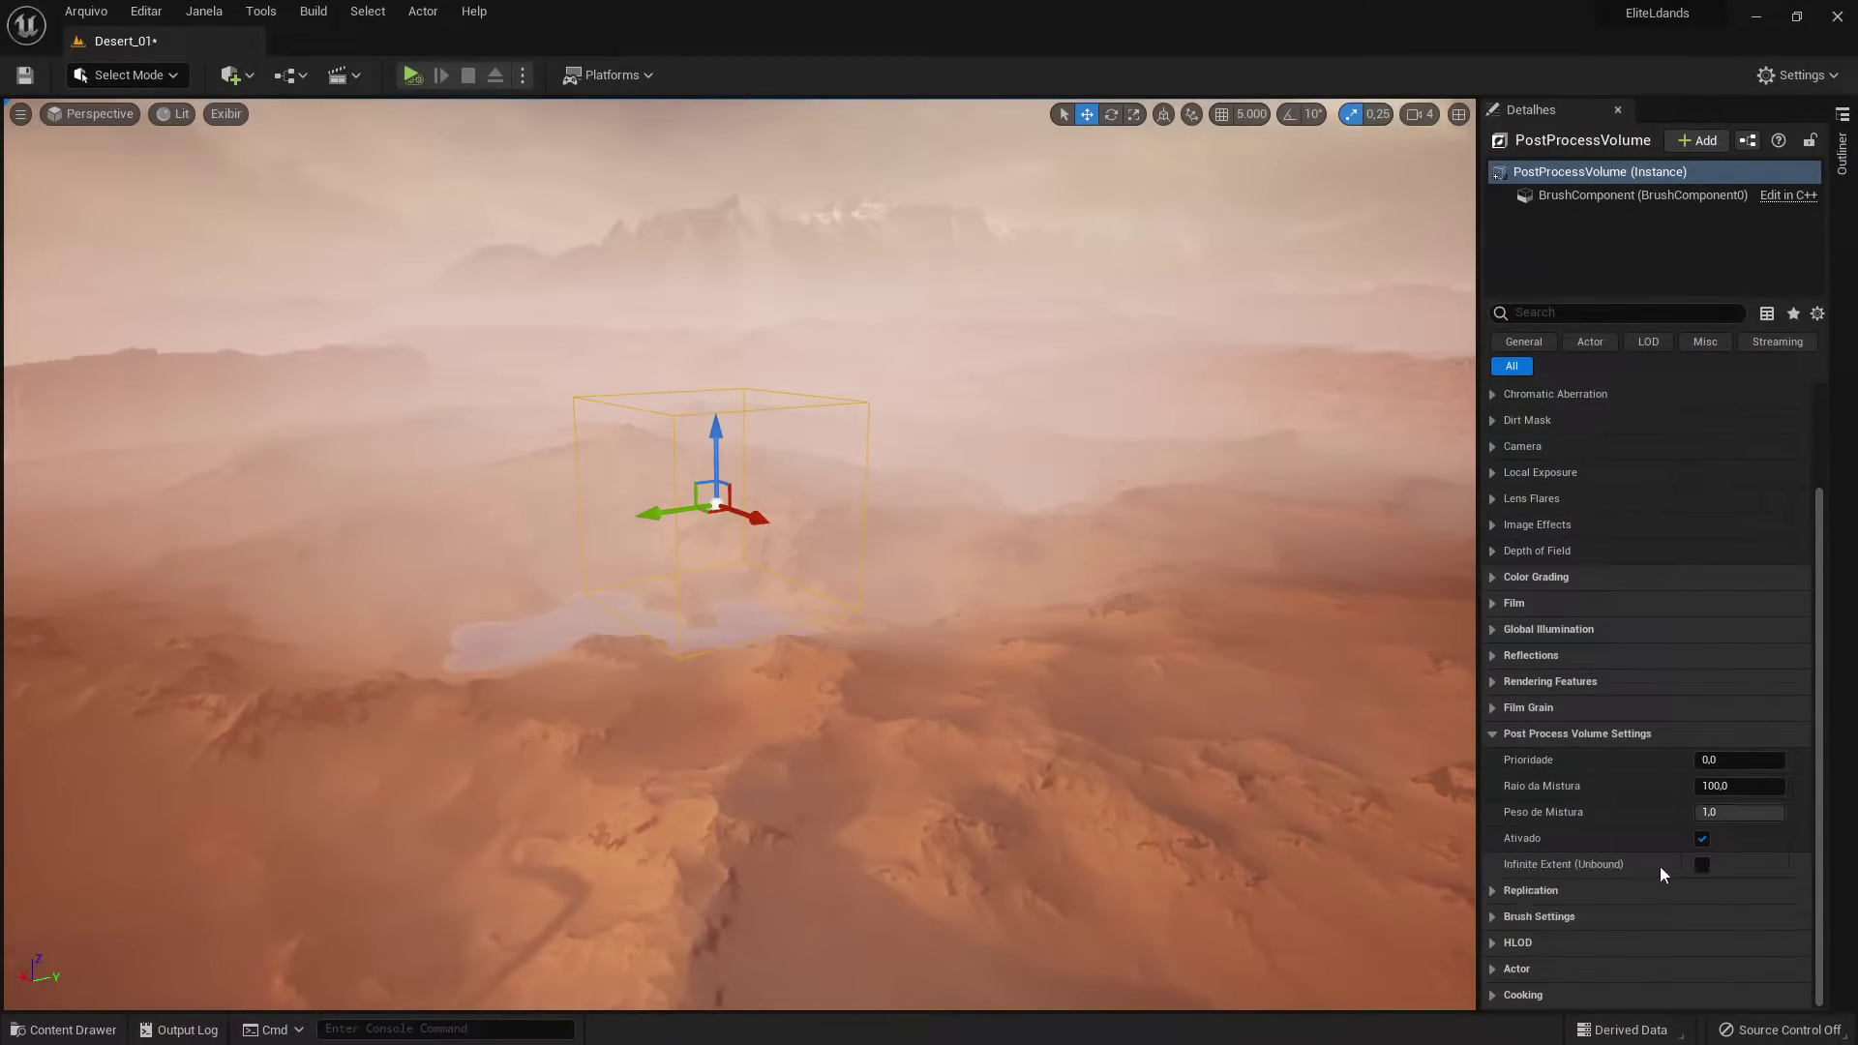
left_click(1702, 863)
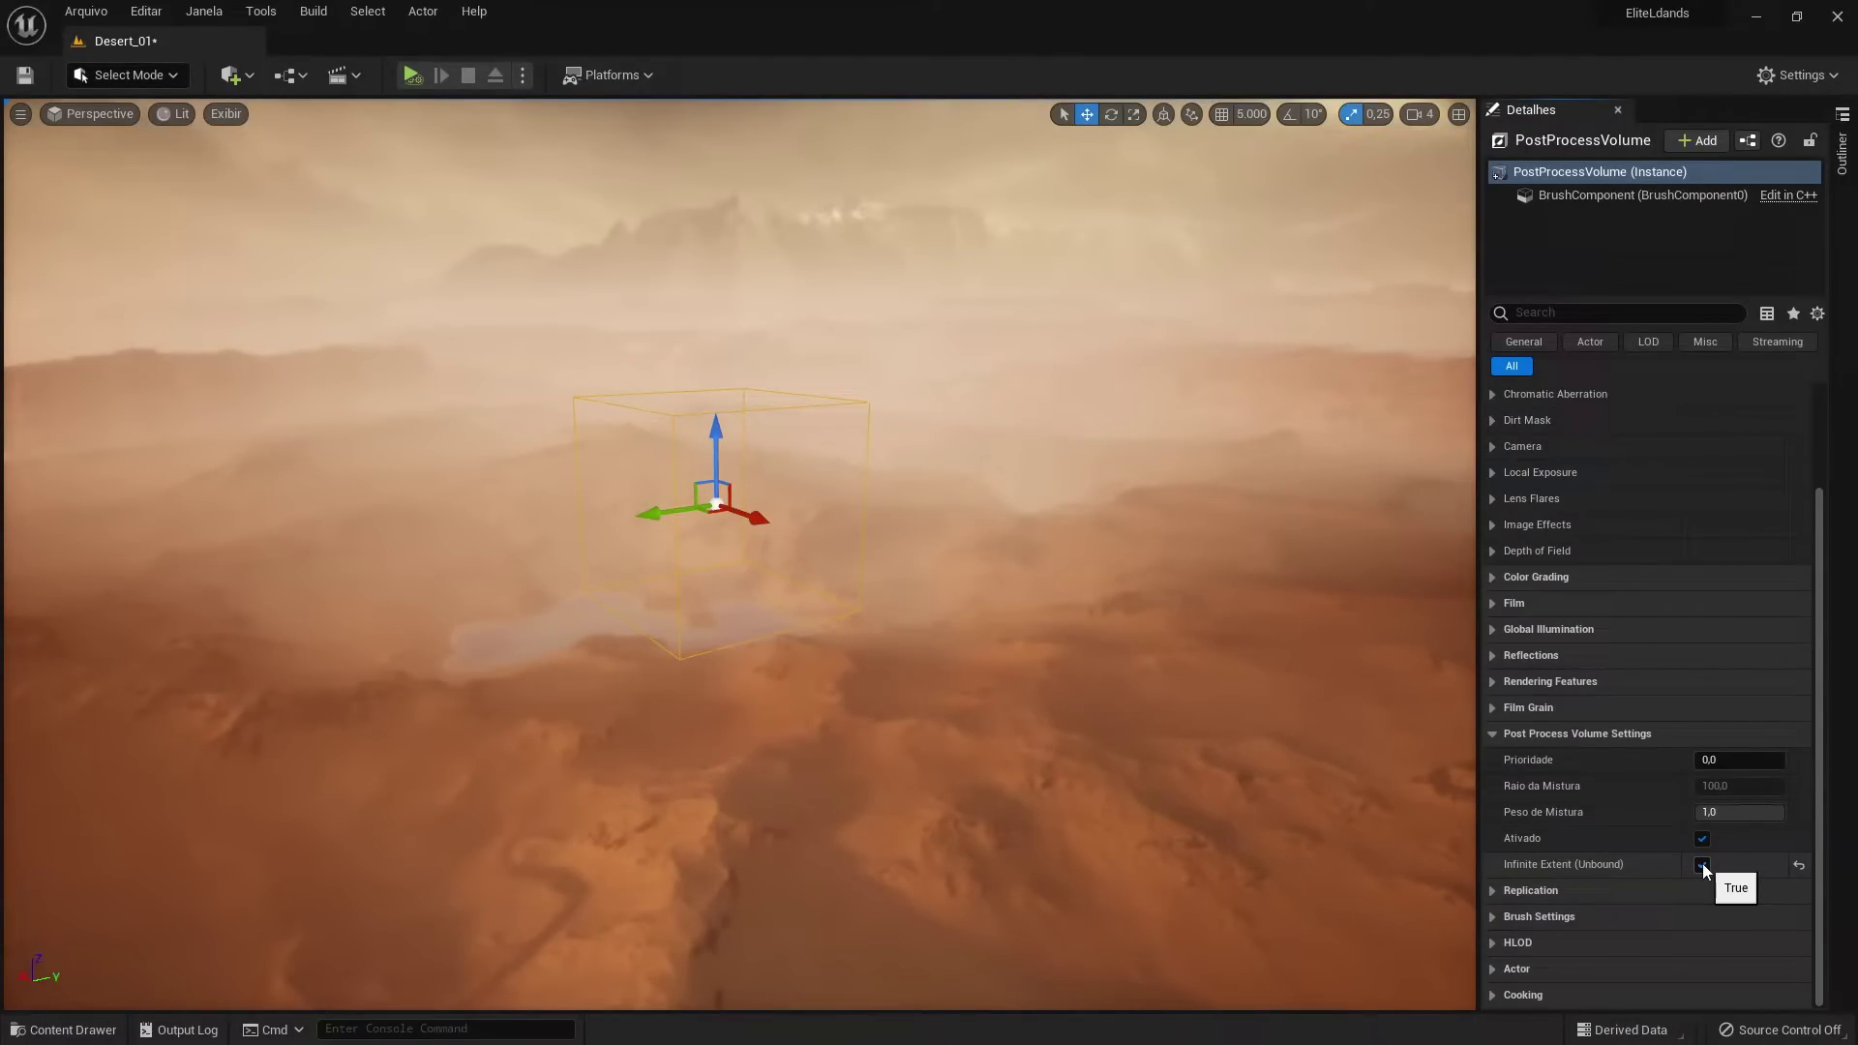
scroll(1821, 825, "up", 1)
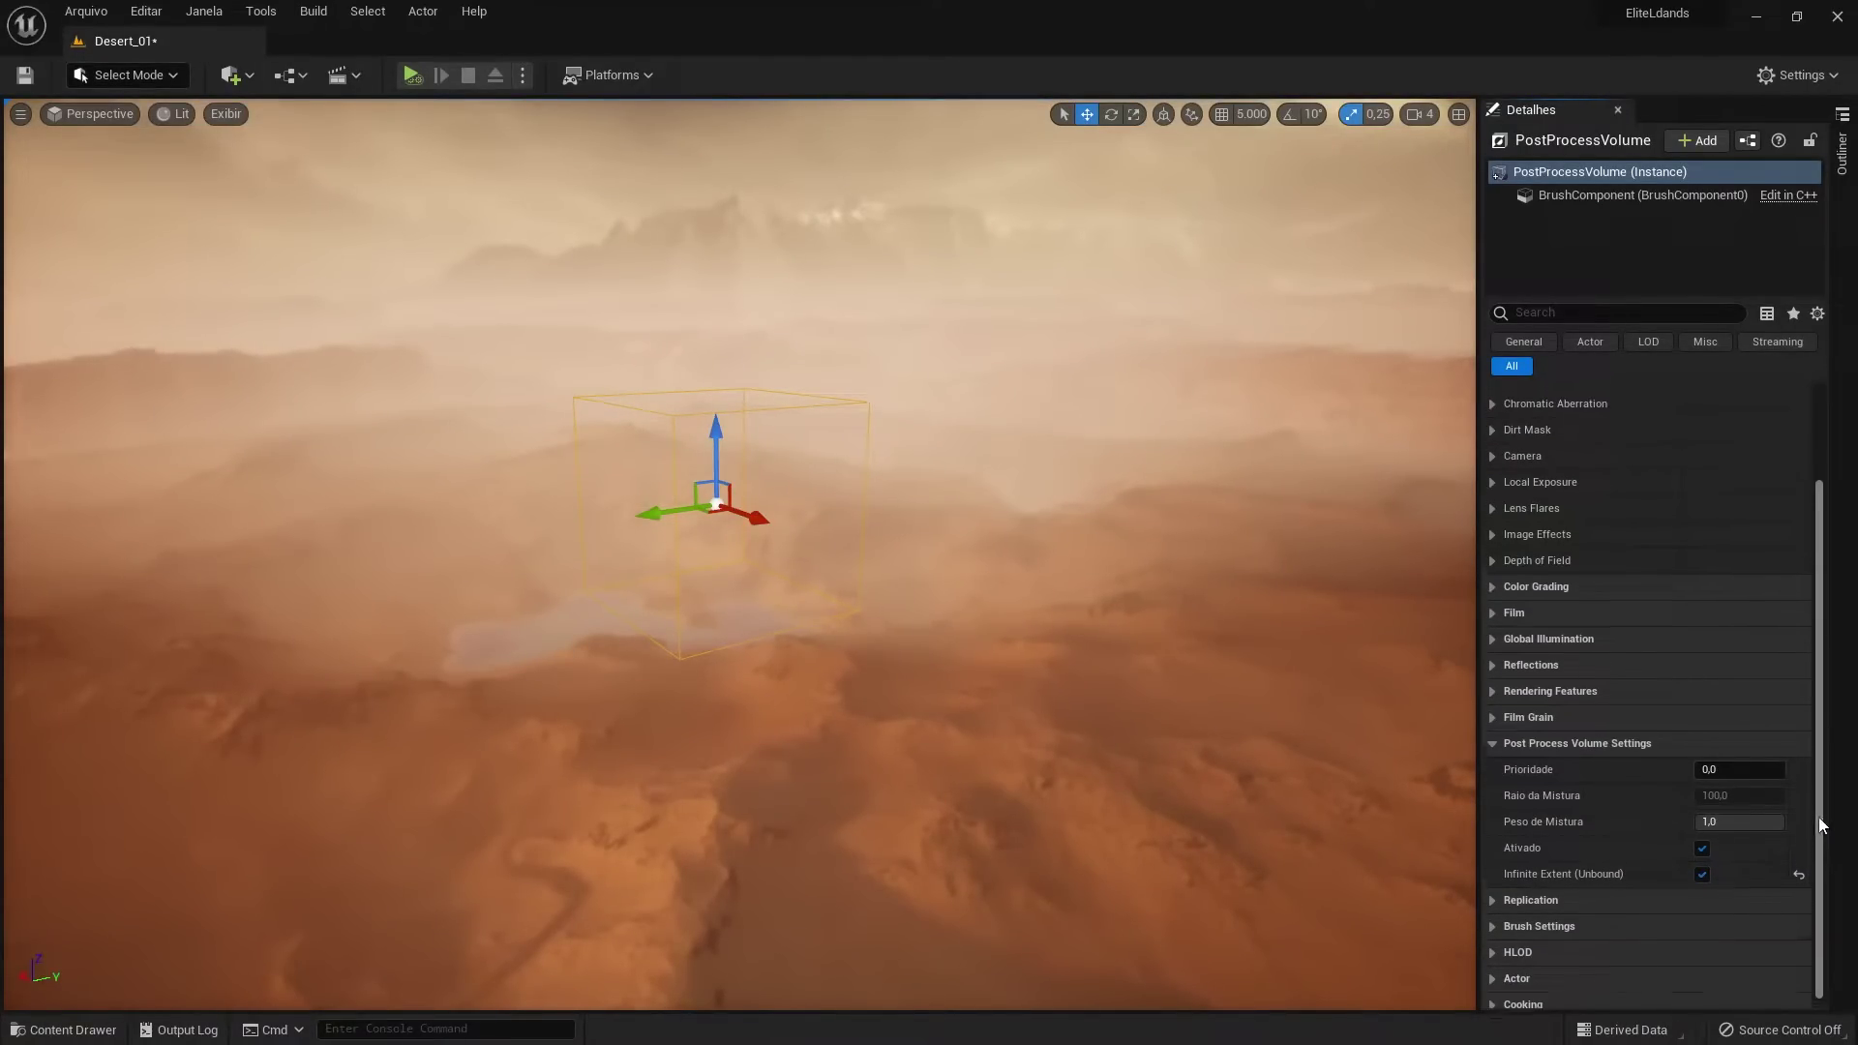
scroll(1822, 824, "up", 3)
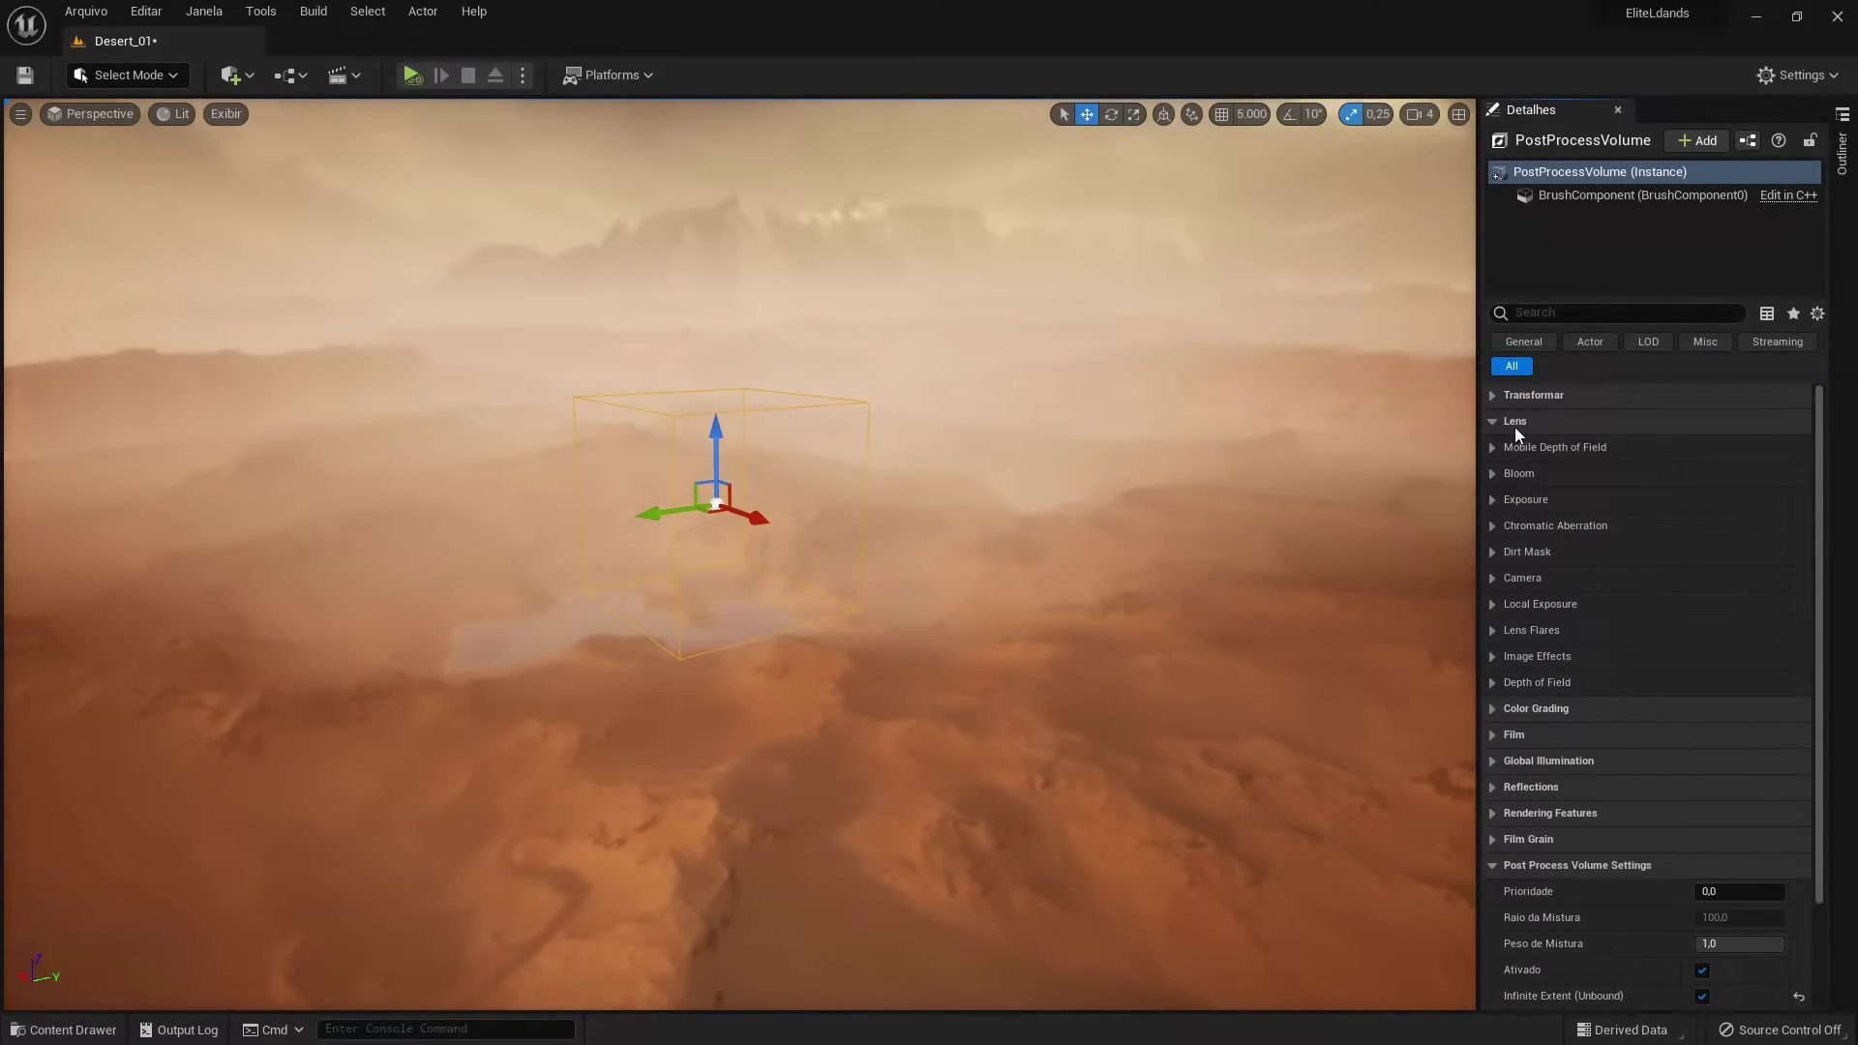
Enable the Exposure Compensation override, preview a change, then reset it to 1.0
left_click(1493, 500)
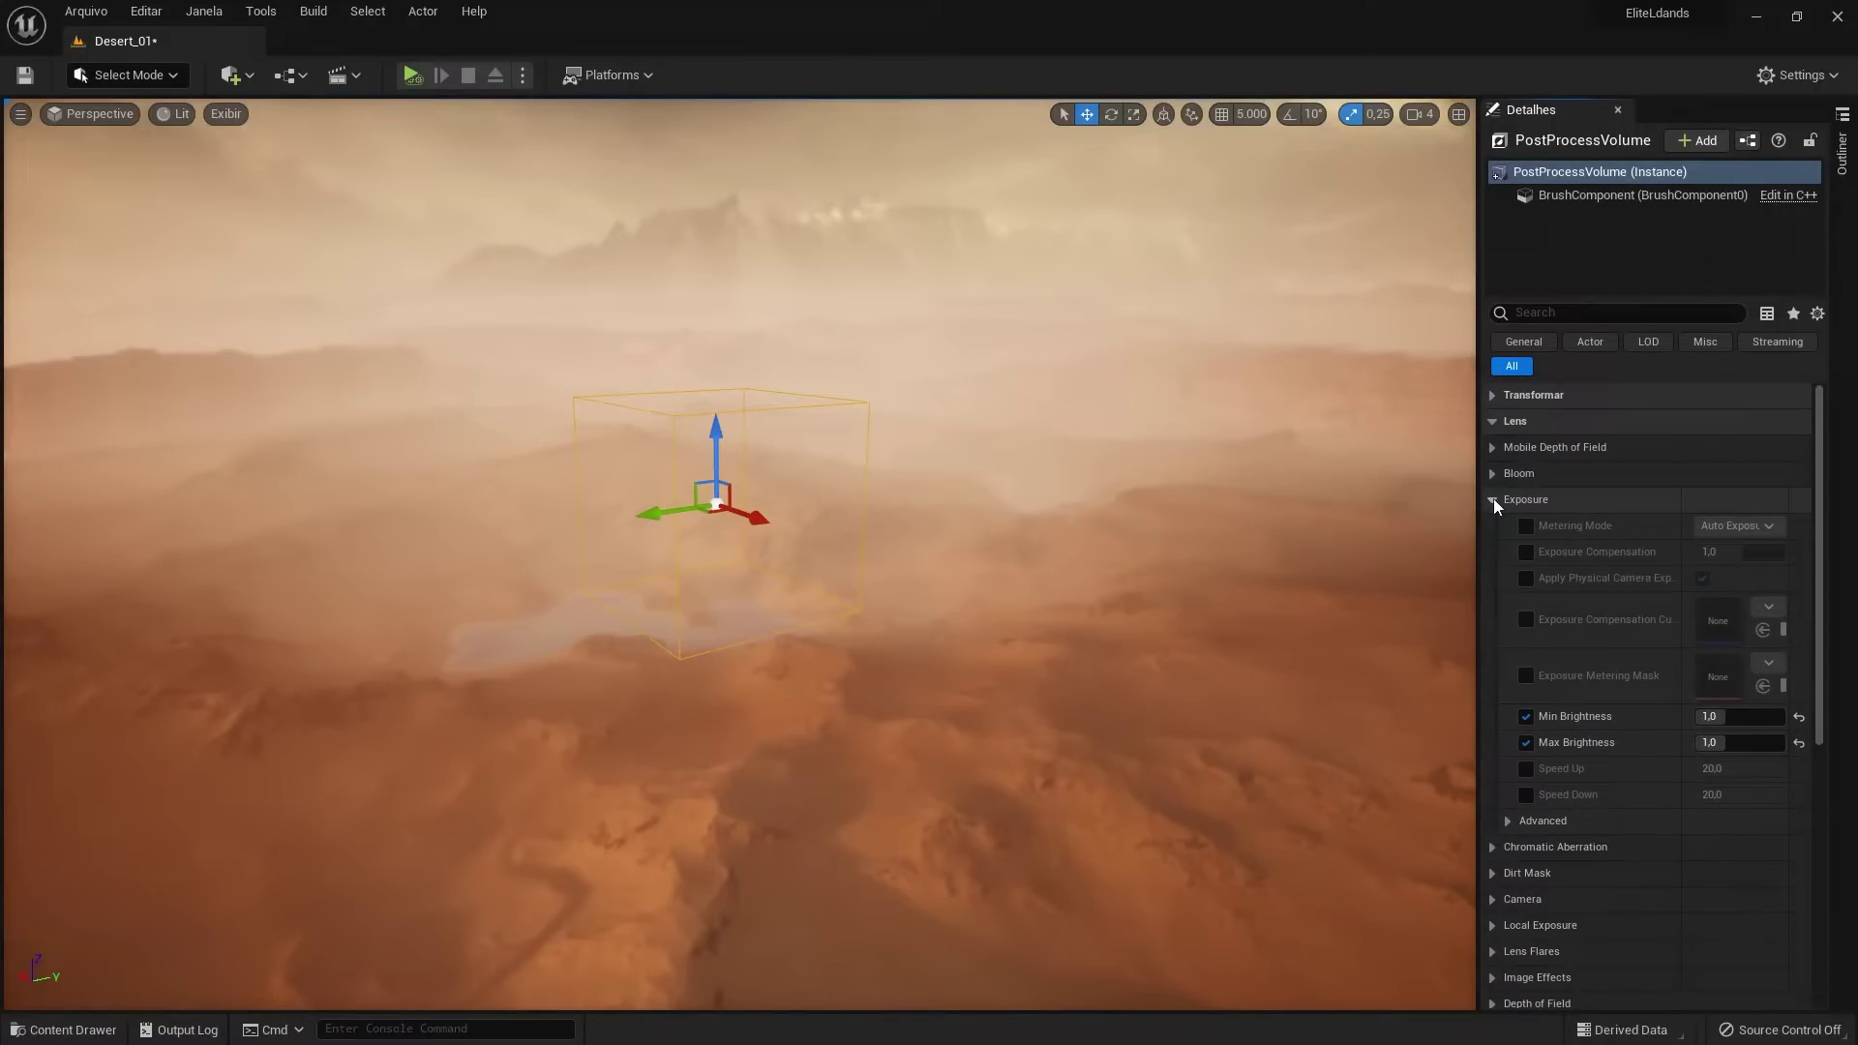
left_click(1526, 552)
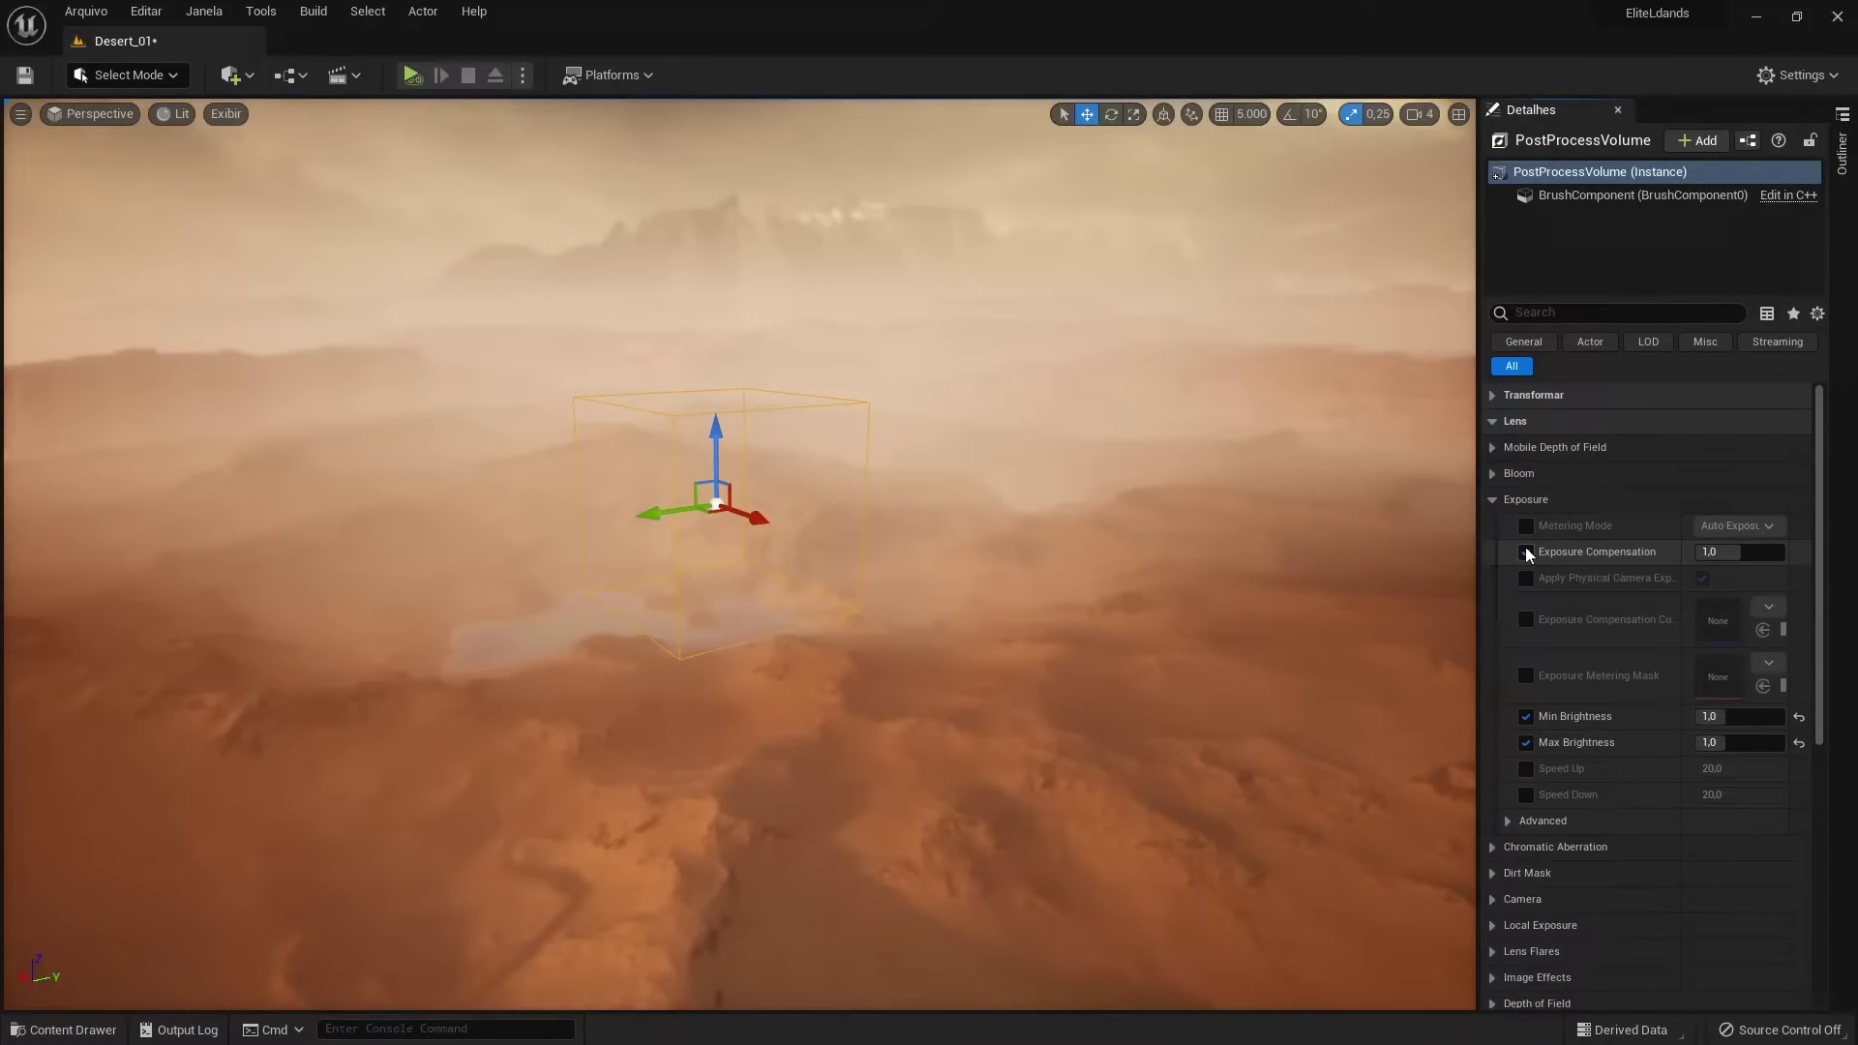
mouse_move(1741, 552)
left_mouse_down()
mouse_move(1819, 552)
mouse_move(1767, 555)
left_mouse_up()
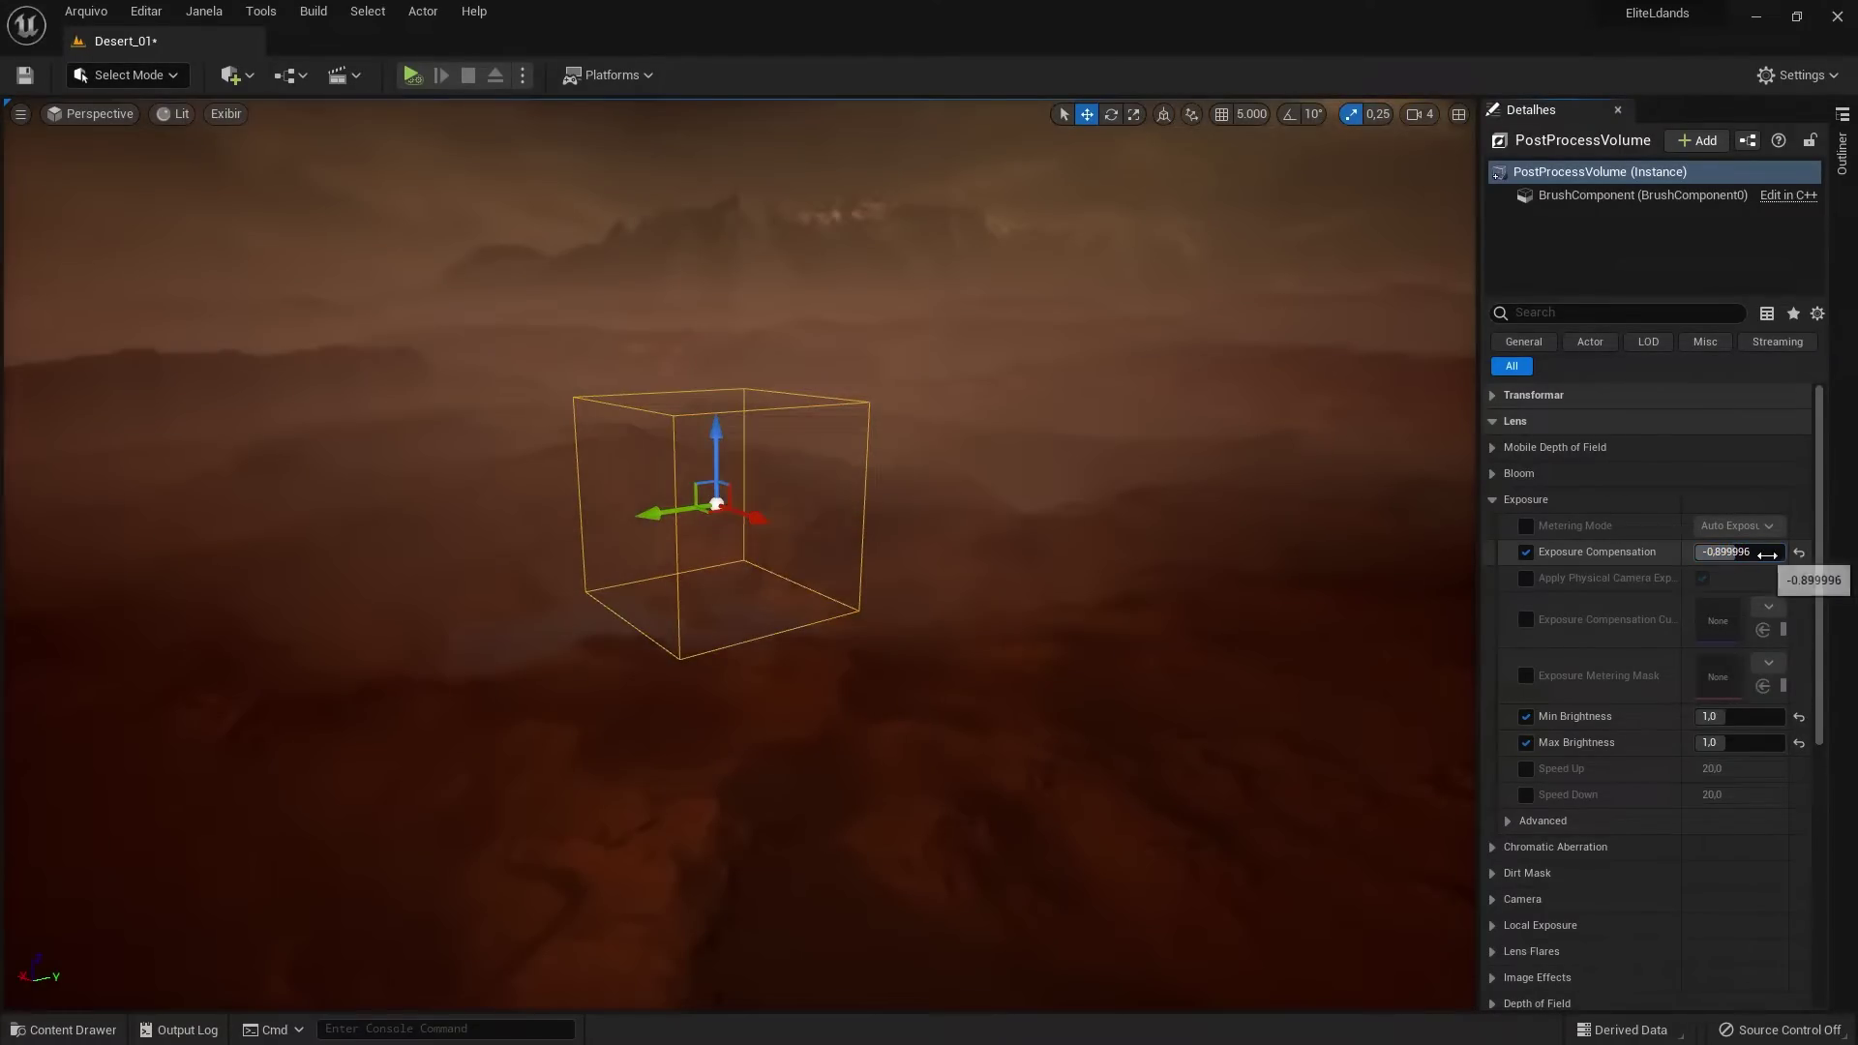
left_click(1799, 554)
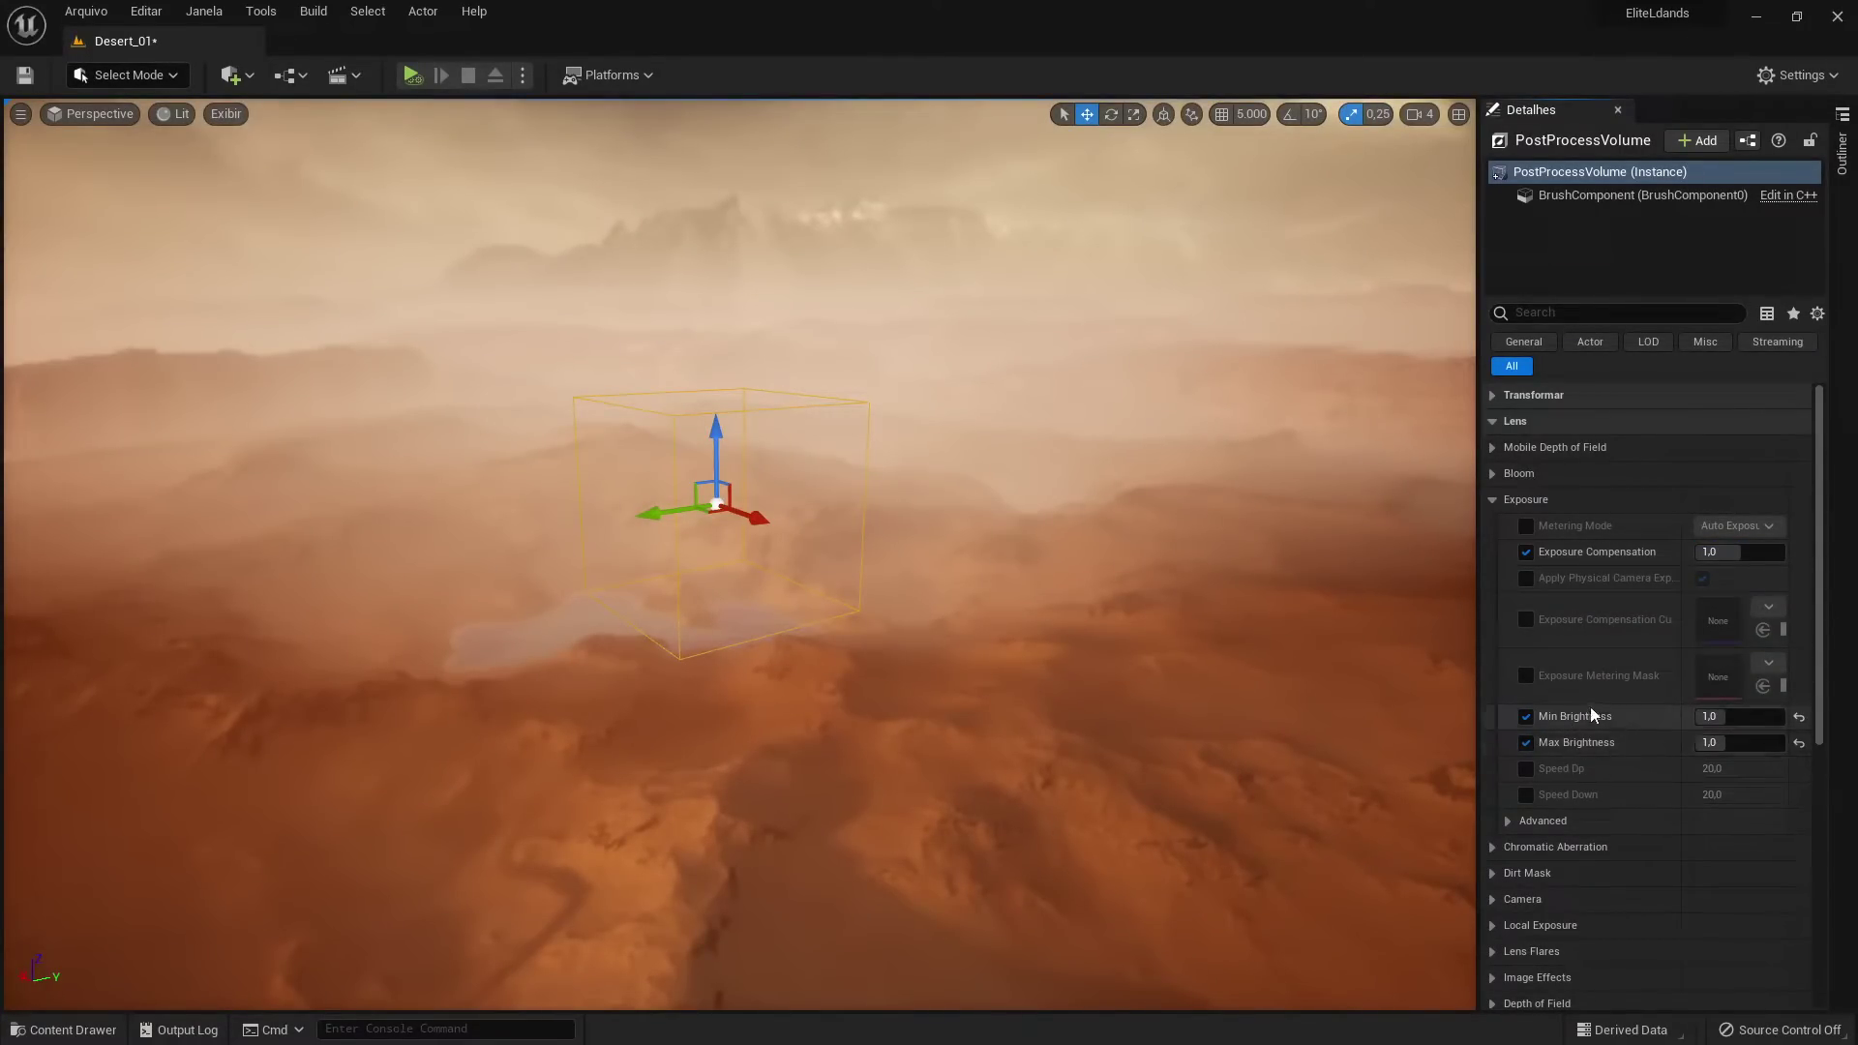
mouse_move(1570, 720)
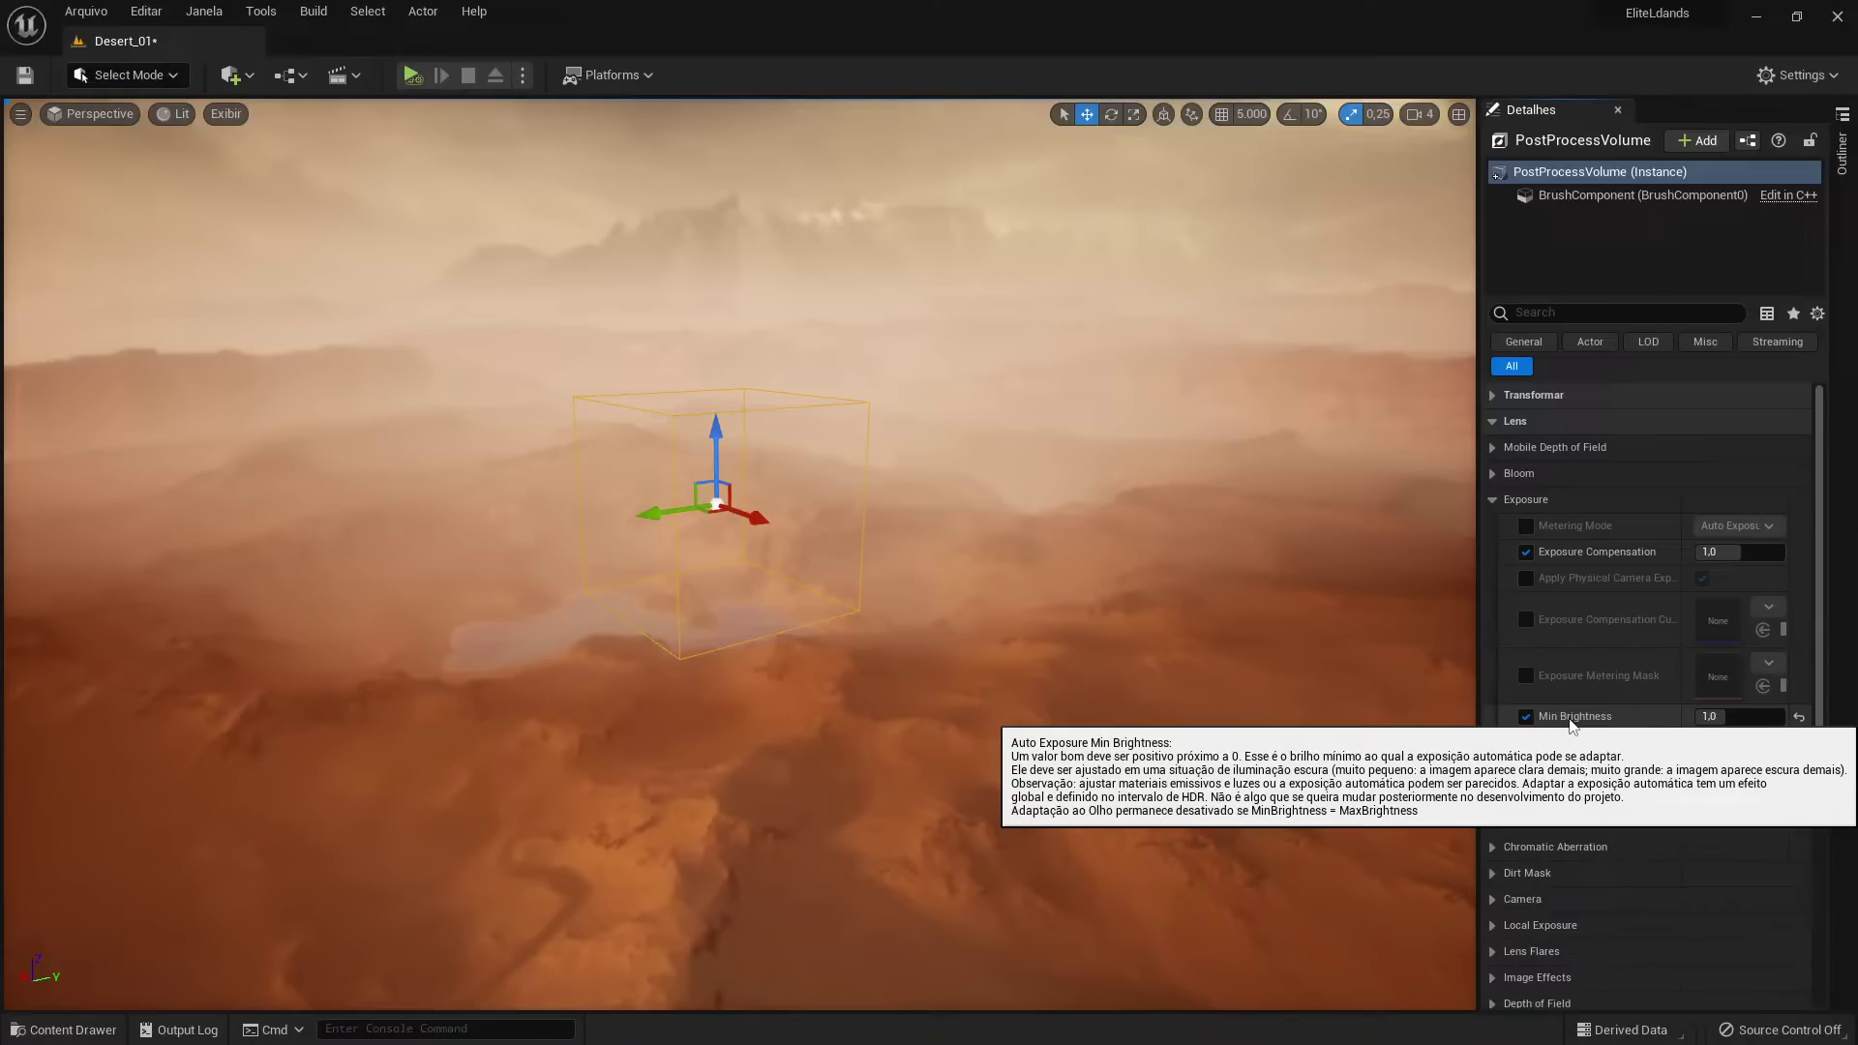
Enable the Color Grading Global Saturation override and tint it toward warm orange
left_click(1494, 501)
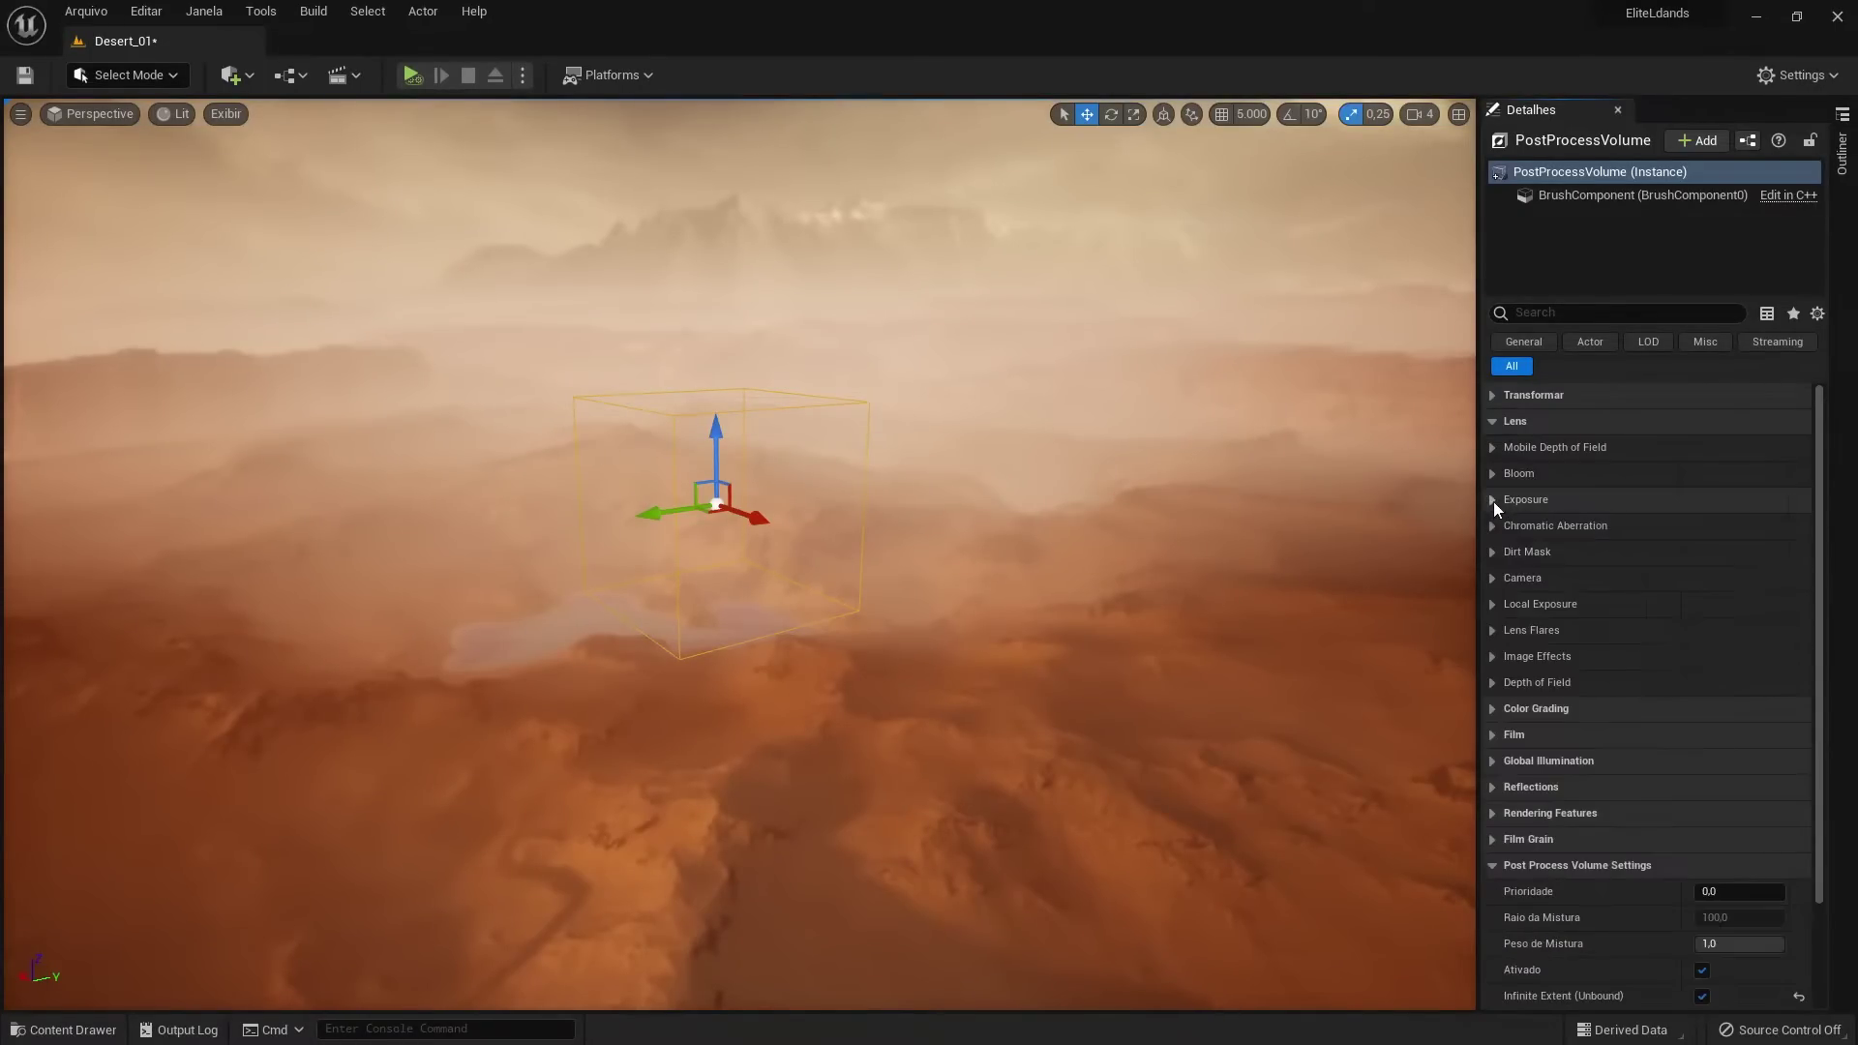
left_click(1493, 709)
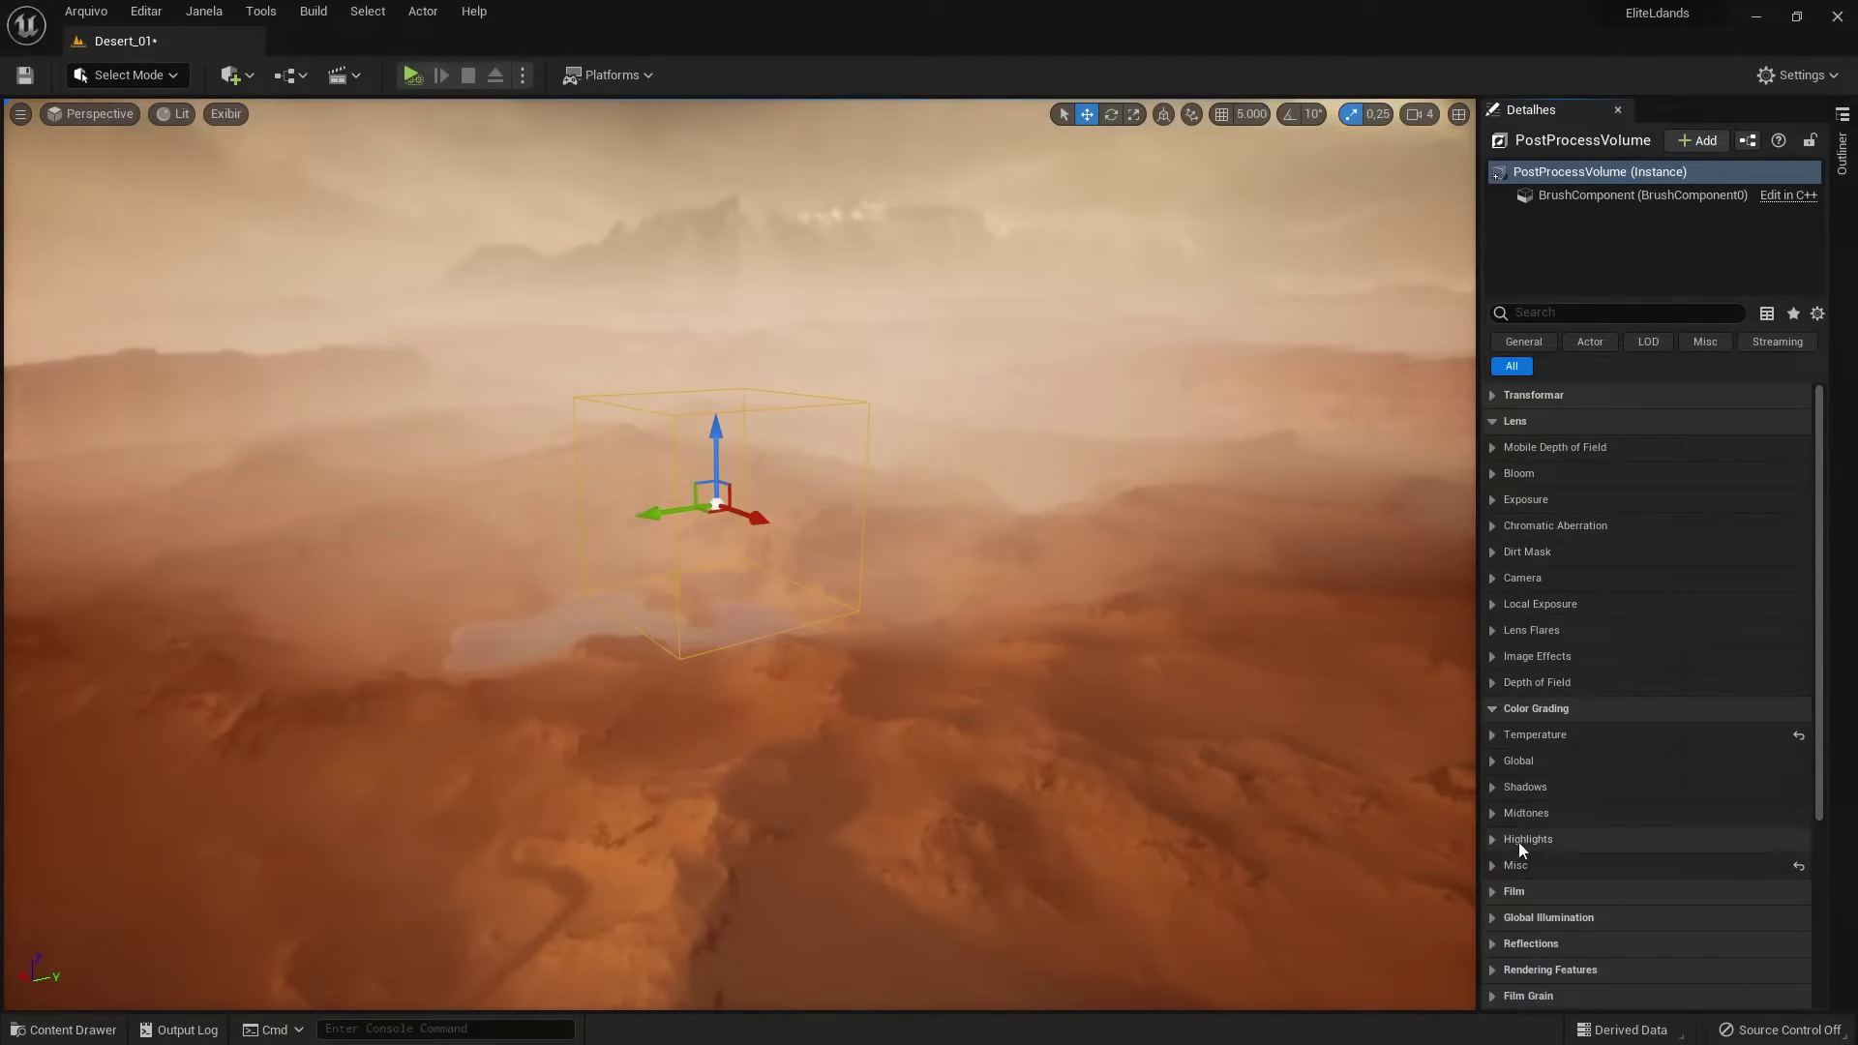
left_click(1493, 764)
left_click(1526, 787)
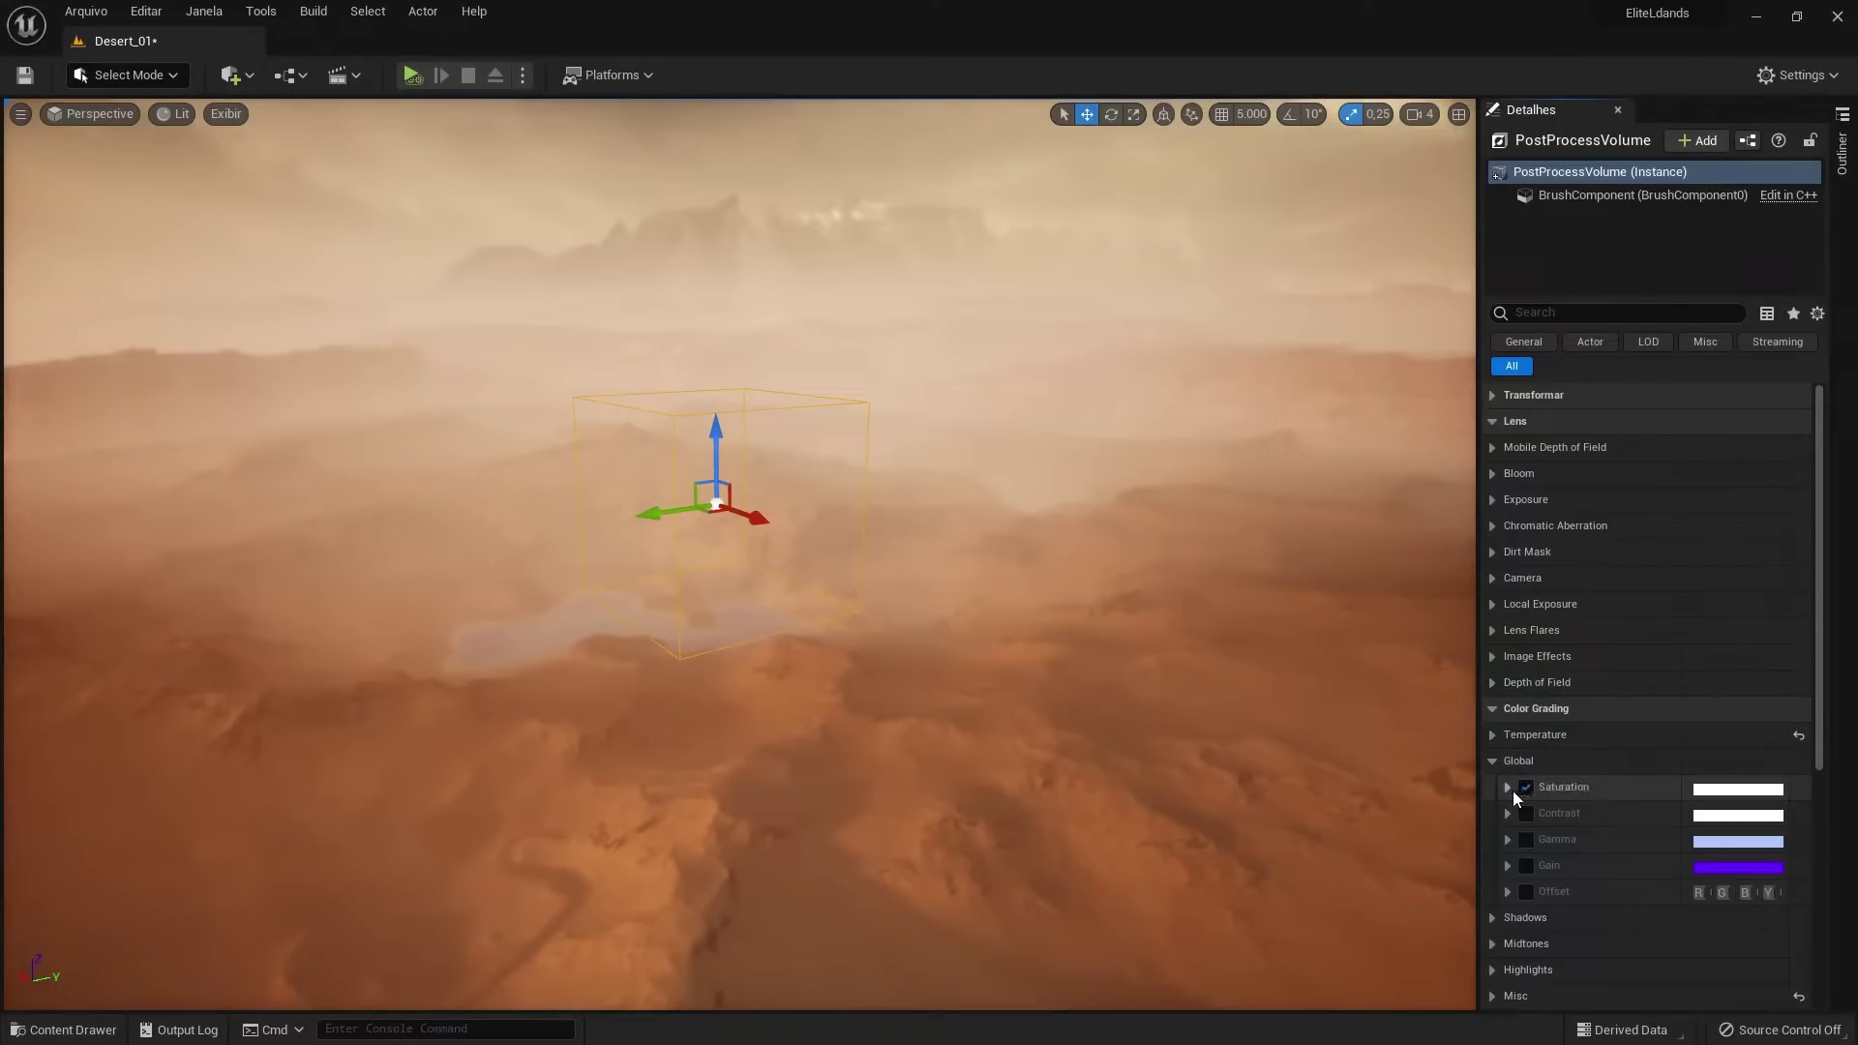
left_click(1508, 788)
mouse_move(1584, 839)
left_mouse_down()
mouse_move(1655, 883)
mouse_move(1641, 889)
left_mouse_up()
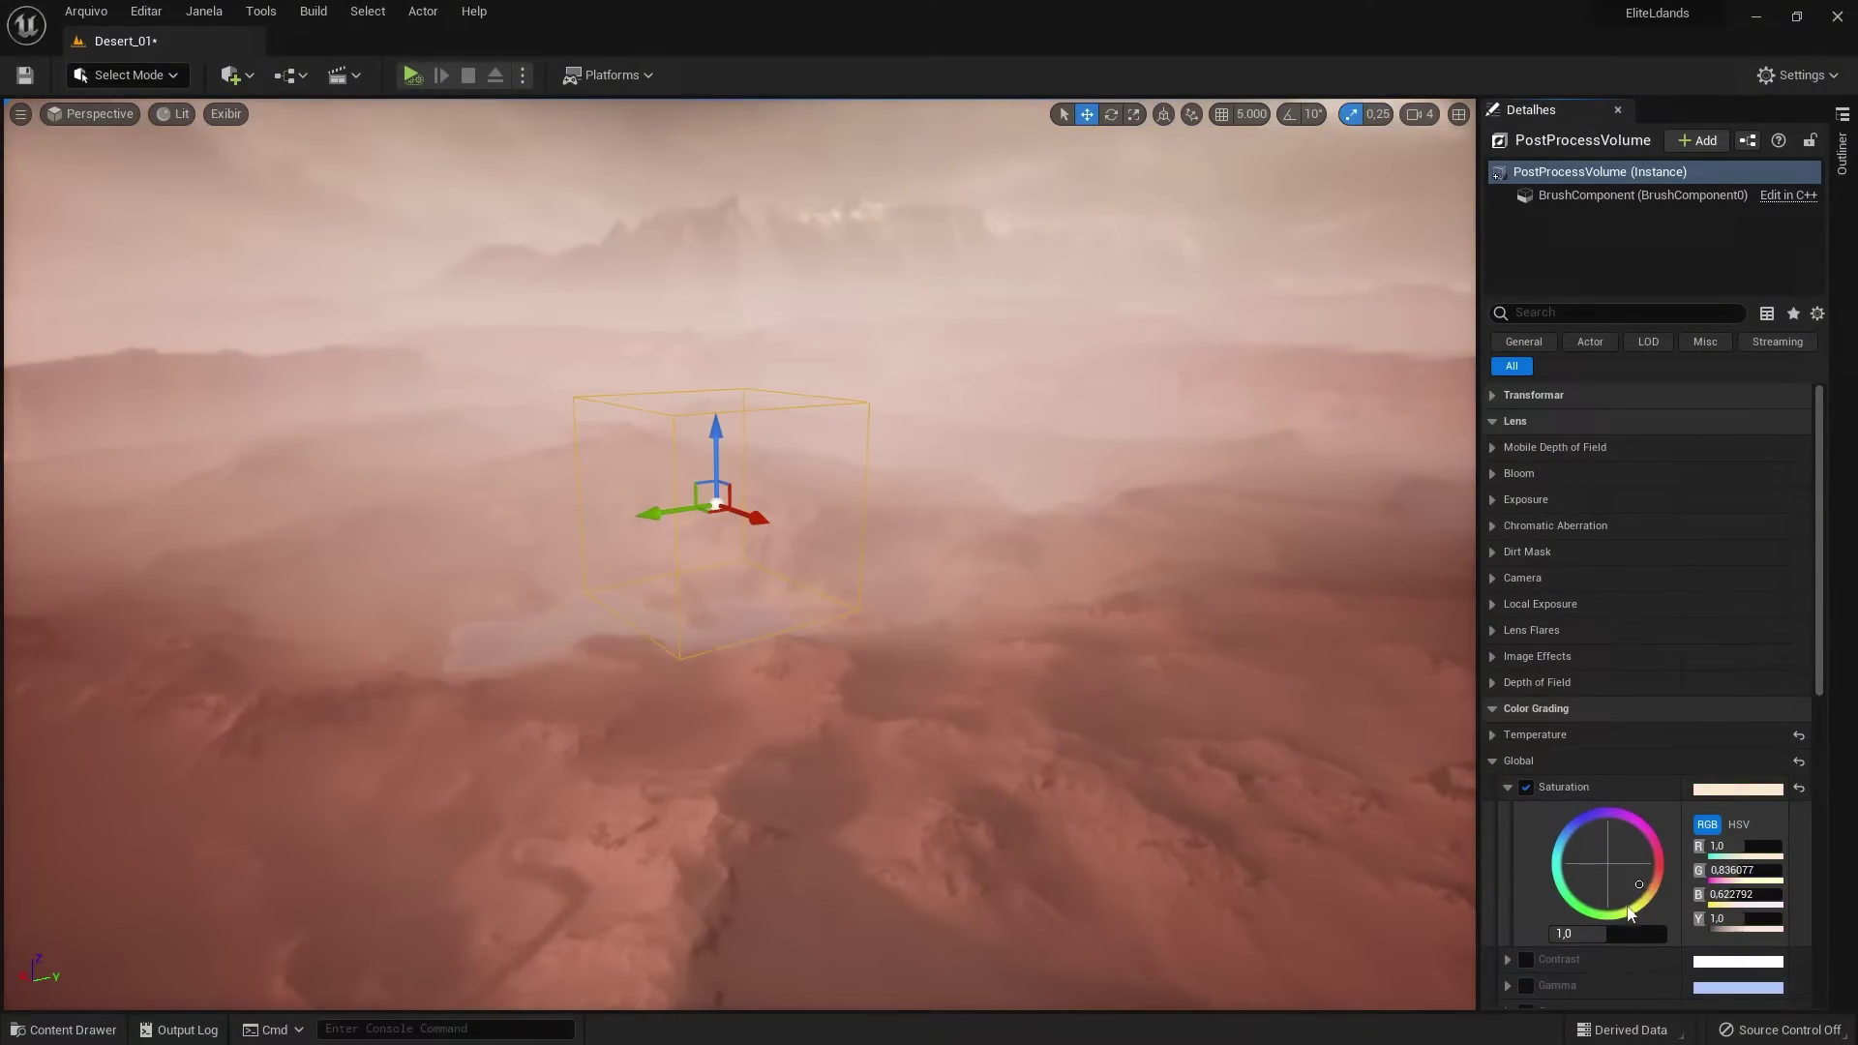
left_click_drag(1819, 667, 1822, 840)
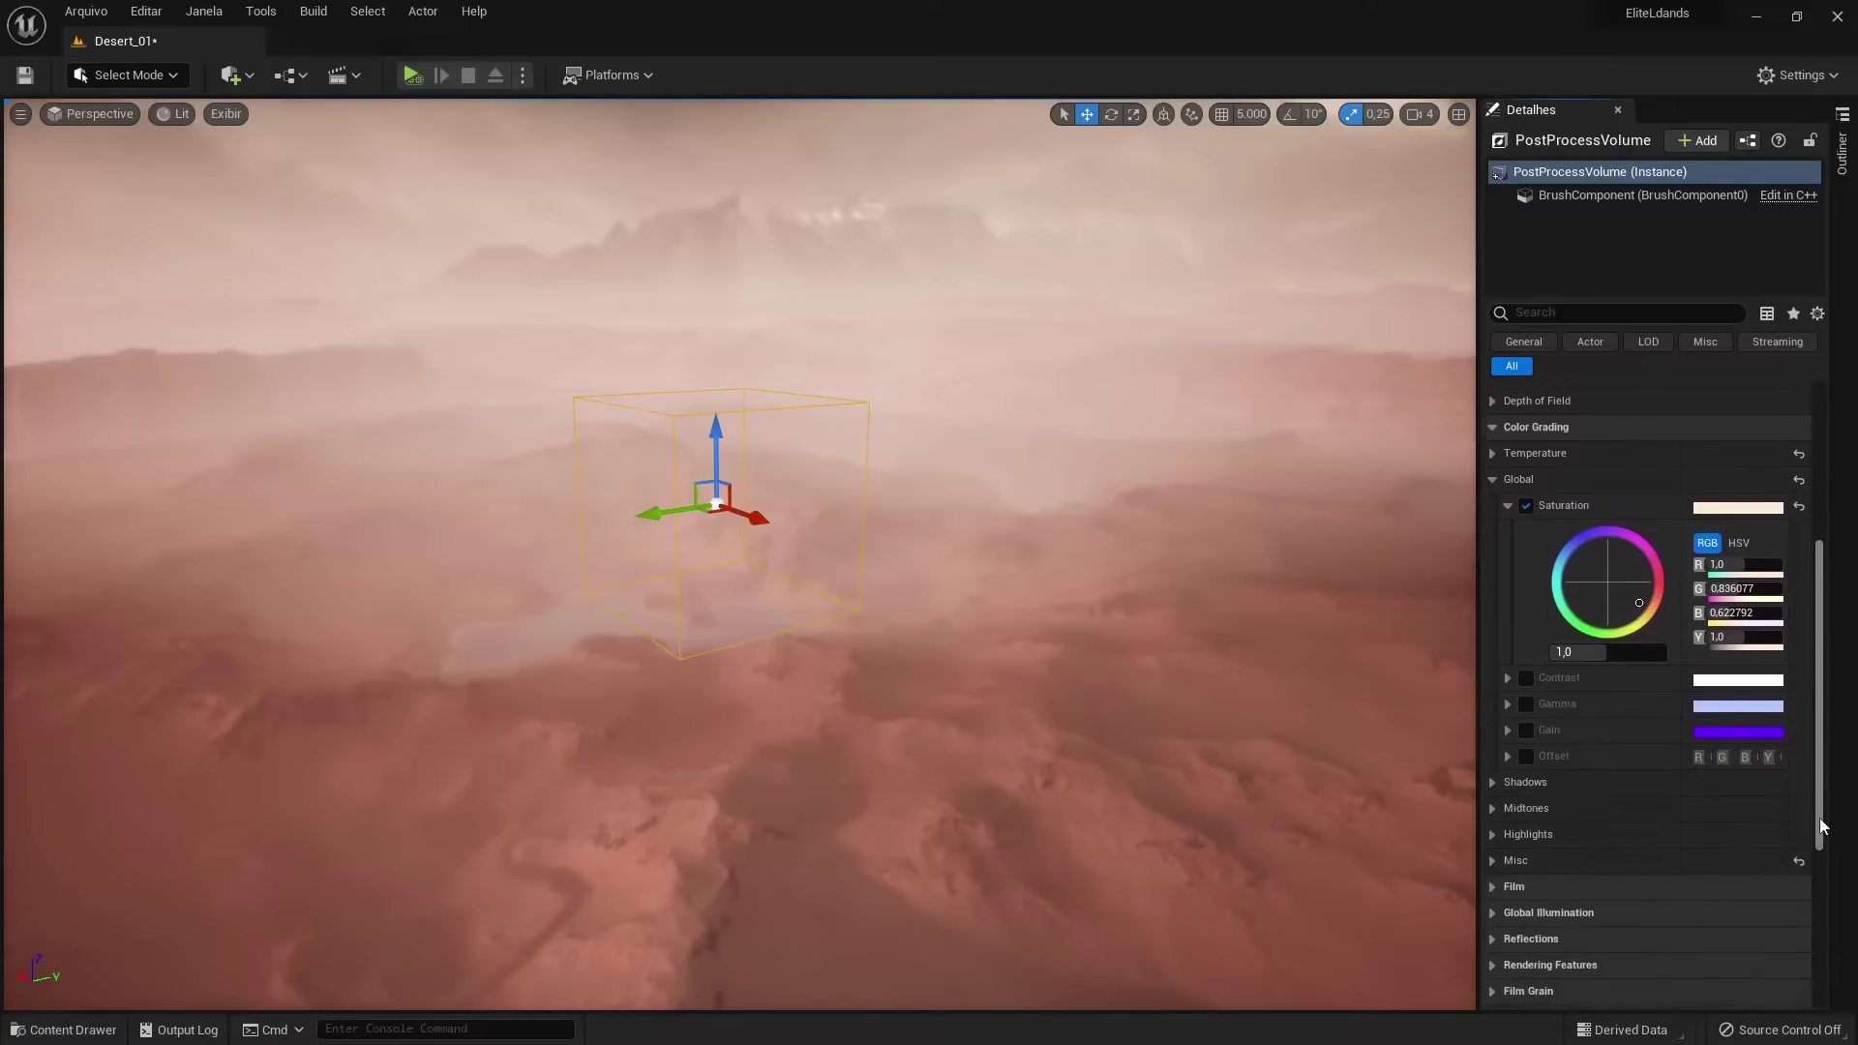
Enable global Contrast tinted toward pink and turn on the Gamma override
left_click(1508, 672)
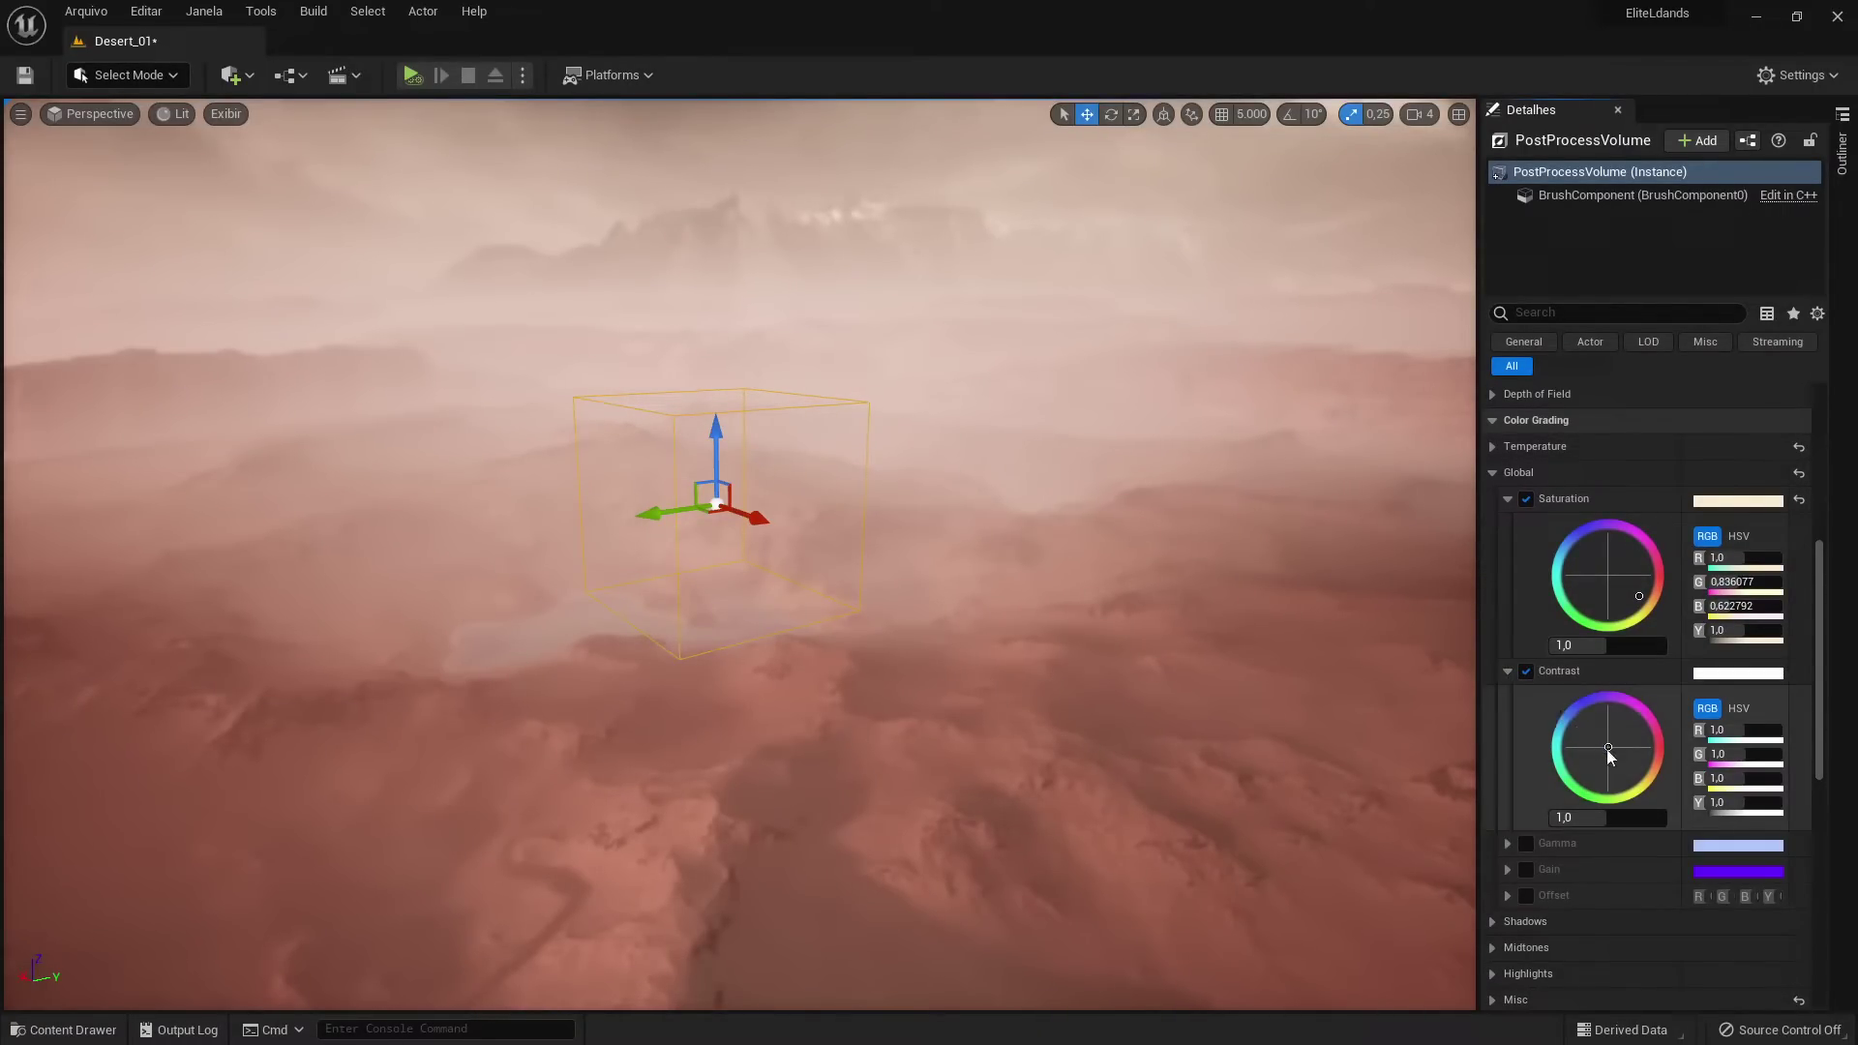
mouse_move(1606, 749)
left_mouse_down()
mouse_move(1647, 774)
mouse_move(1597, 726)
mouse_move(1642, 751)
left_mouse_up()
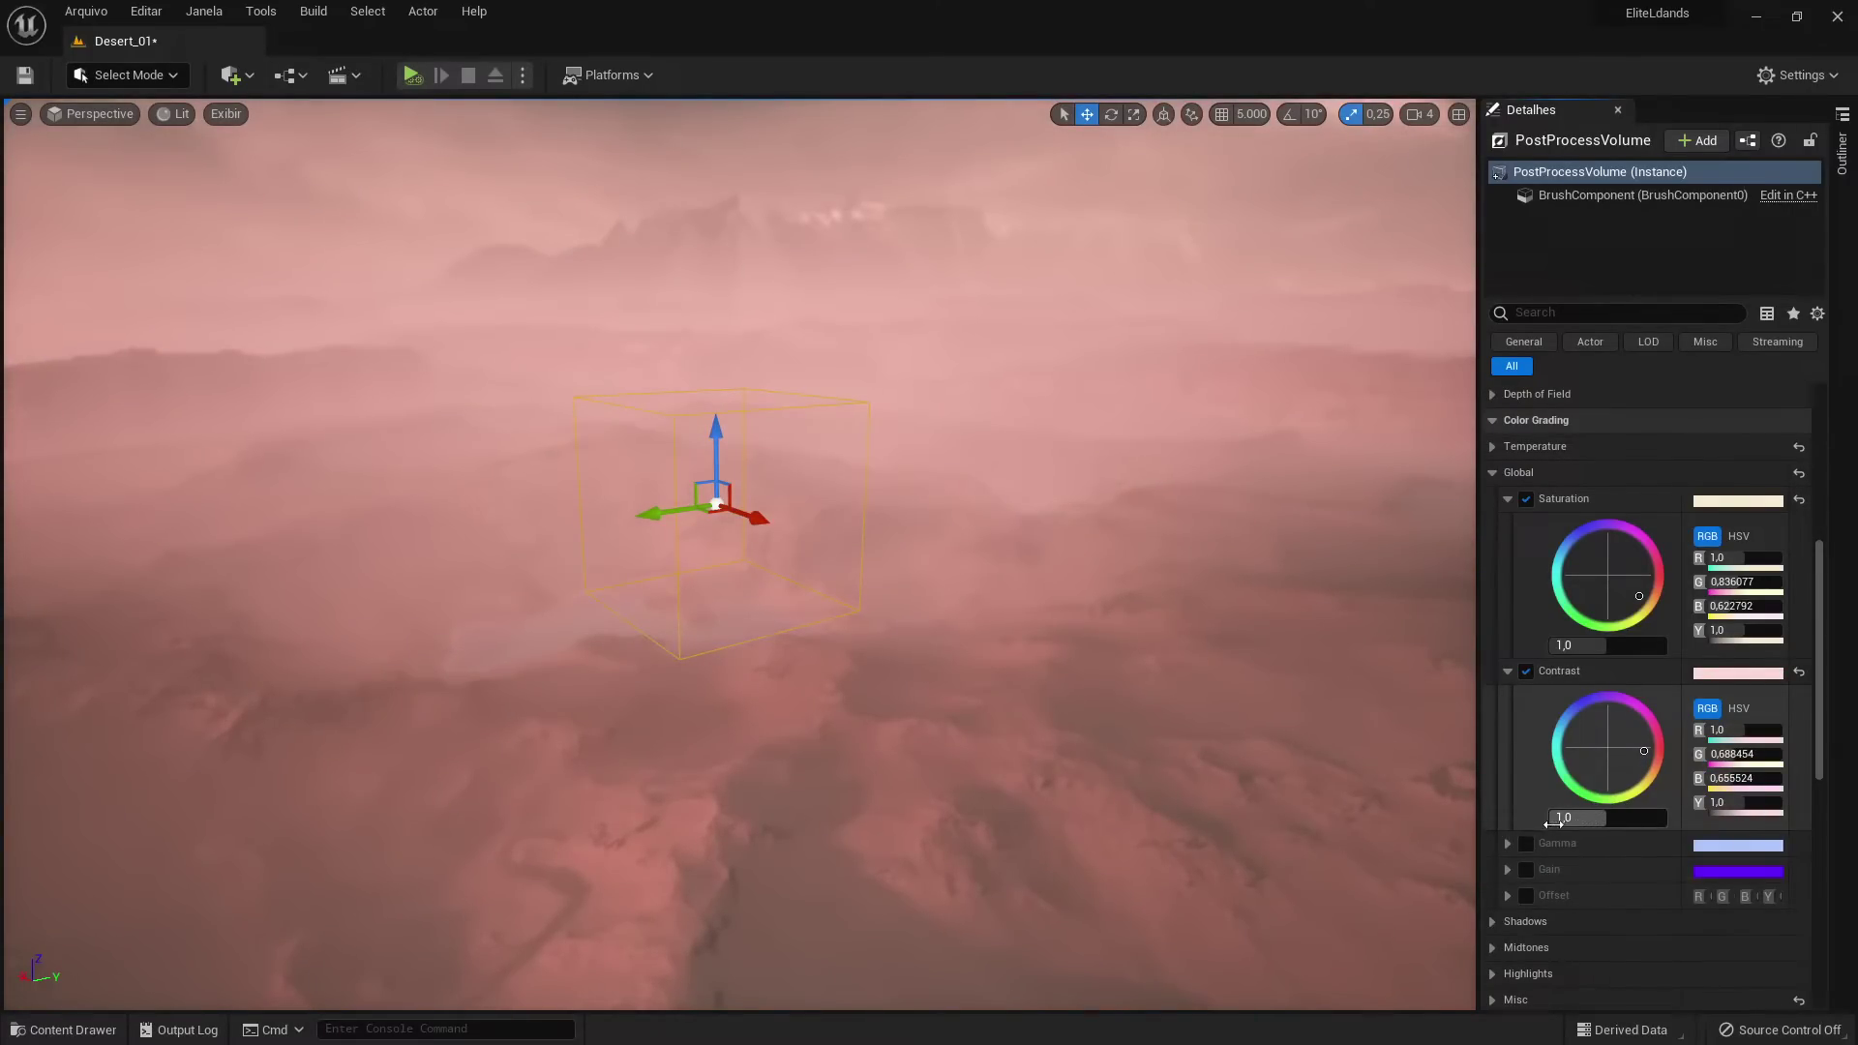
left_click(1526, 842)
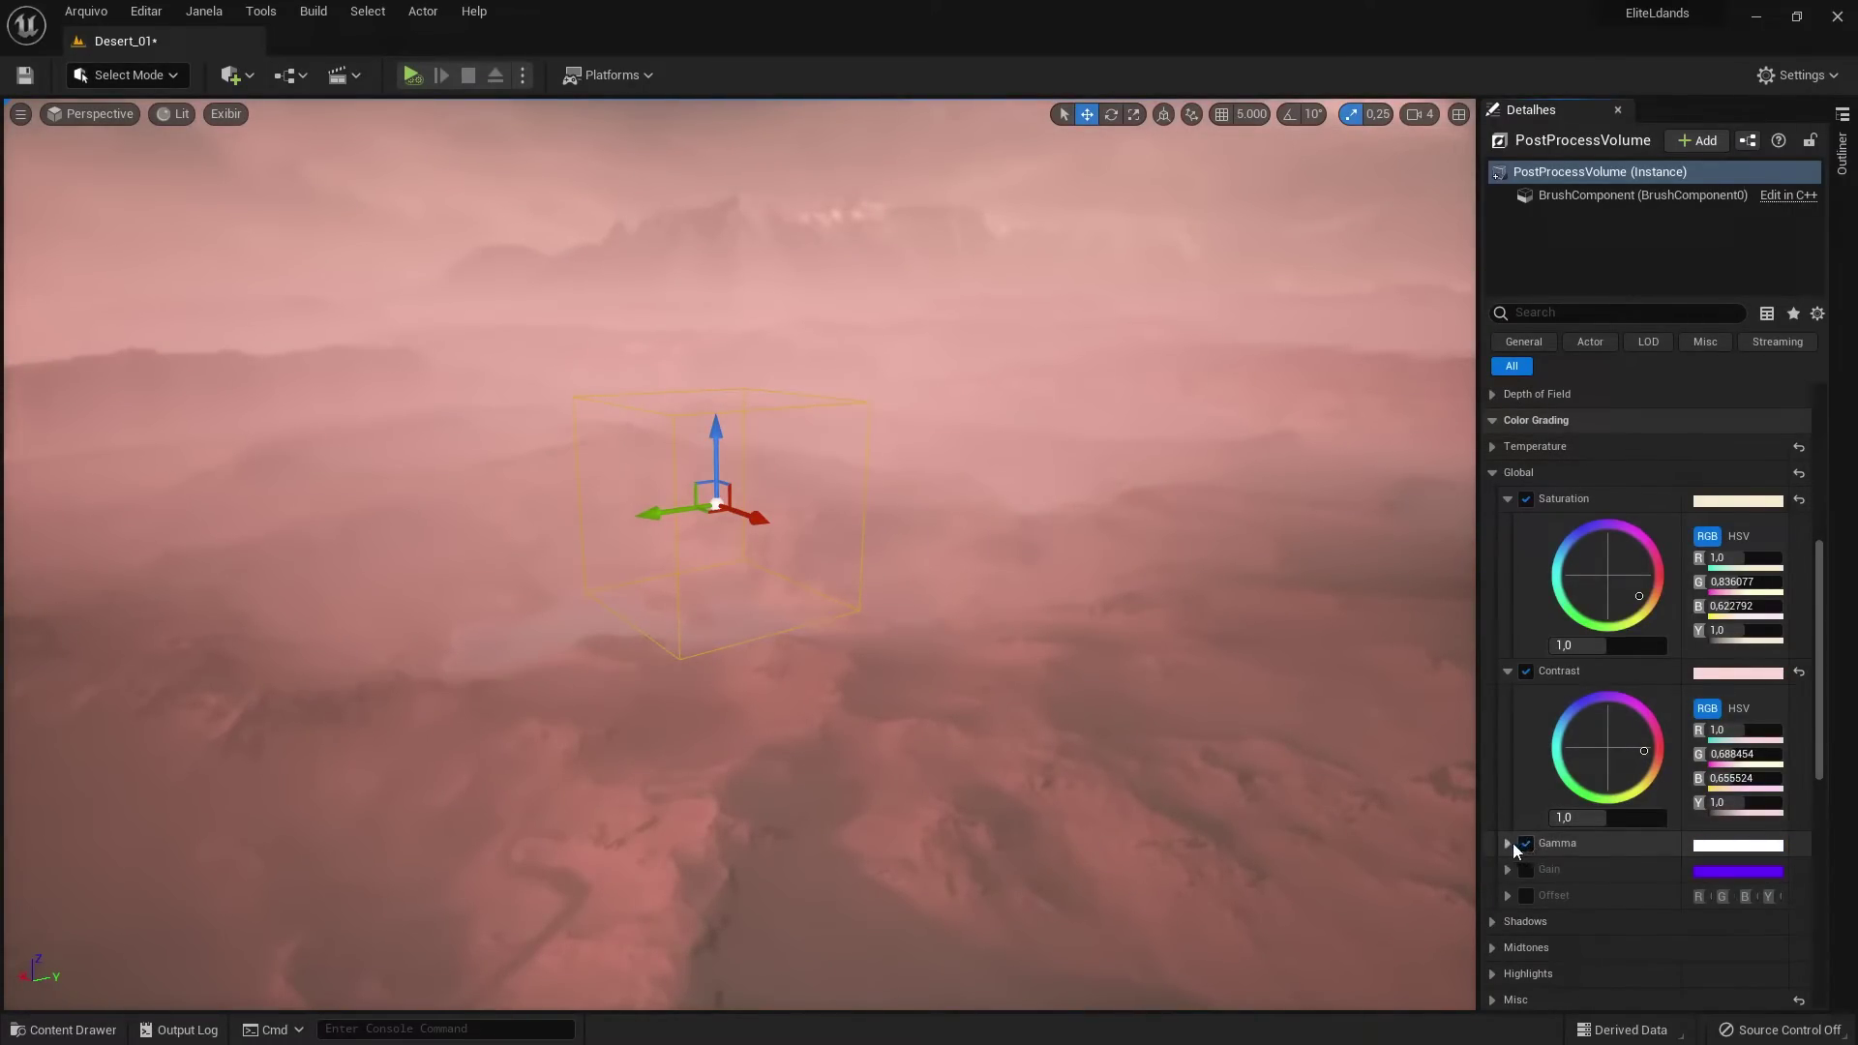
Tint the global Gamma colour wheel toward blue
left_click(1510, 844)
mouse_move(1608, 919)
left_mouse_down()
mouse_move(1578, 890)
mouse_move(1624, 931)
mouse_move(1573, 921)
mouse_move(1641, 917)
mouse_move(1603, 947)
mouse_move(1593, 904)
left_mouse_up()
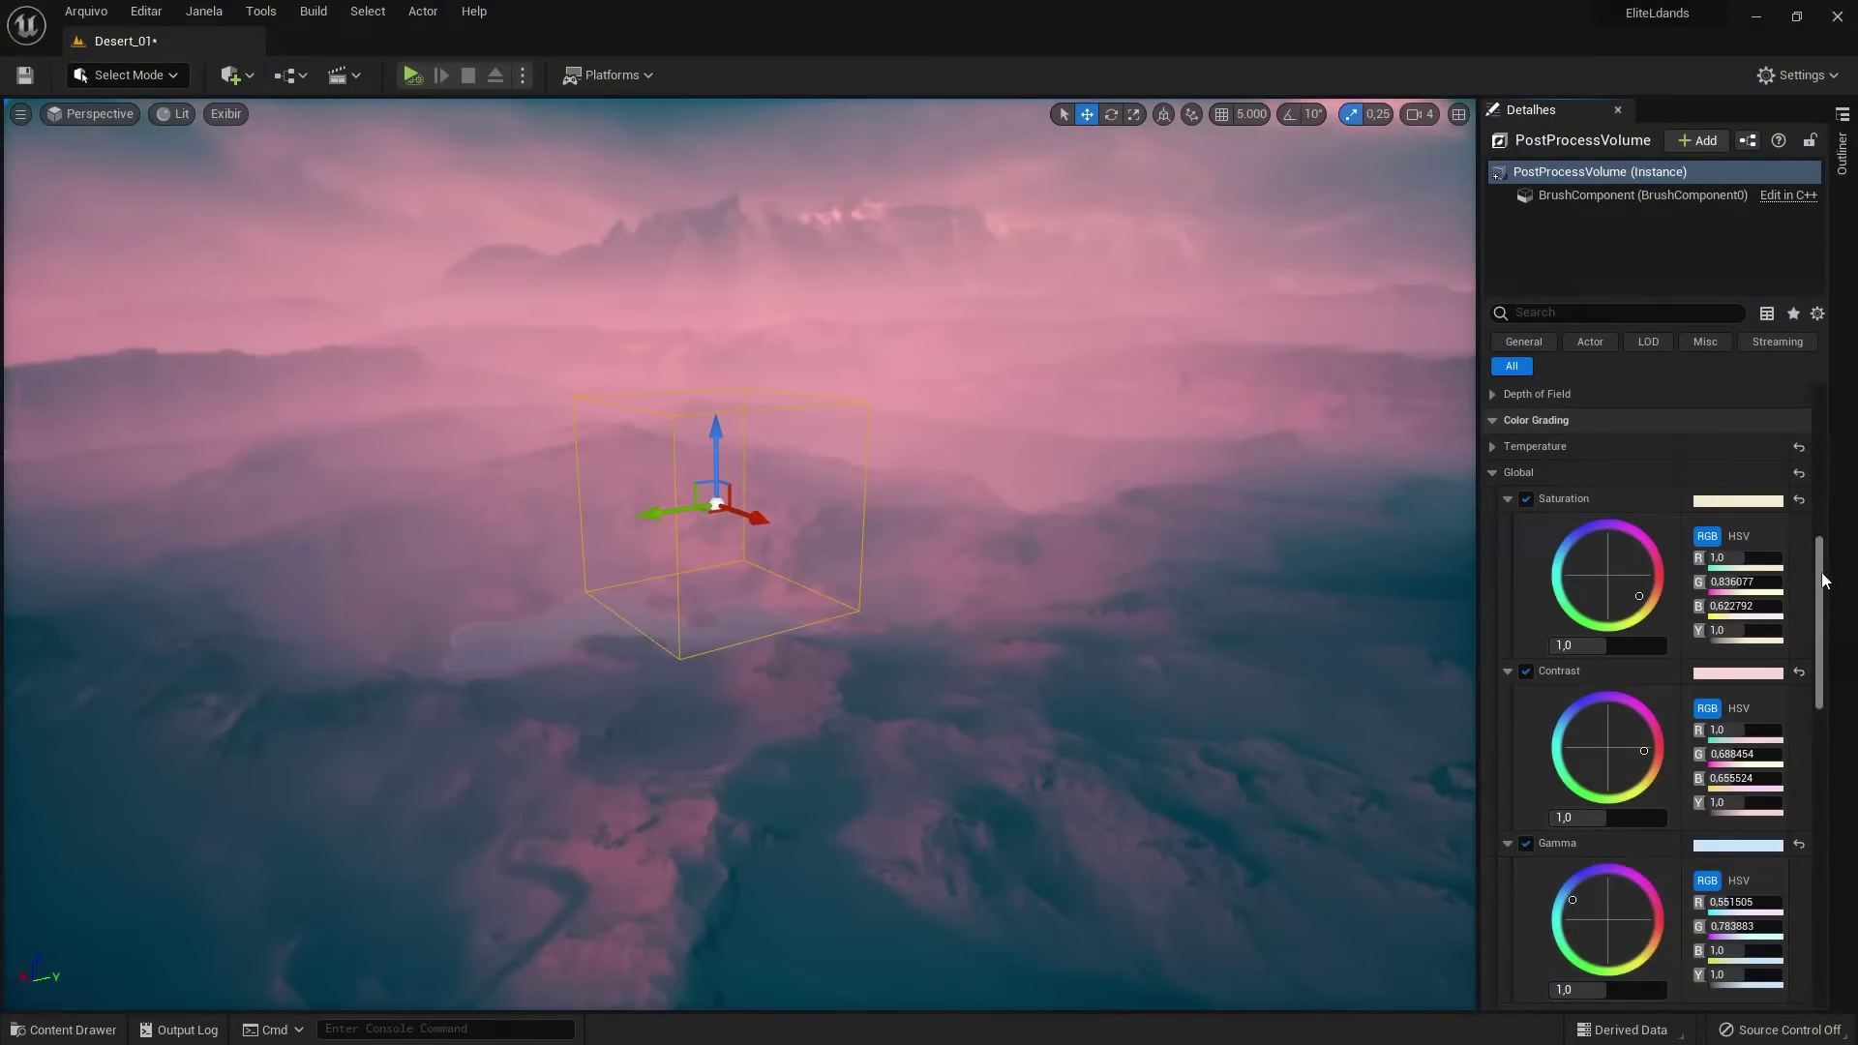
left_click_drag(1819, 580, 1817, 717)
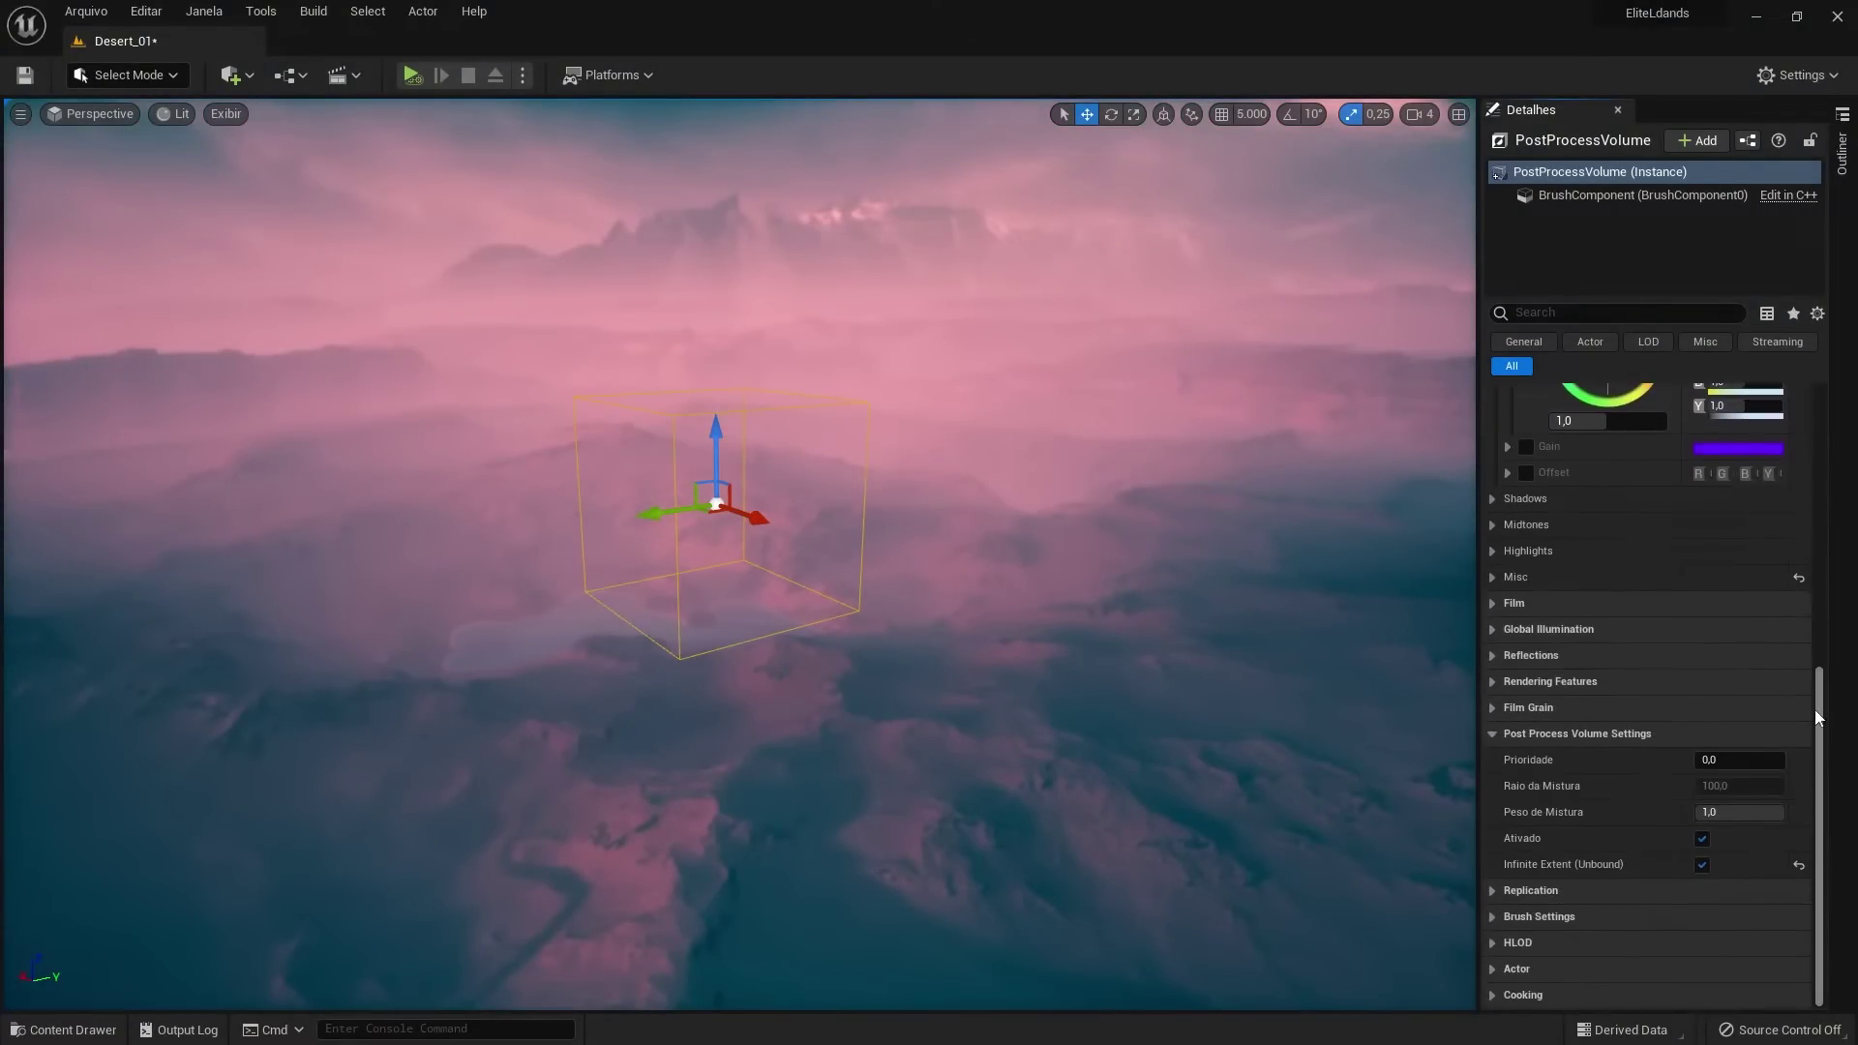
Toggle the volume's Enabled setting off and on to compare, leaving it enabled
left_click(1702, 839)
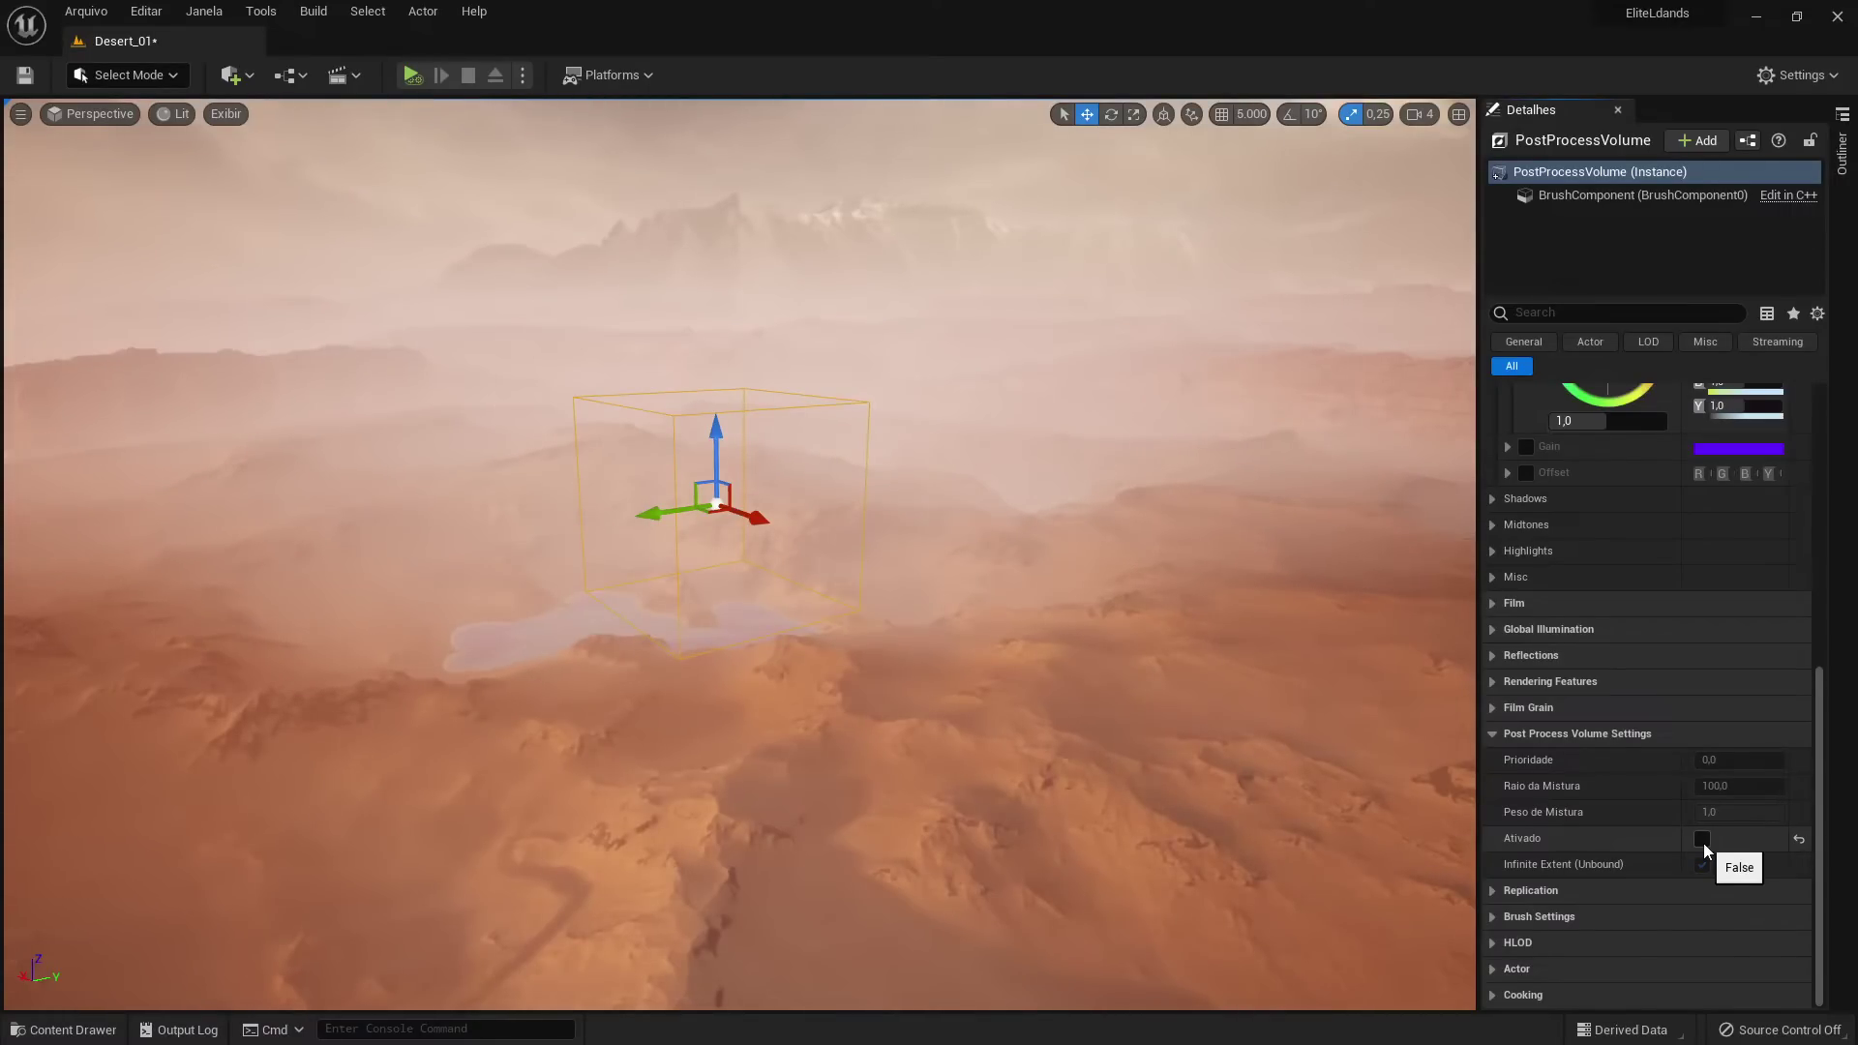
left_click(1703, 839)
left_click(1702, 839)
left_click(1702, 839)
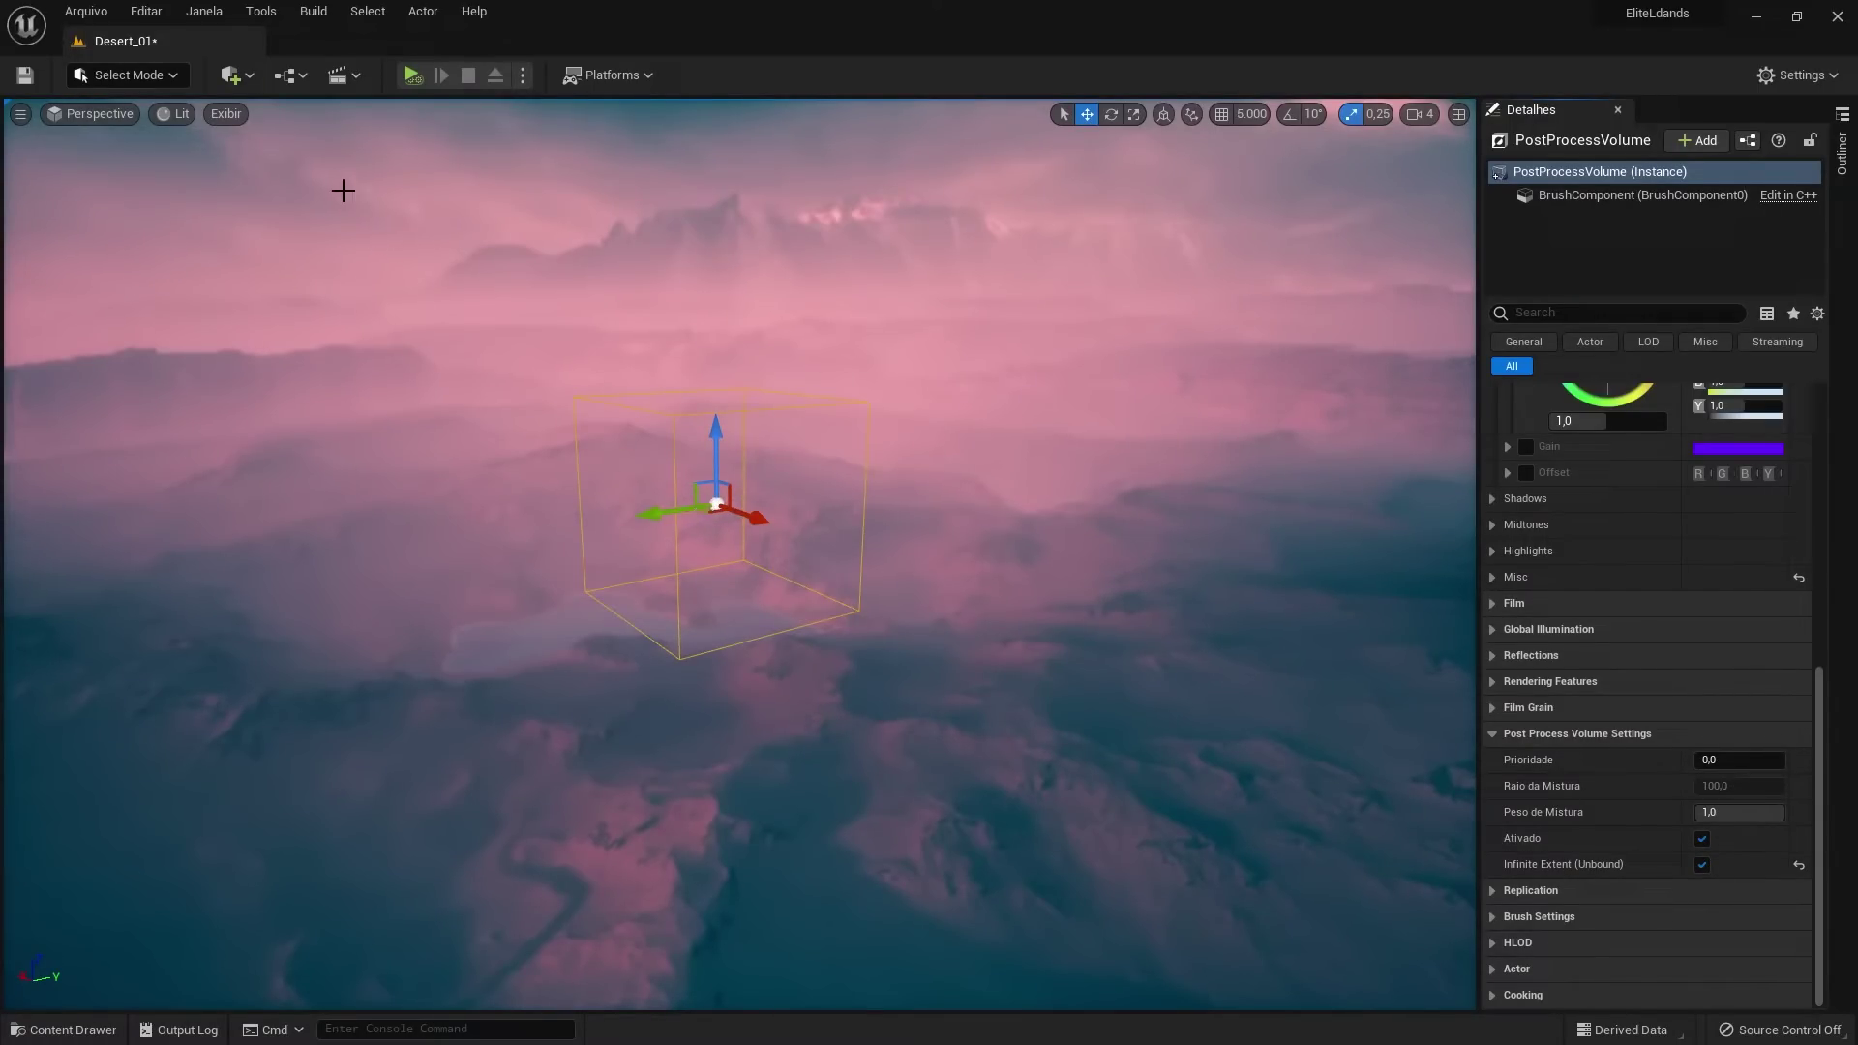
left_click(291, 78)
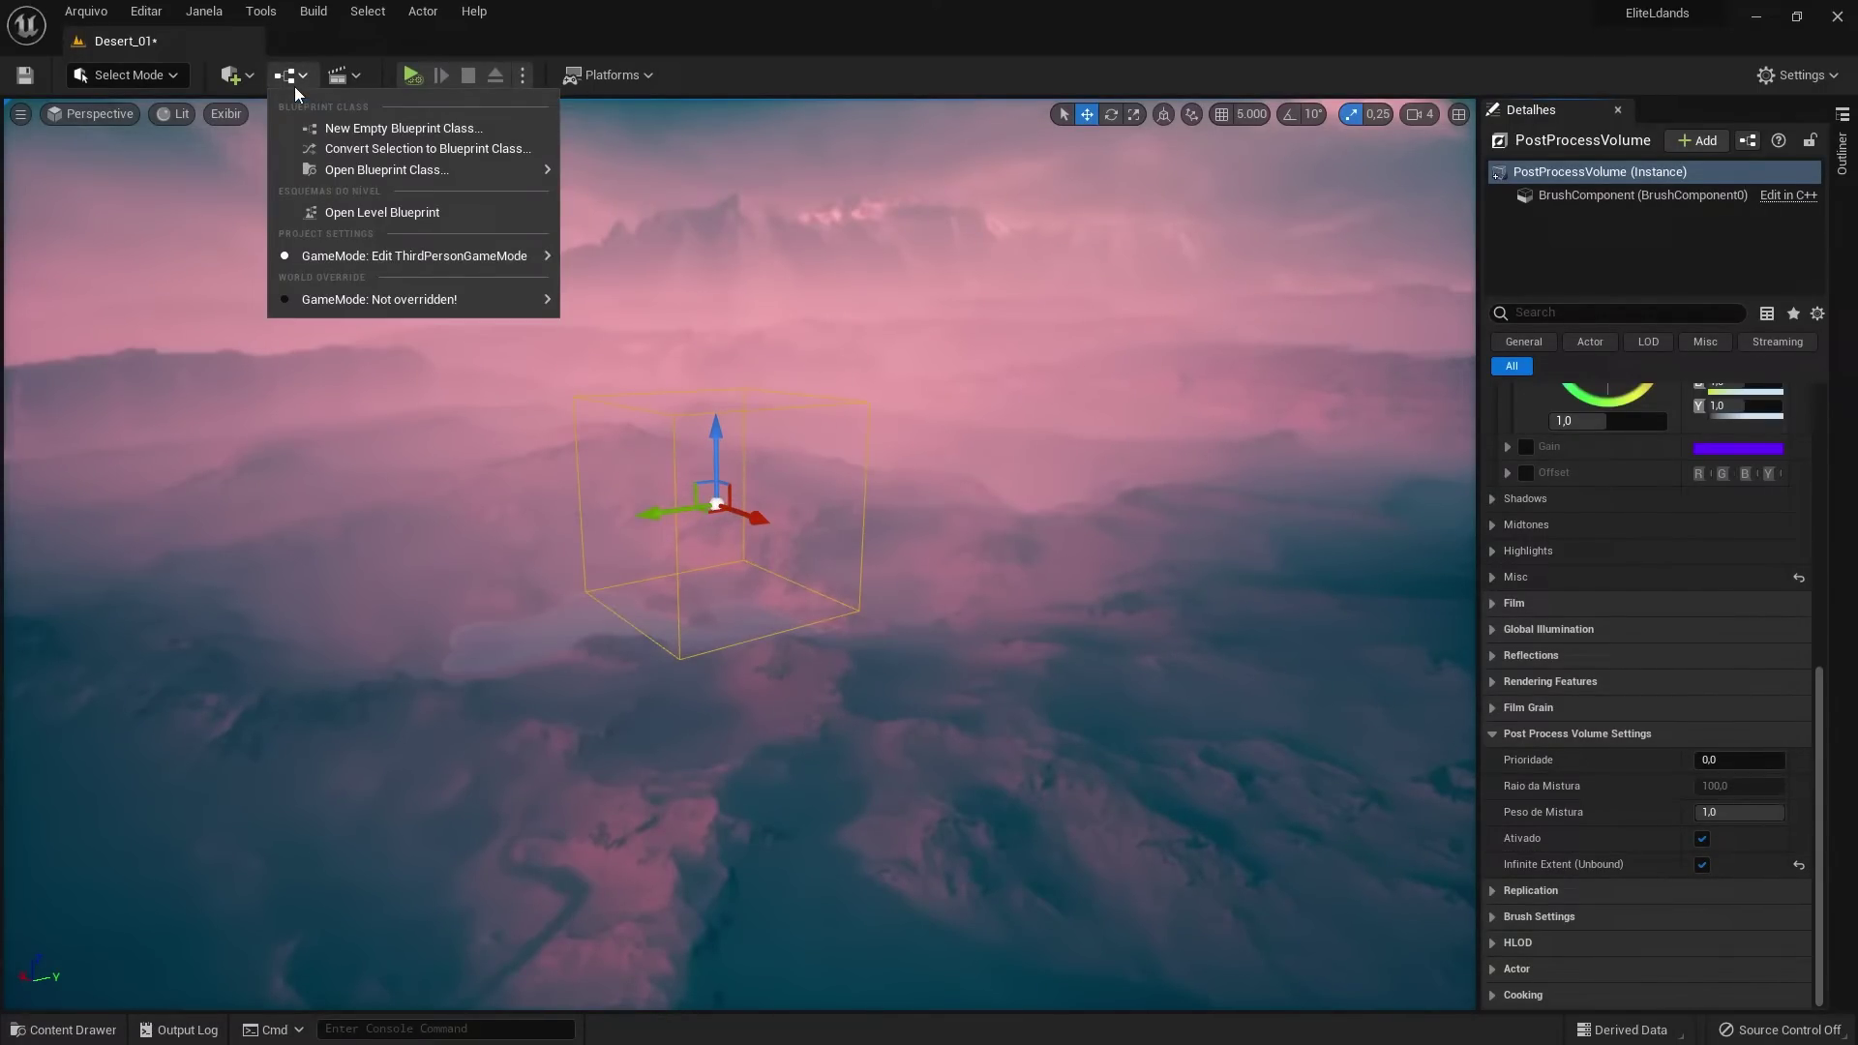
Open the Level Blueprint and add a PostProcessVolume reference node to the Event Graph
left_click(453, 213)
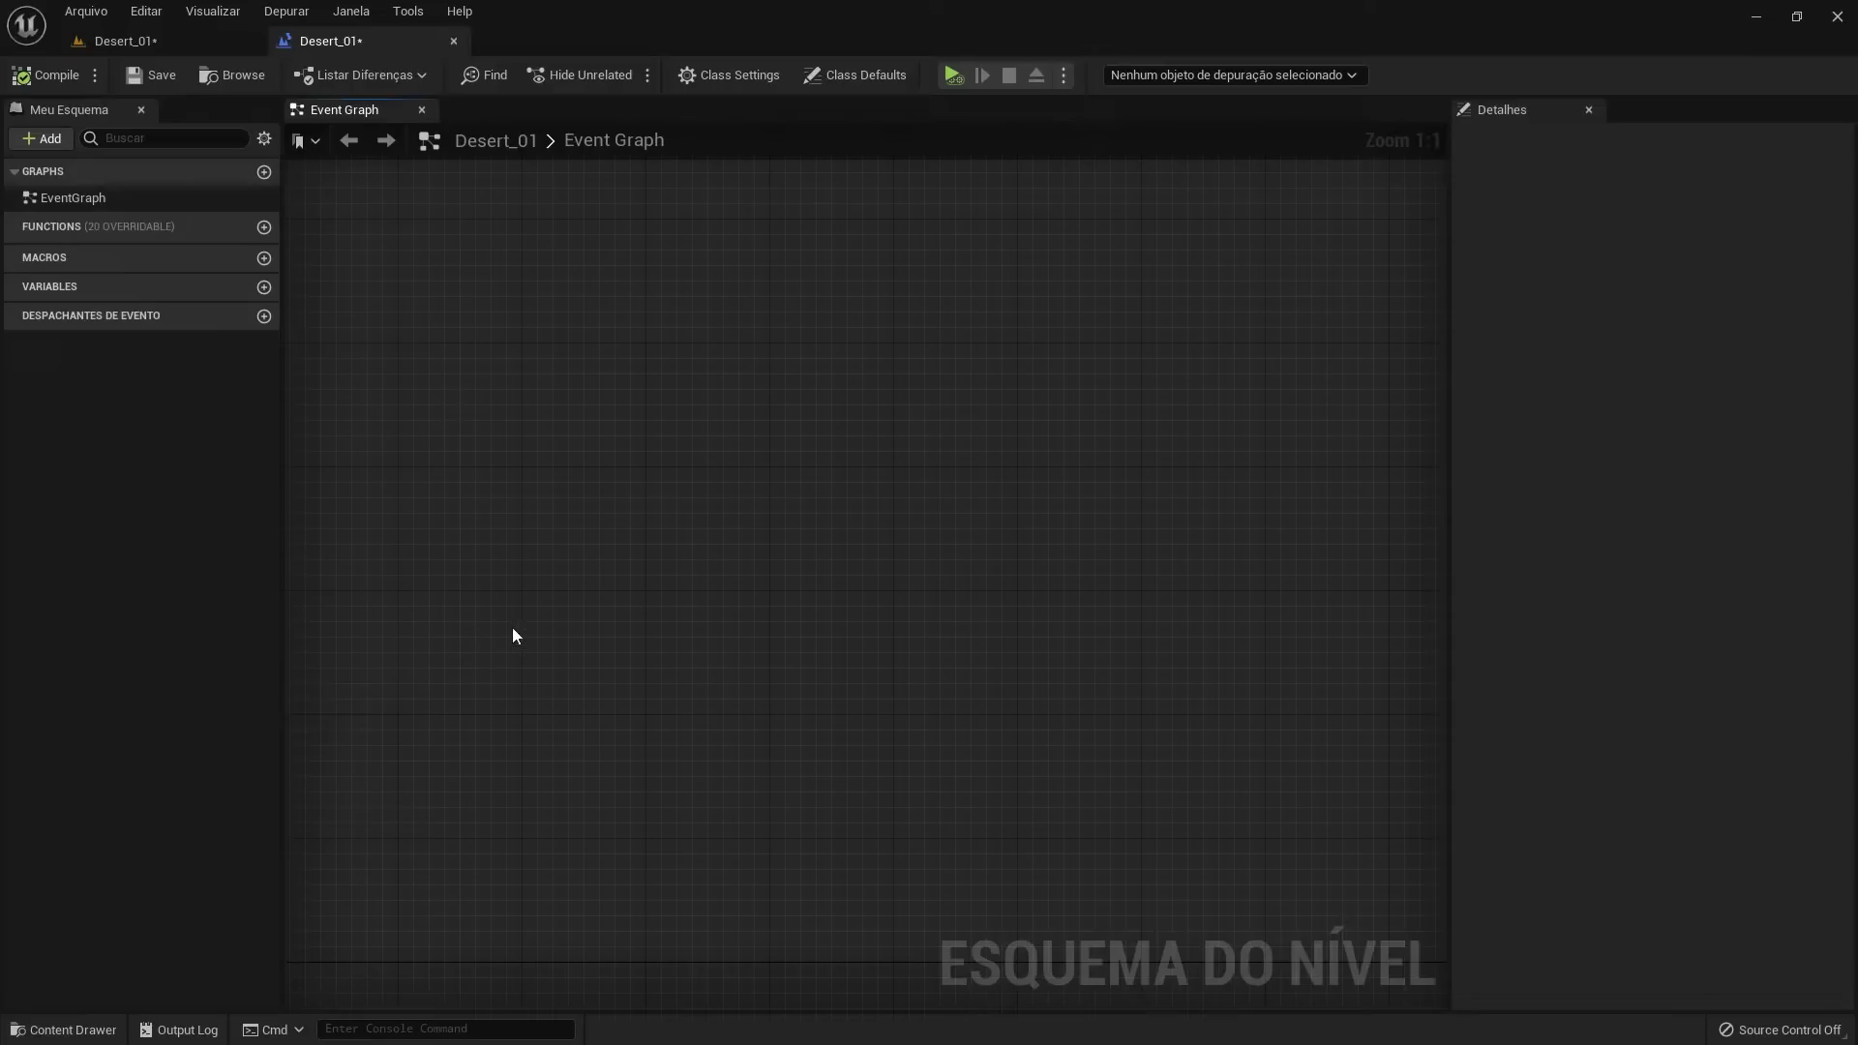
right_click(567, 648)
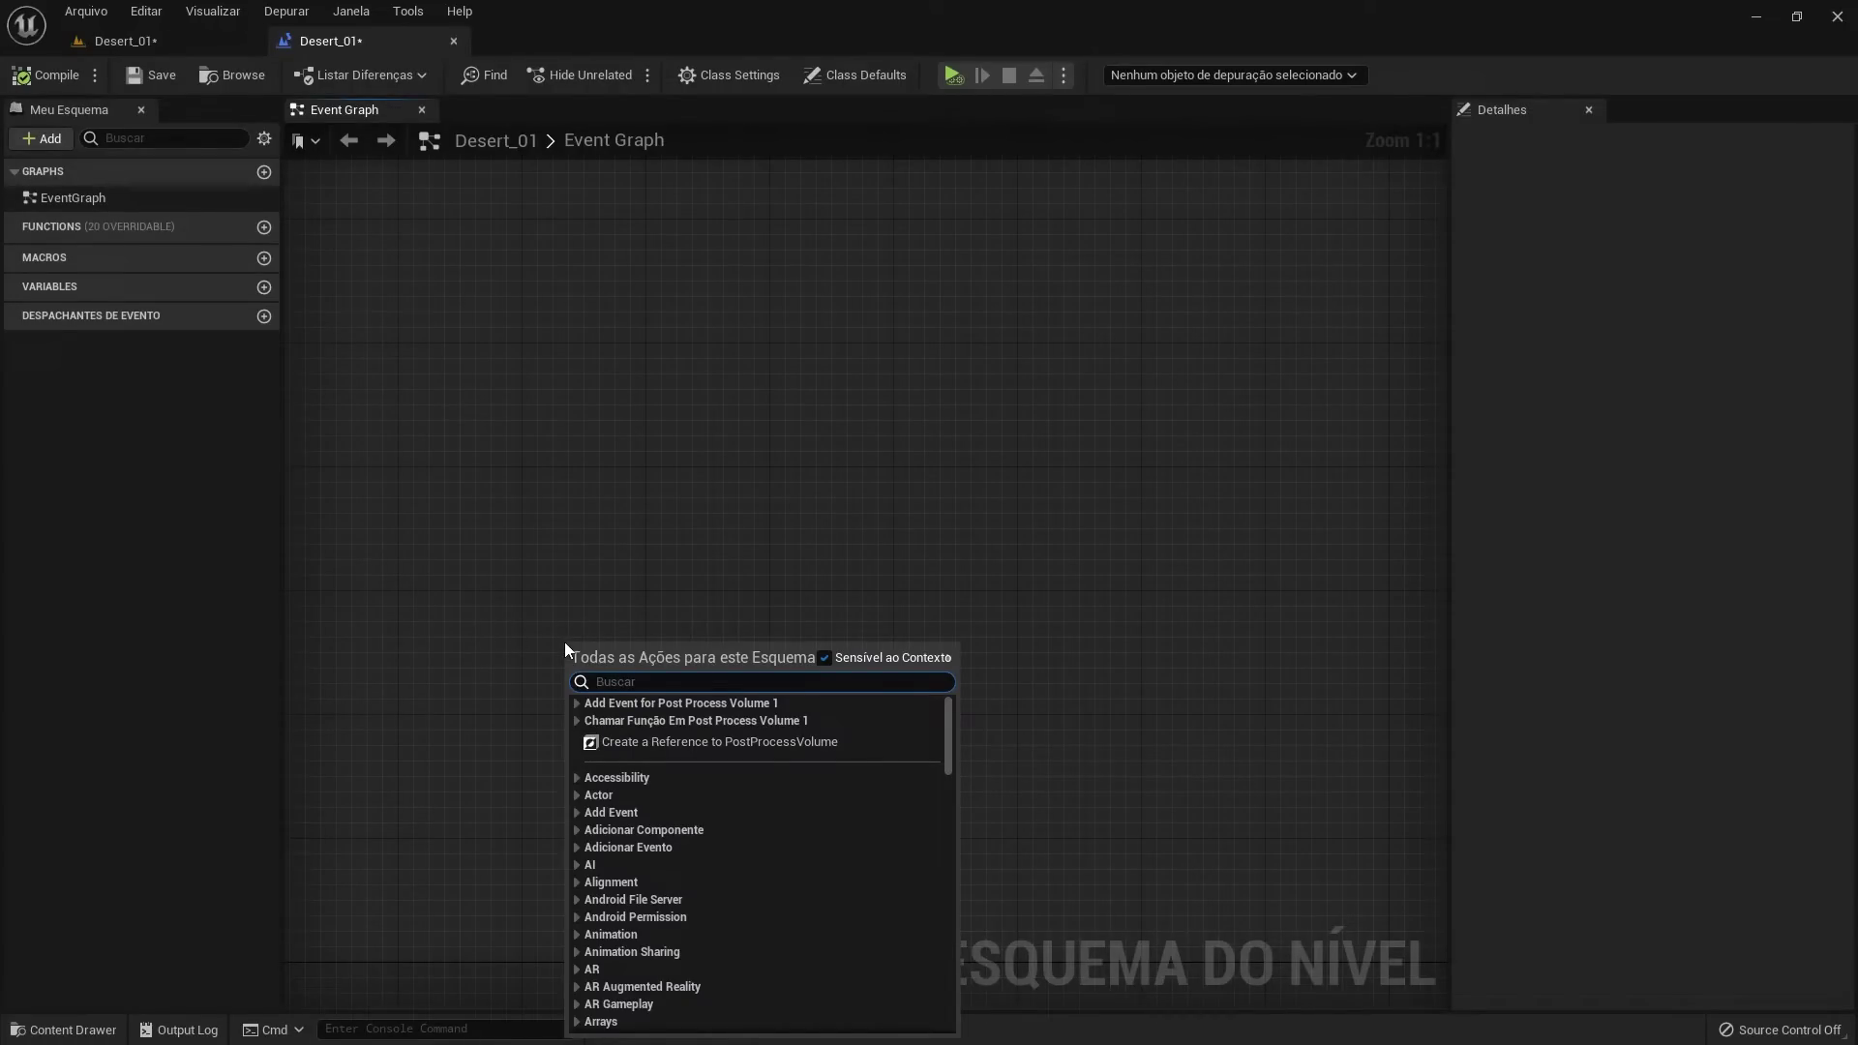
left_click(763, 745)
left_click_drag(722, 655, 839, 601)
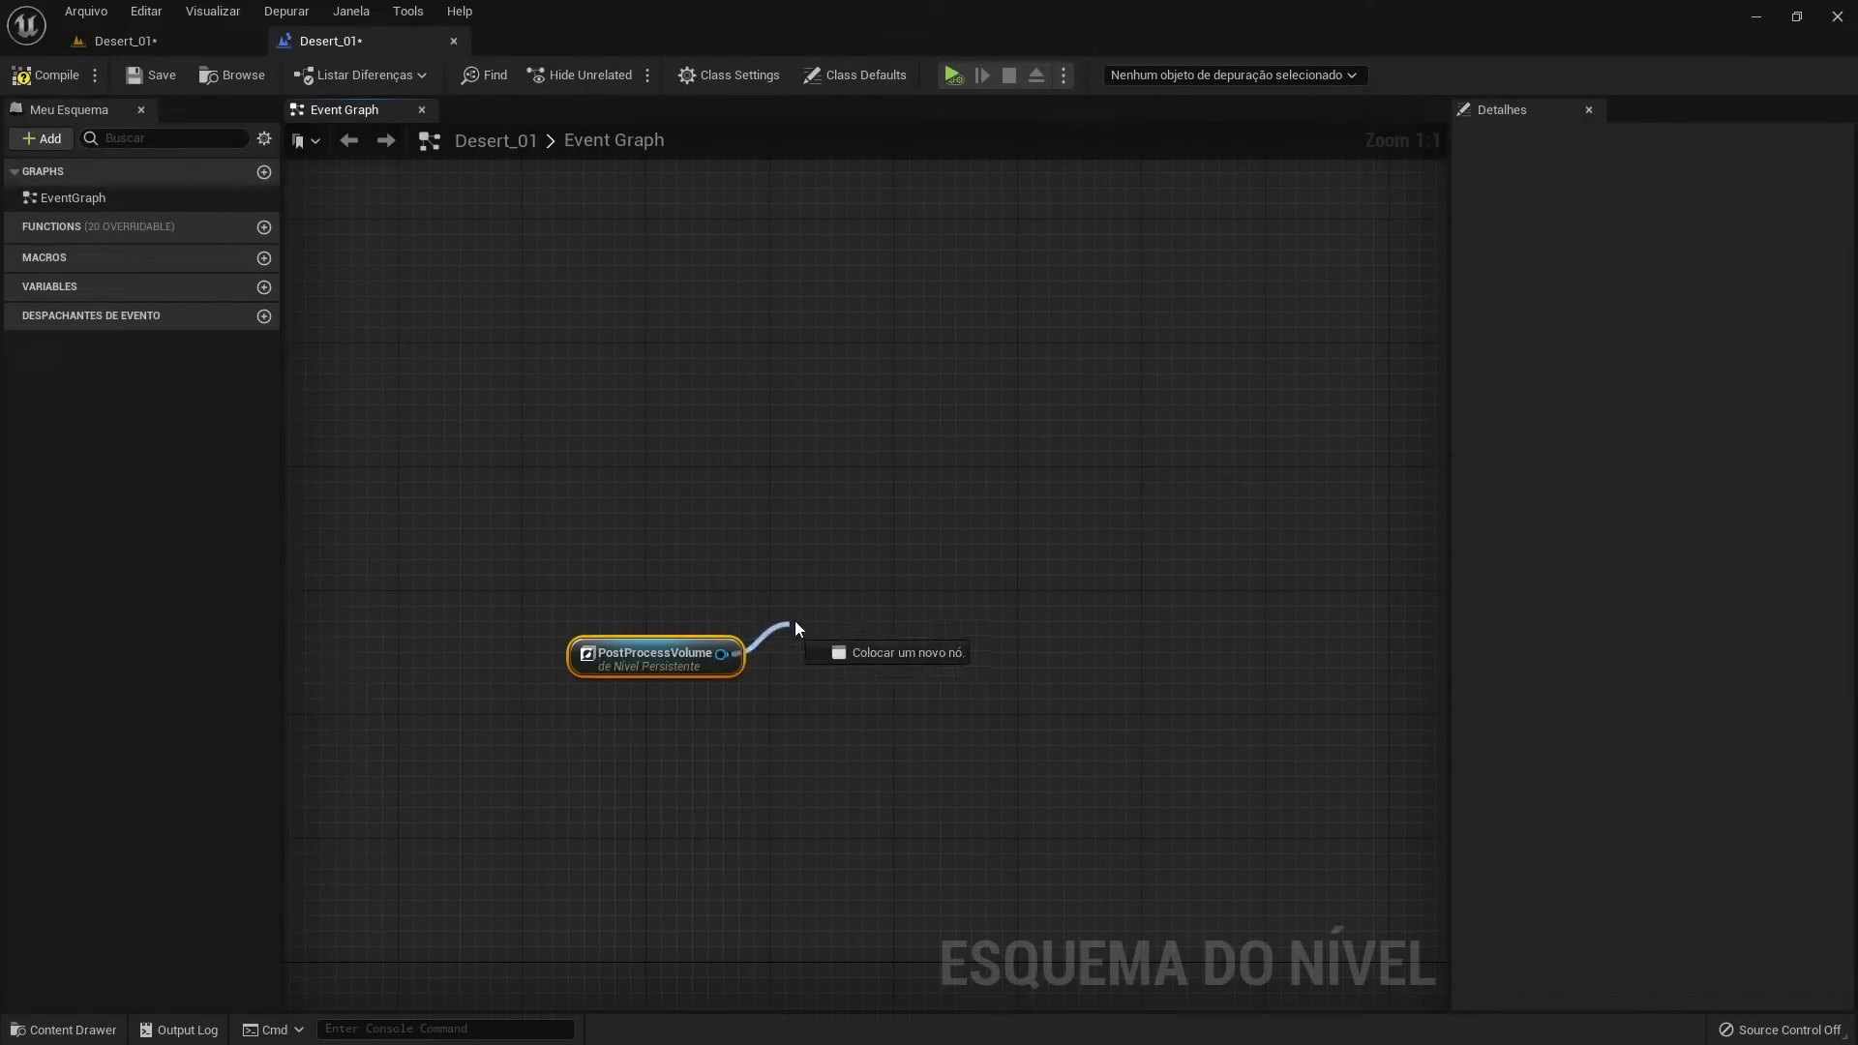
scroll(1206, 716, "down", 3)
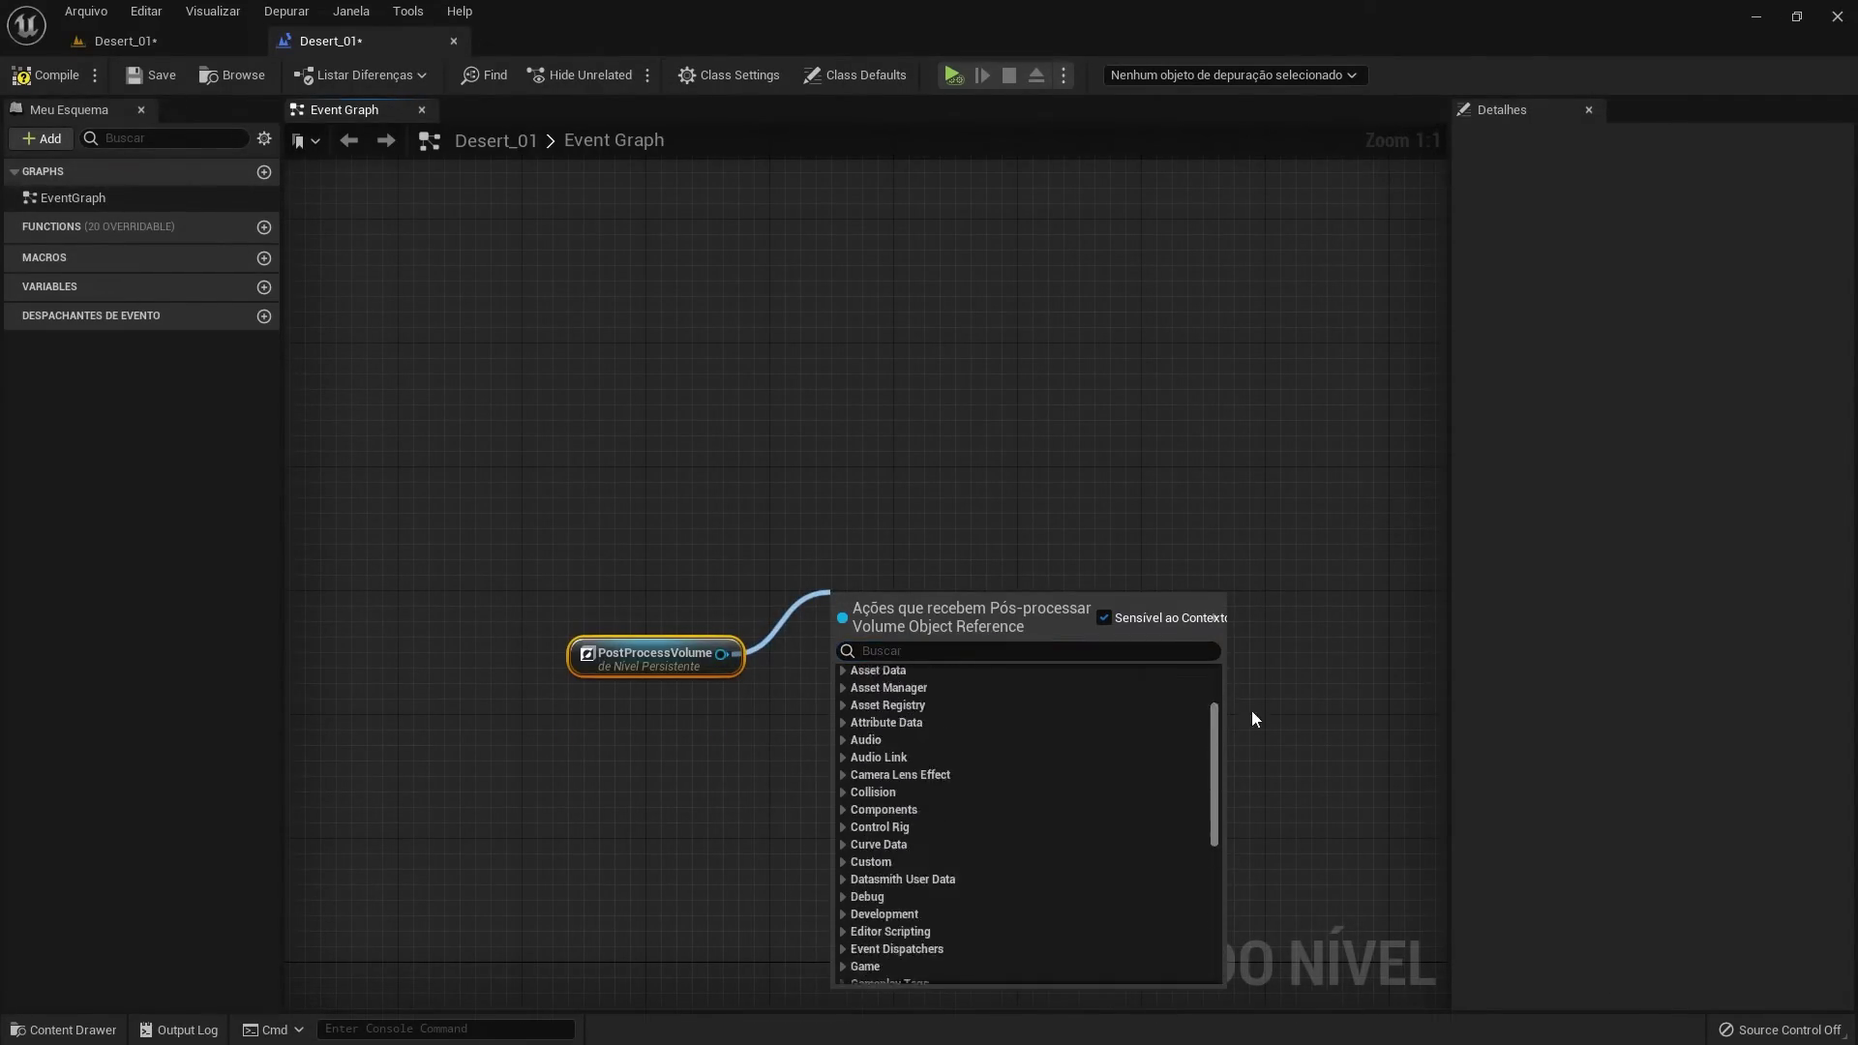
scroll(1252, 710, "up", 3)
left_click(852, 503)
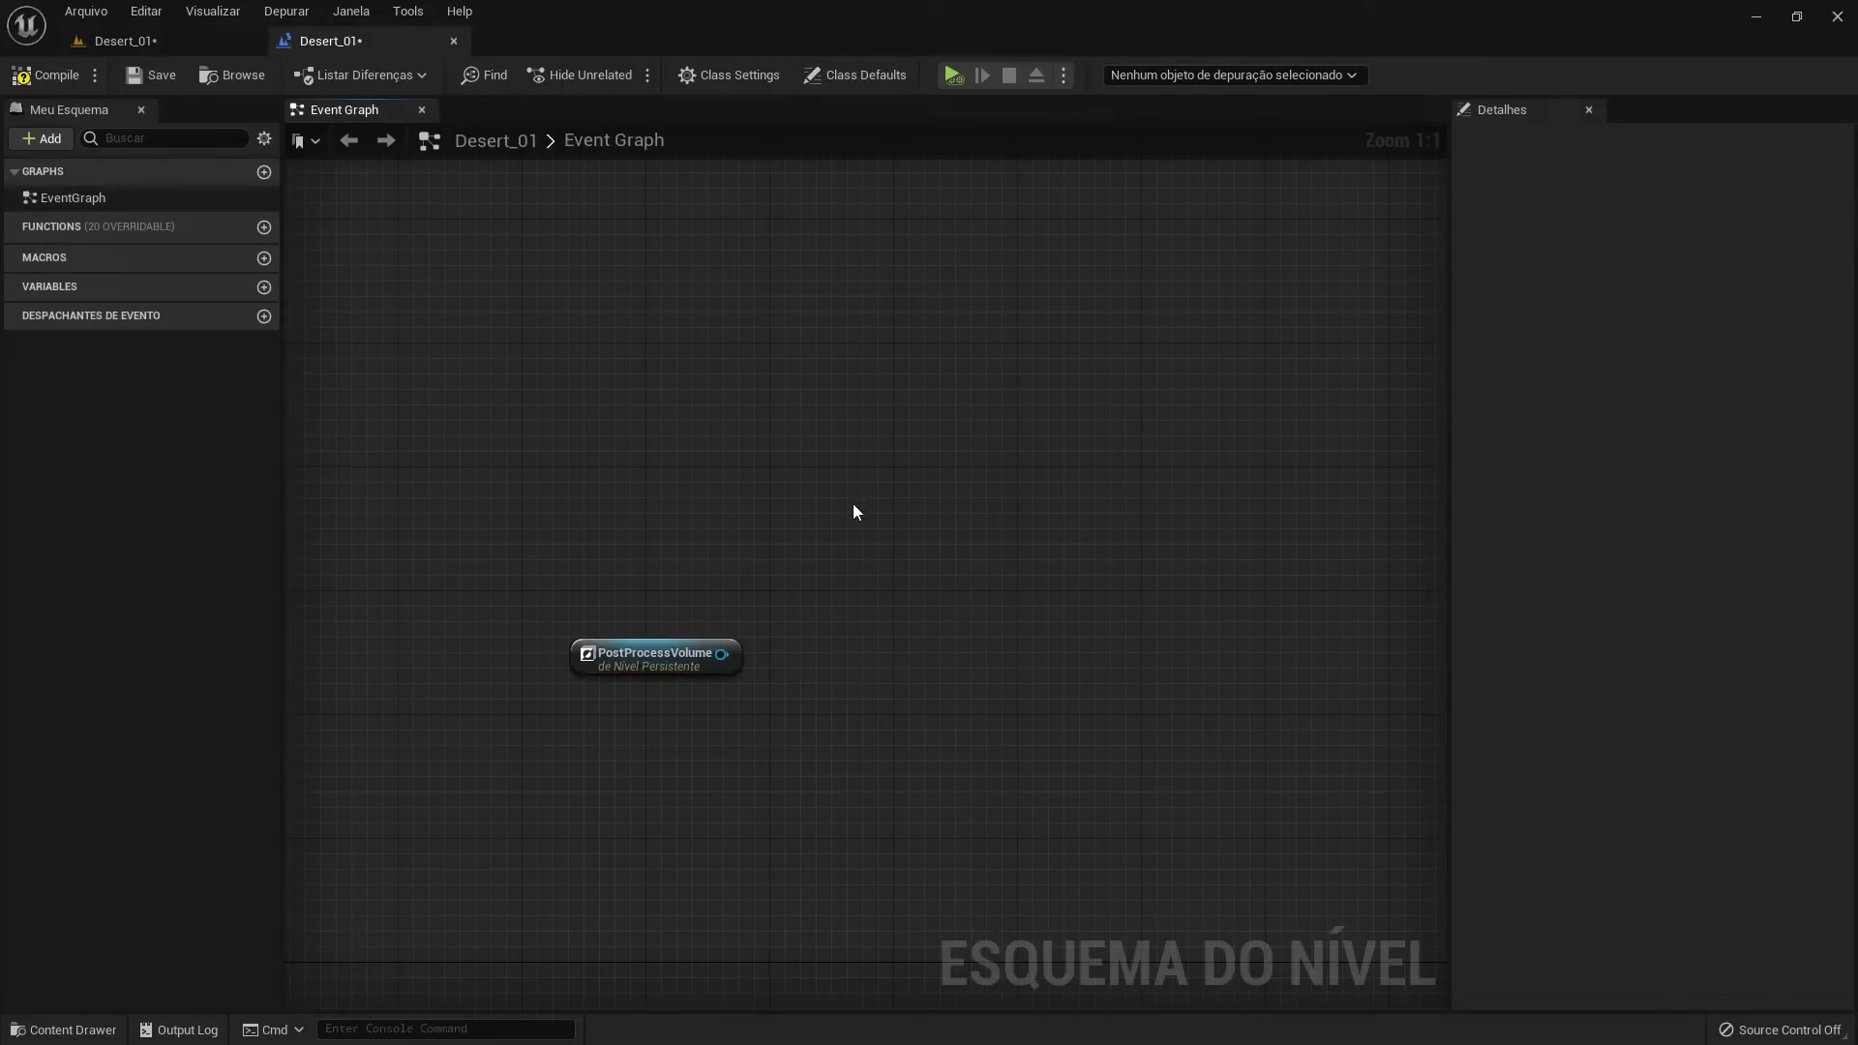
Add a Fazer PostProcessSettings node via search 'fazer post' and pull a wire from the volume reference
right_click(851, 503)
type("fazer pos")
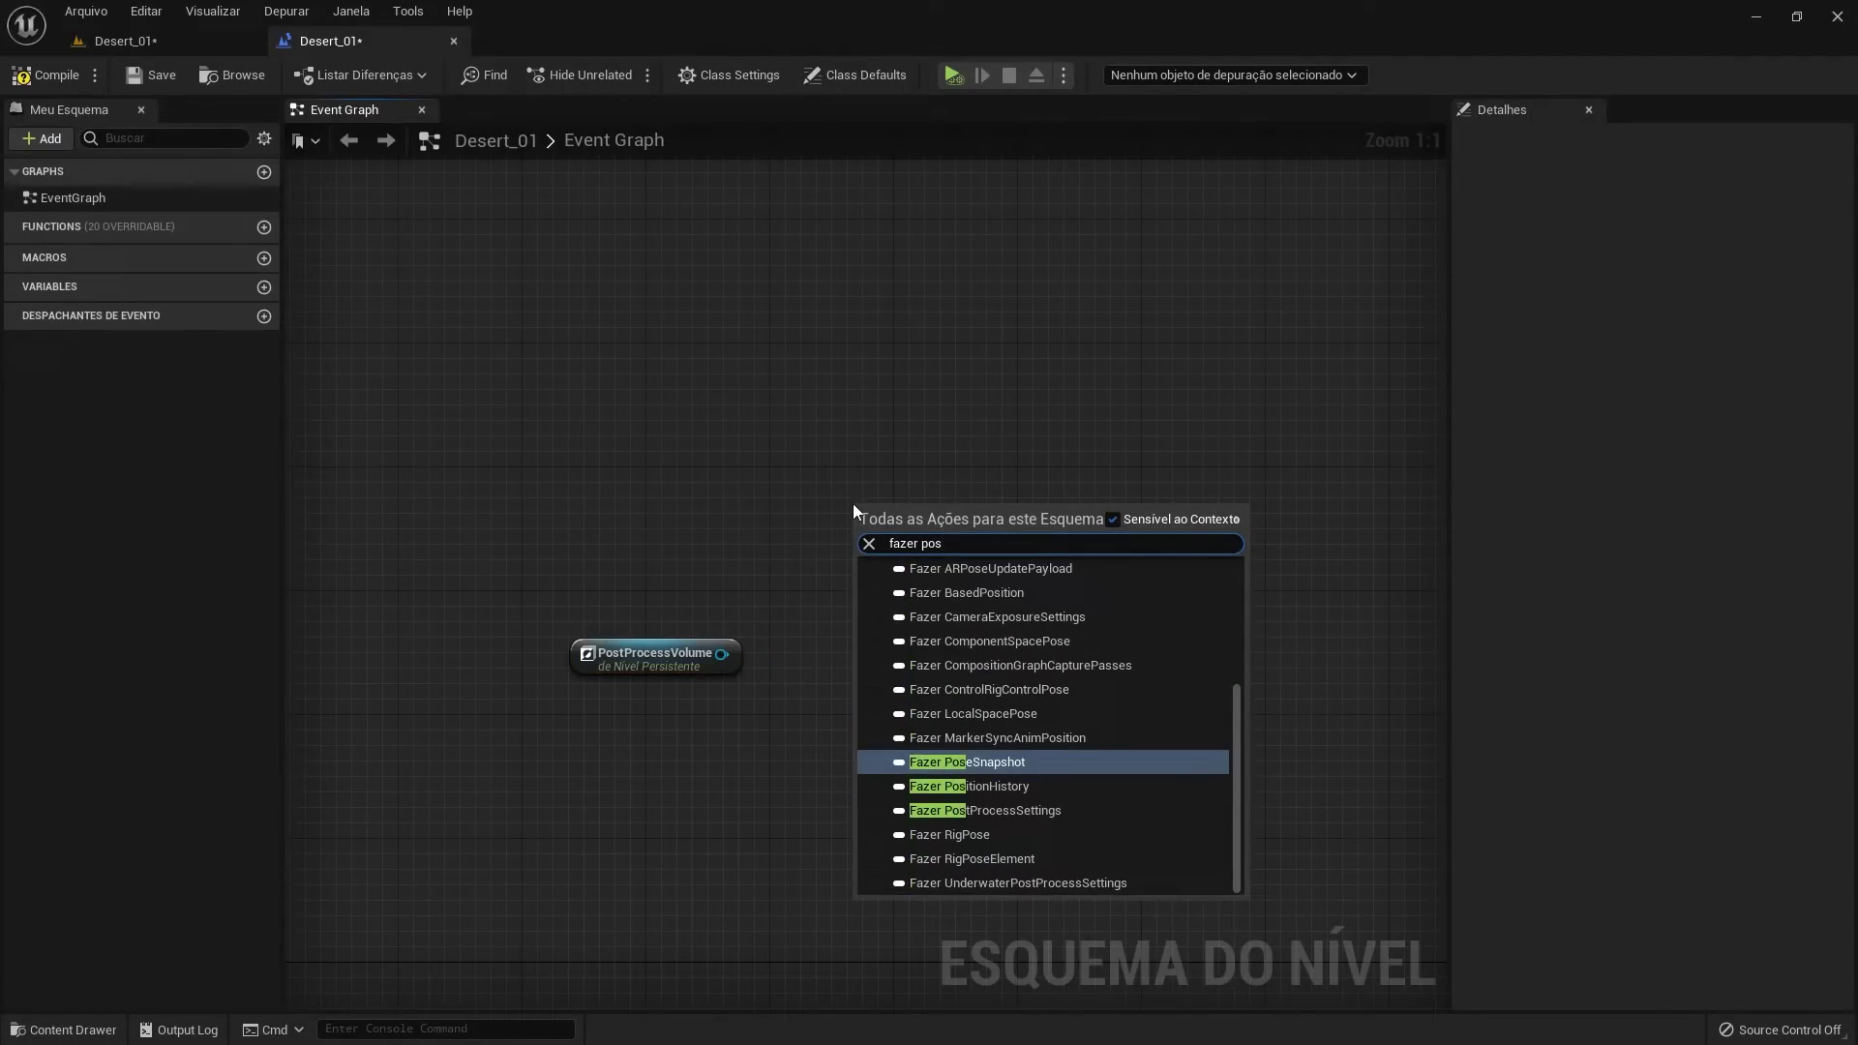
type("t")
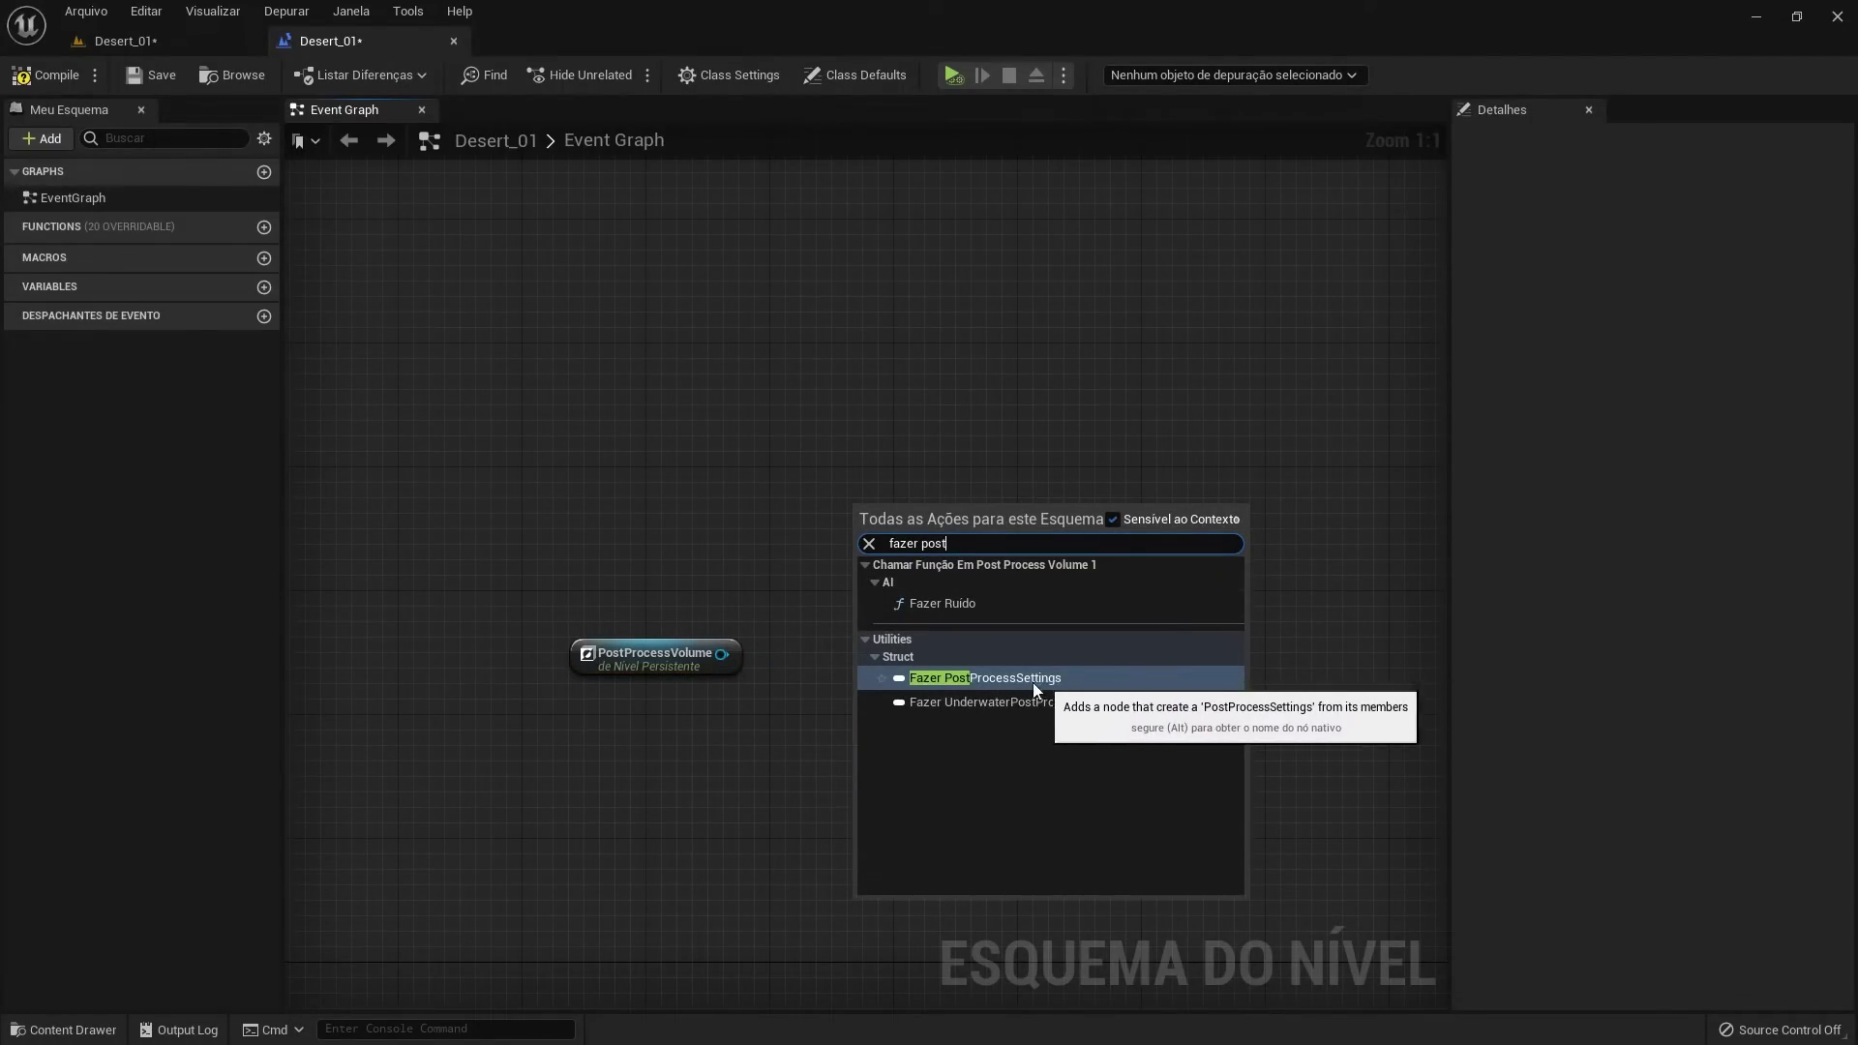
left_click(1042, 681)
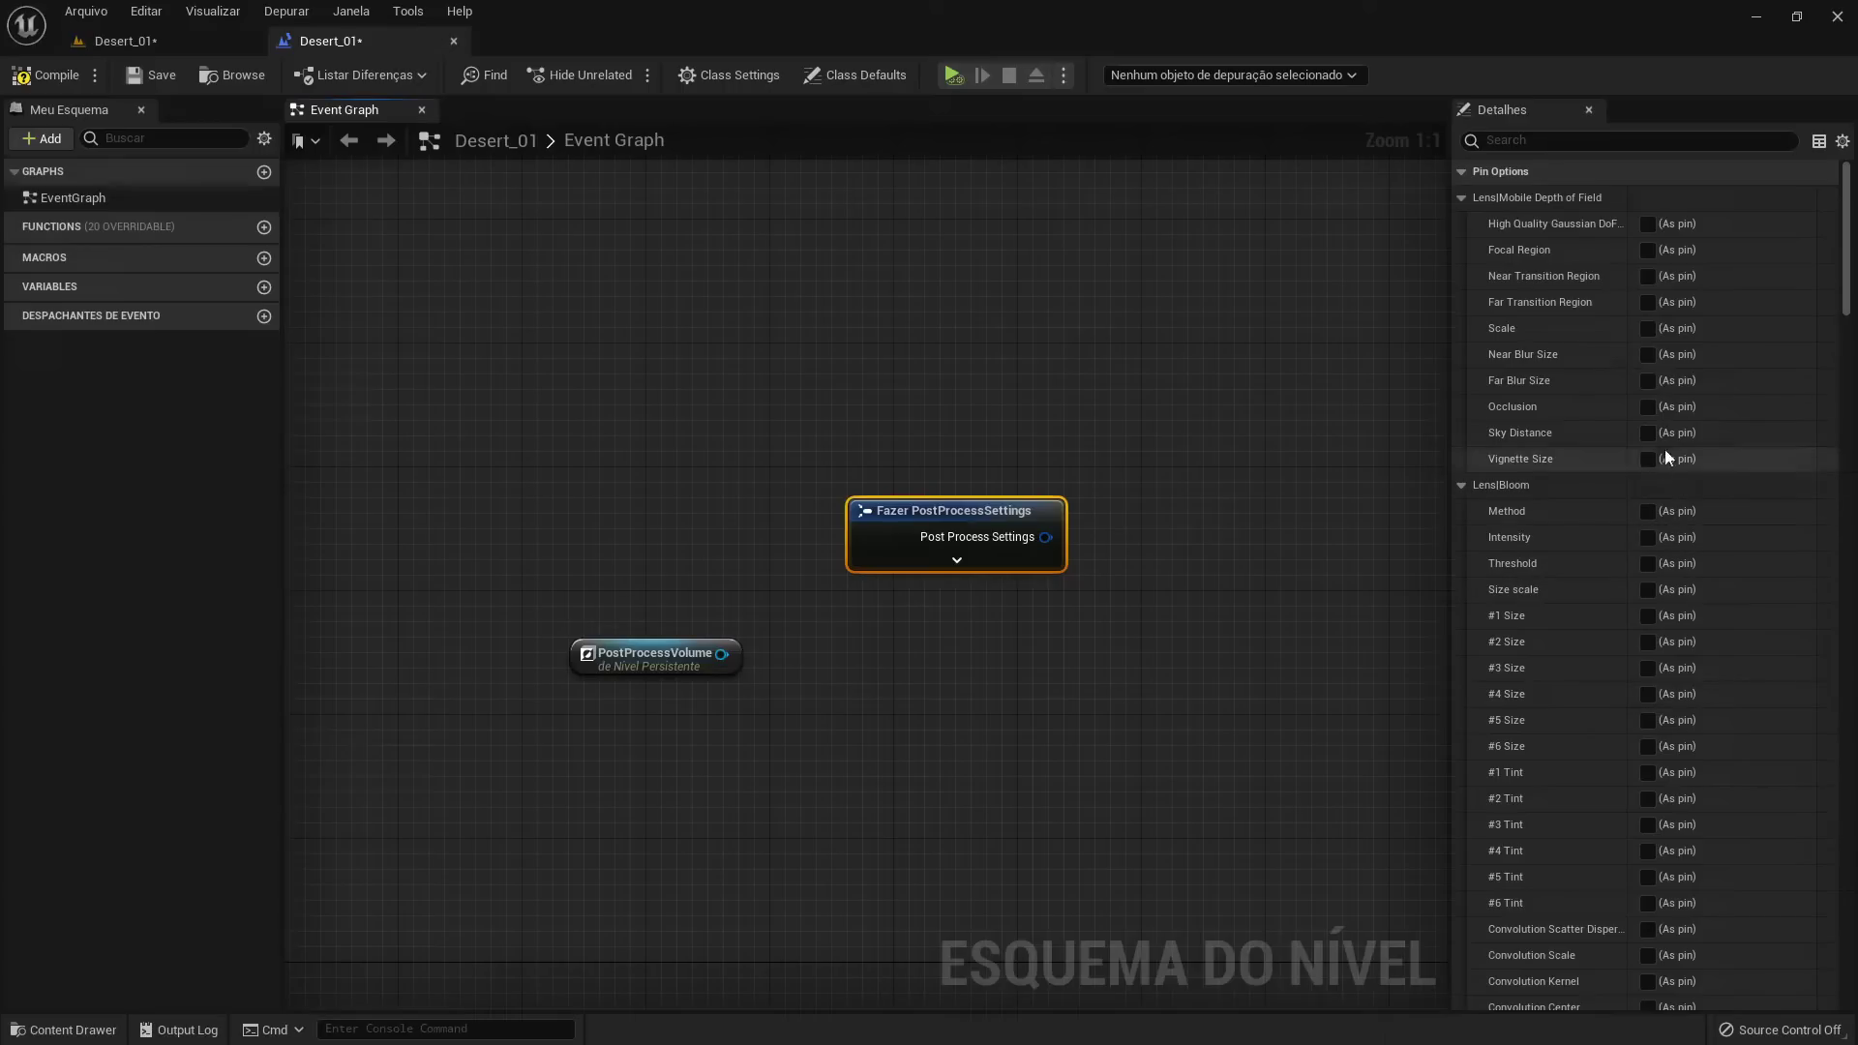
mouse_move(1843, 281)
left_mouse_down()
mouse_move(1854, 408)
mouse_move(1843, 242)
left_mouse_up()
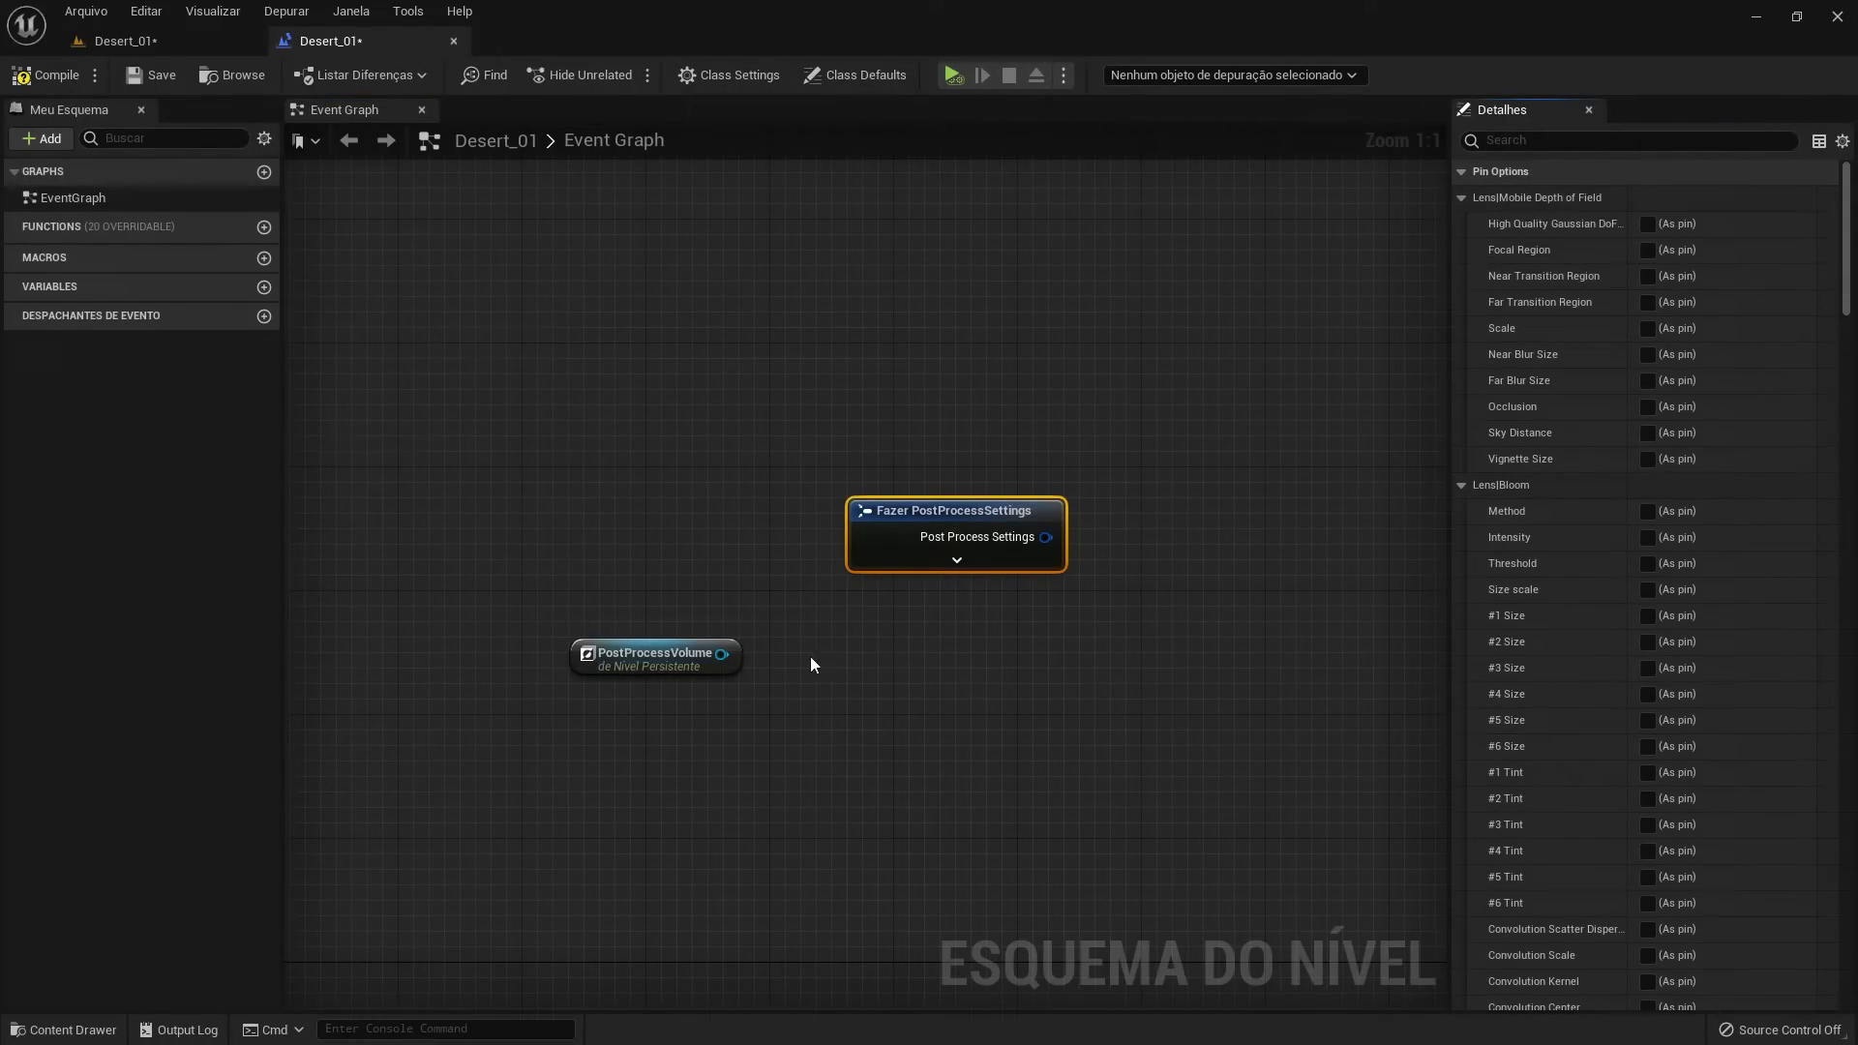
left_click_drag(724, 653, 1117, 438)
Add a Set Settings node for the PostProcessVolume and wire the Make PostProcessSettings output into its Configurações pin
type("set se")
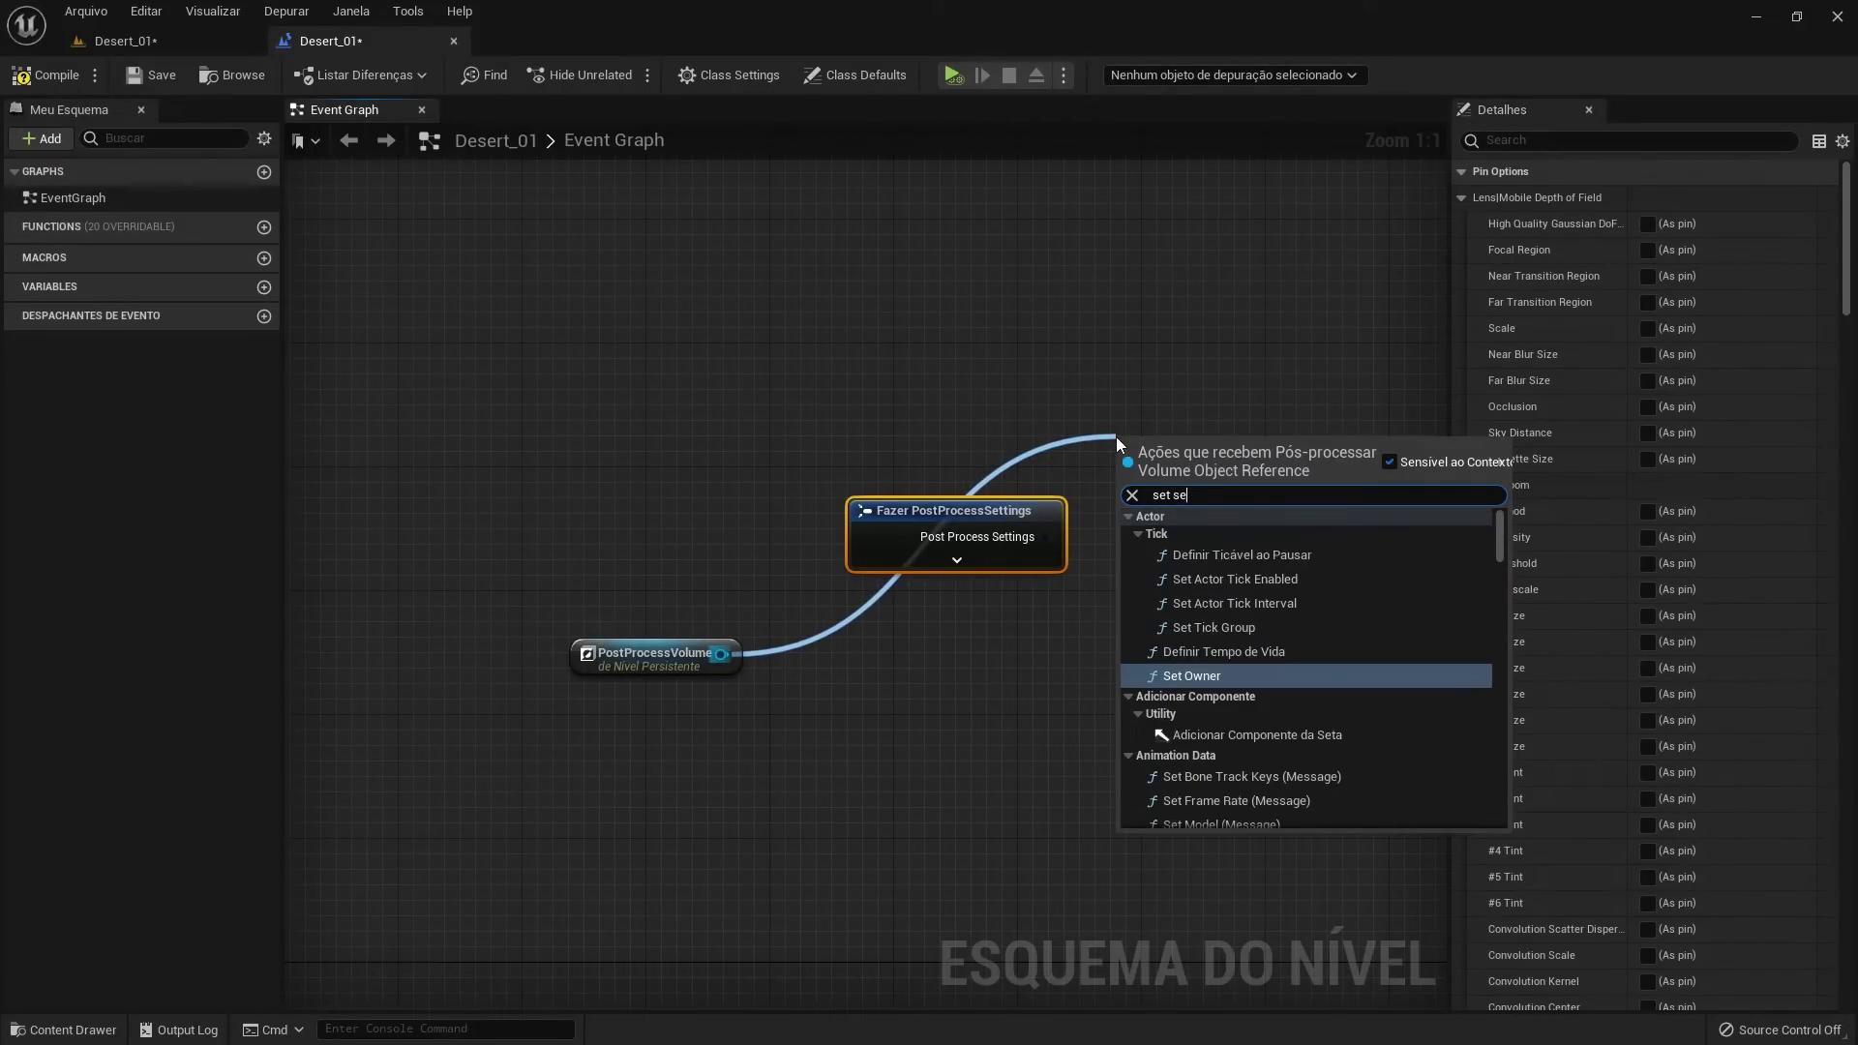
type("ttings")
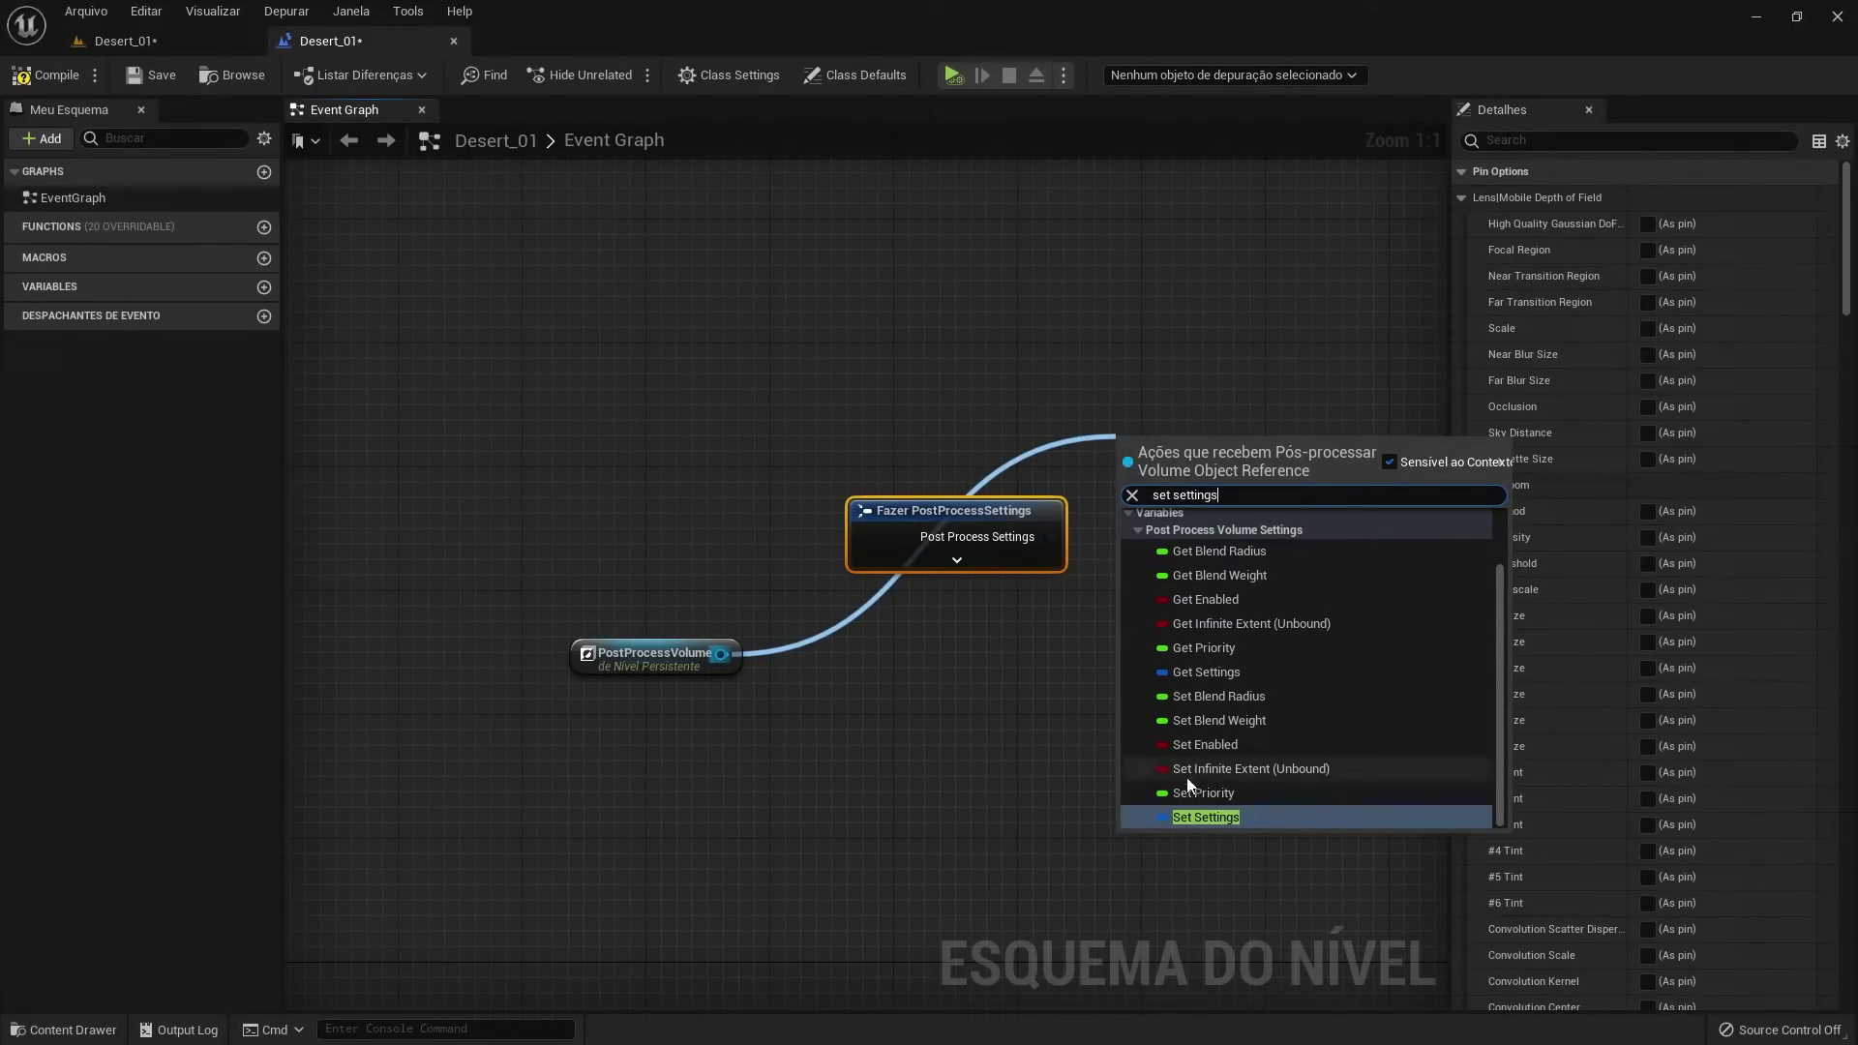
left_click(1222, 821)
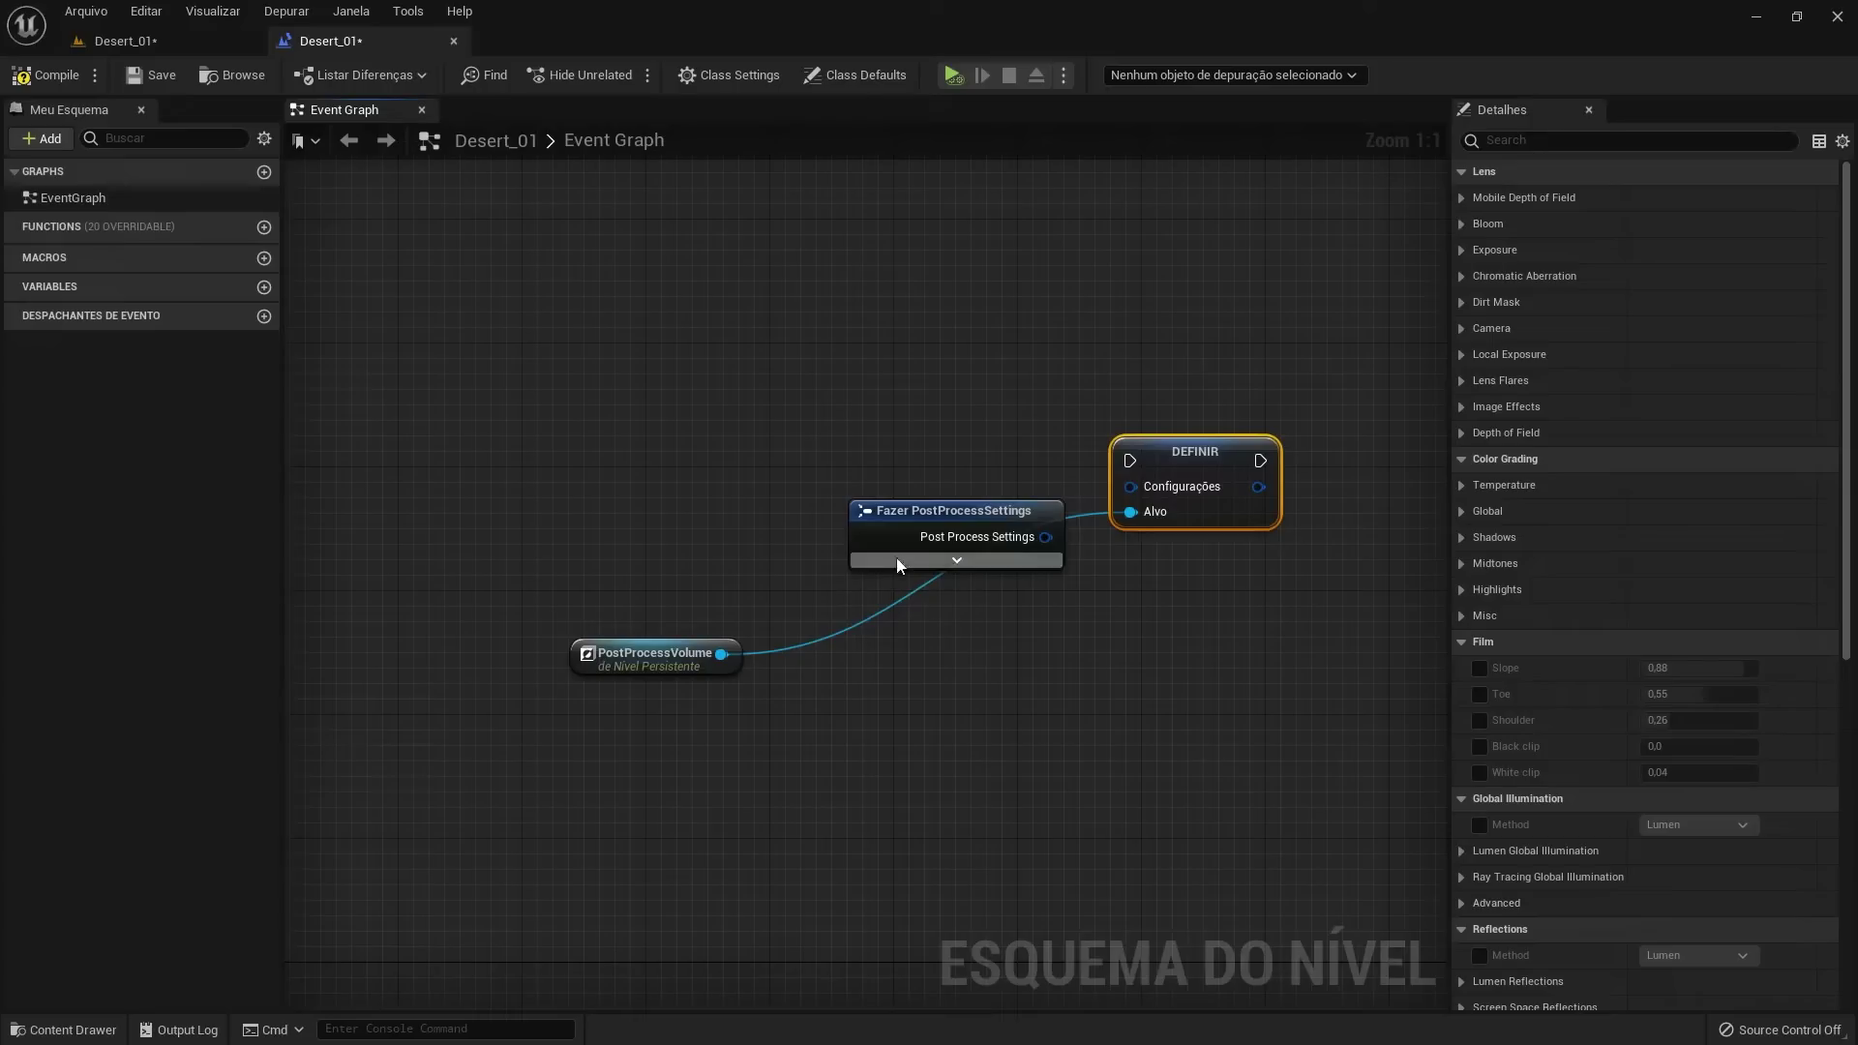
left_click_drag(880, 540, 773, 509)
left_click_drag(939, 506, 1130, 487)
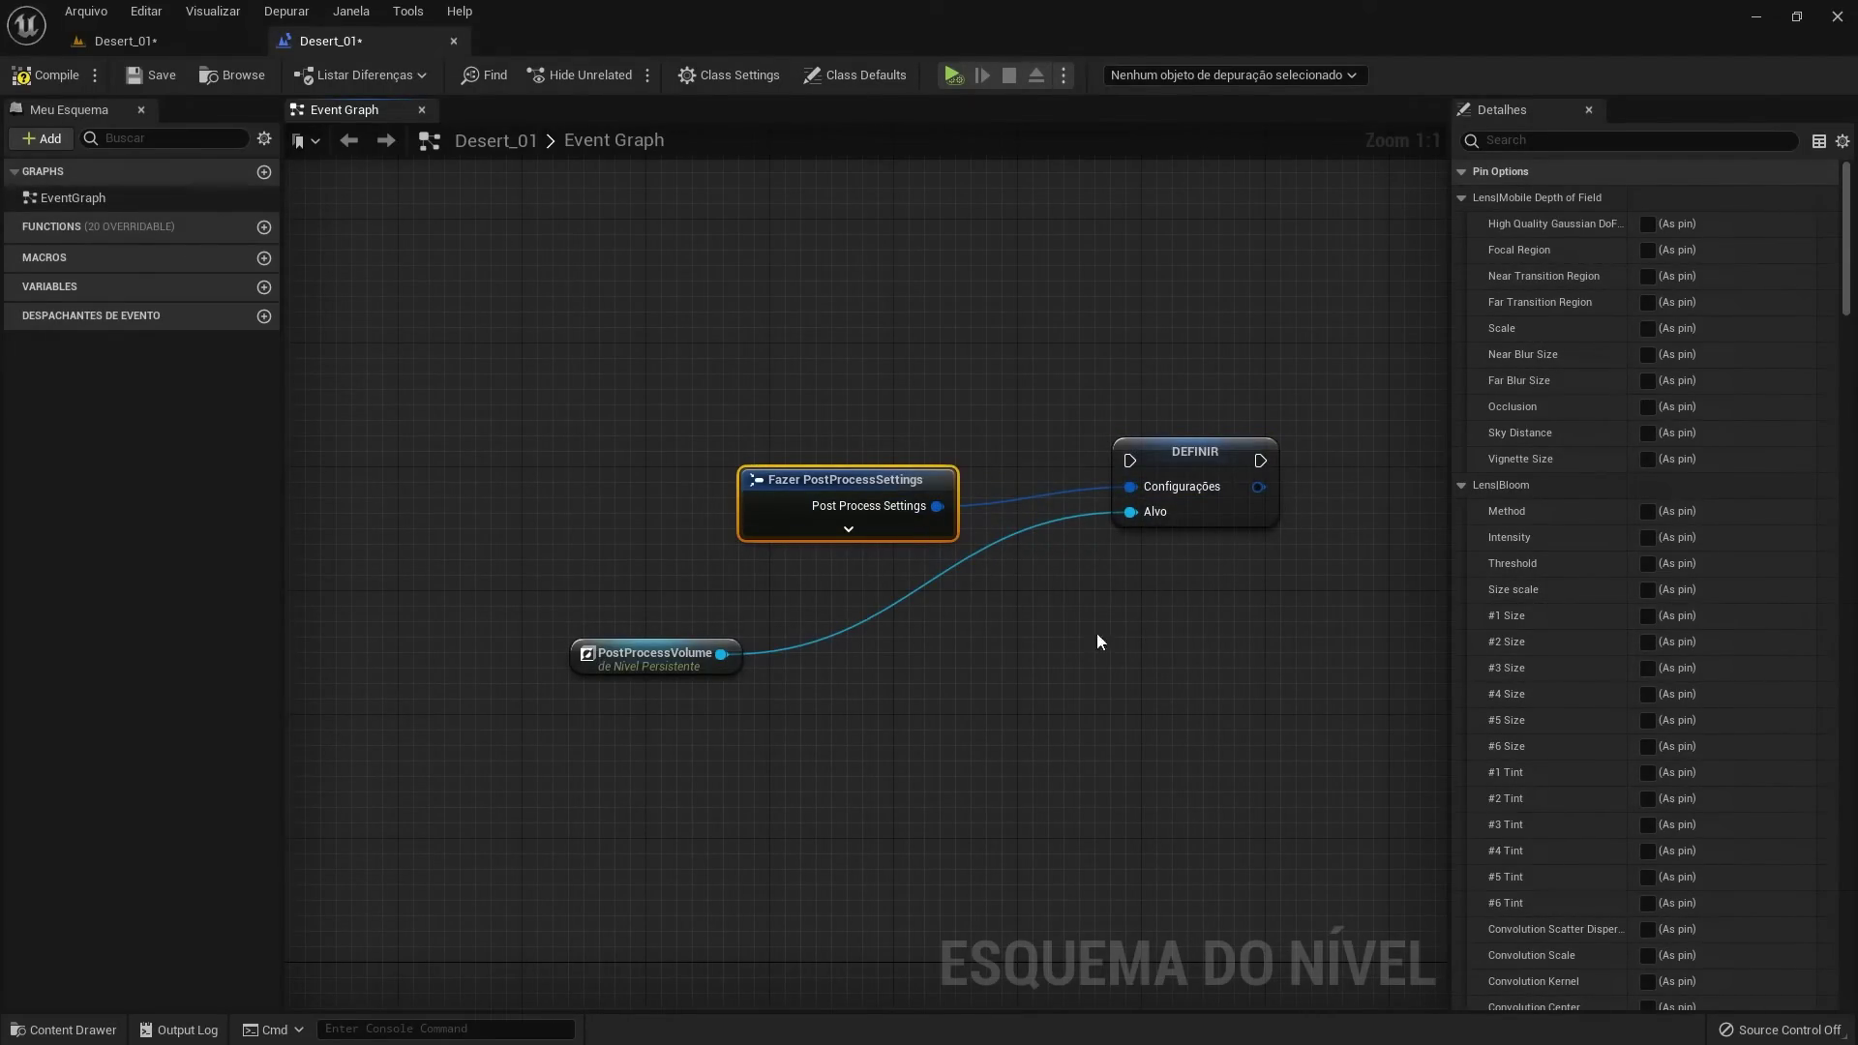
left_click_drag(1848, 258, 1848, 431)
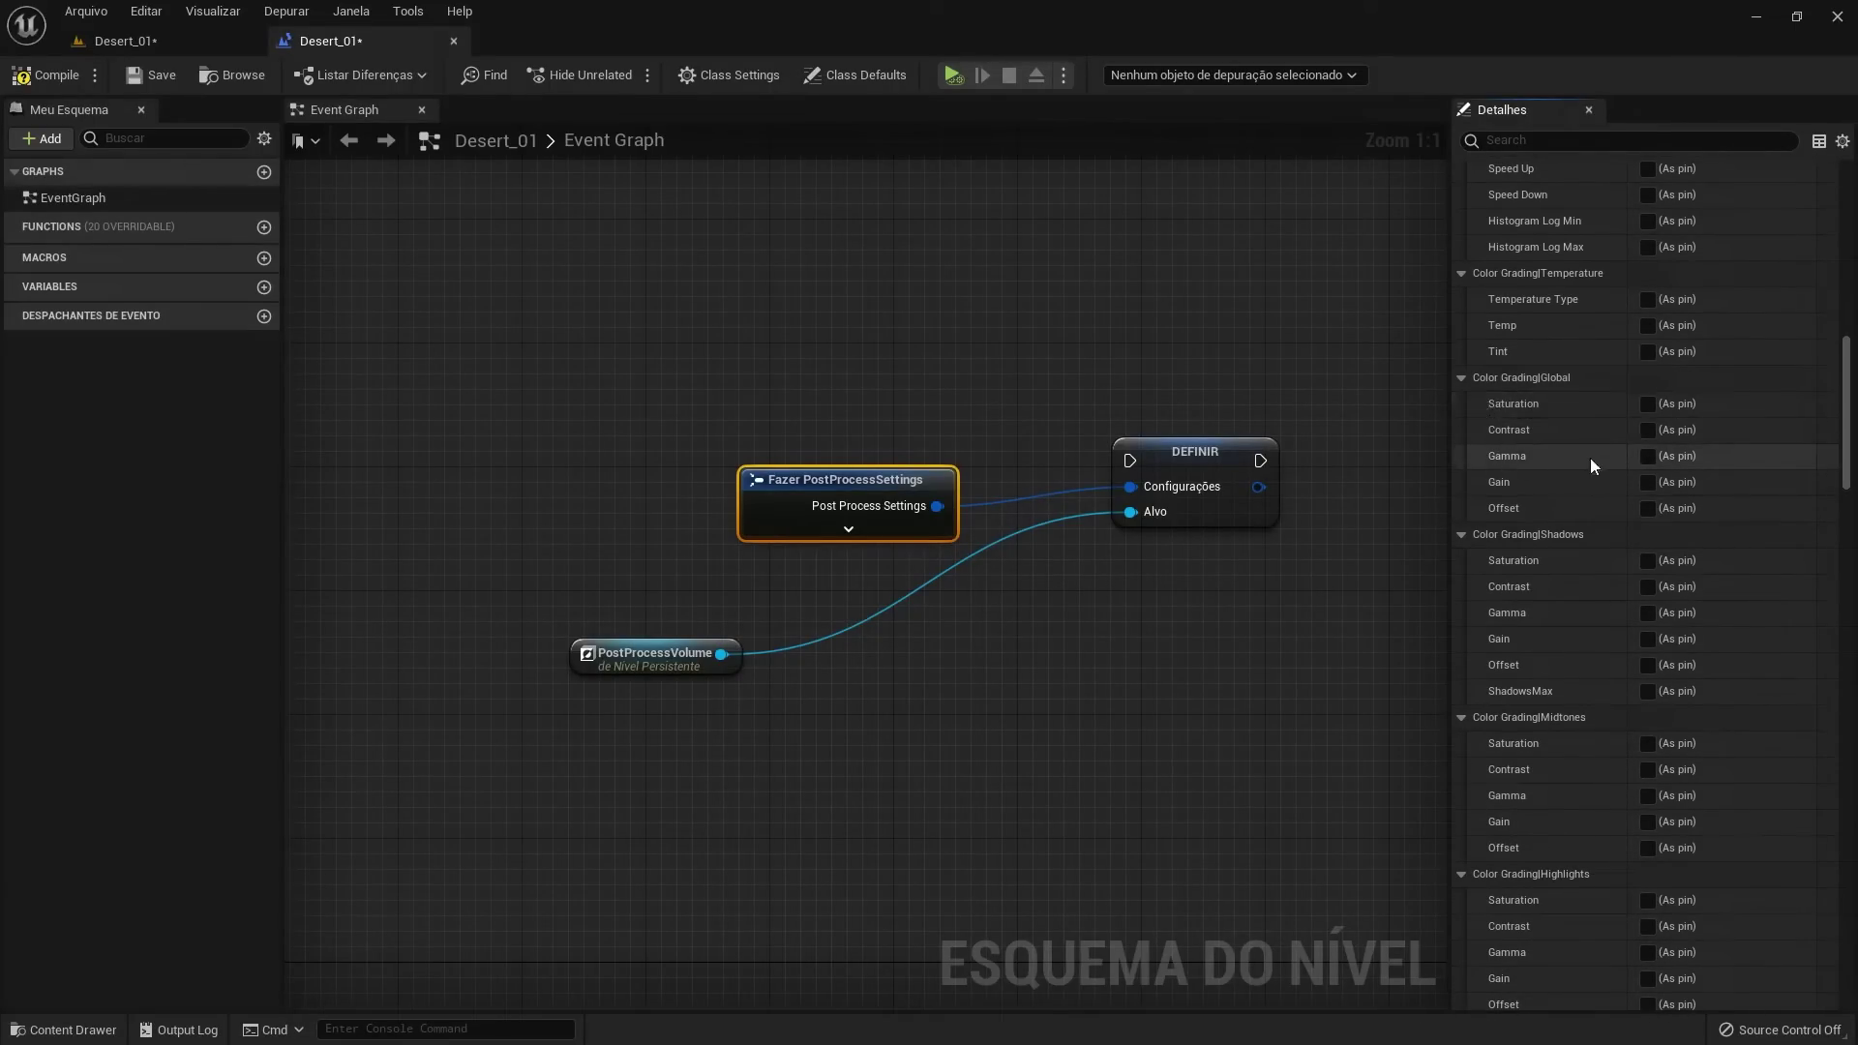
Split the Gamma pin and feed Gamma X a Random Float in Range from 0,2 to 0,8
left_click(1648, 456)
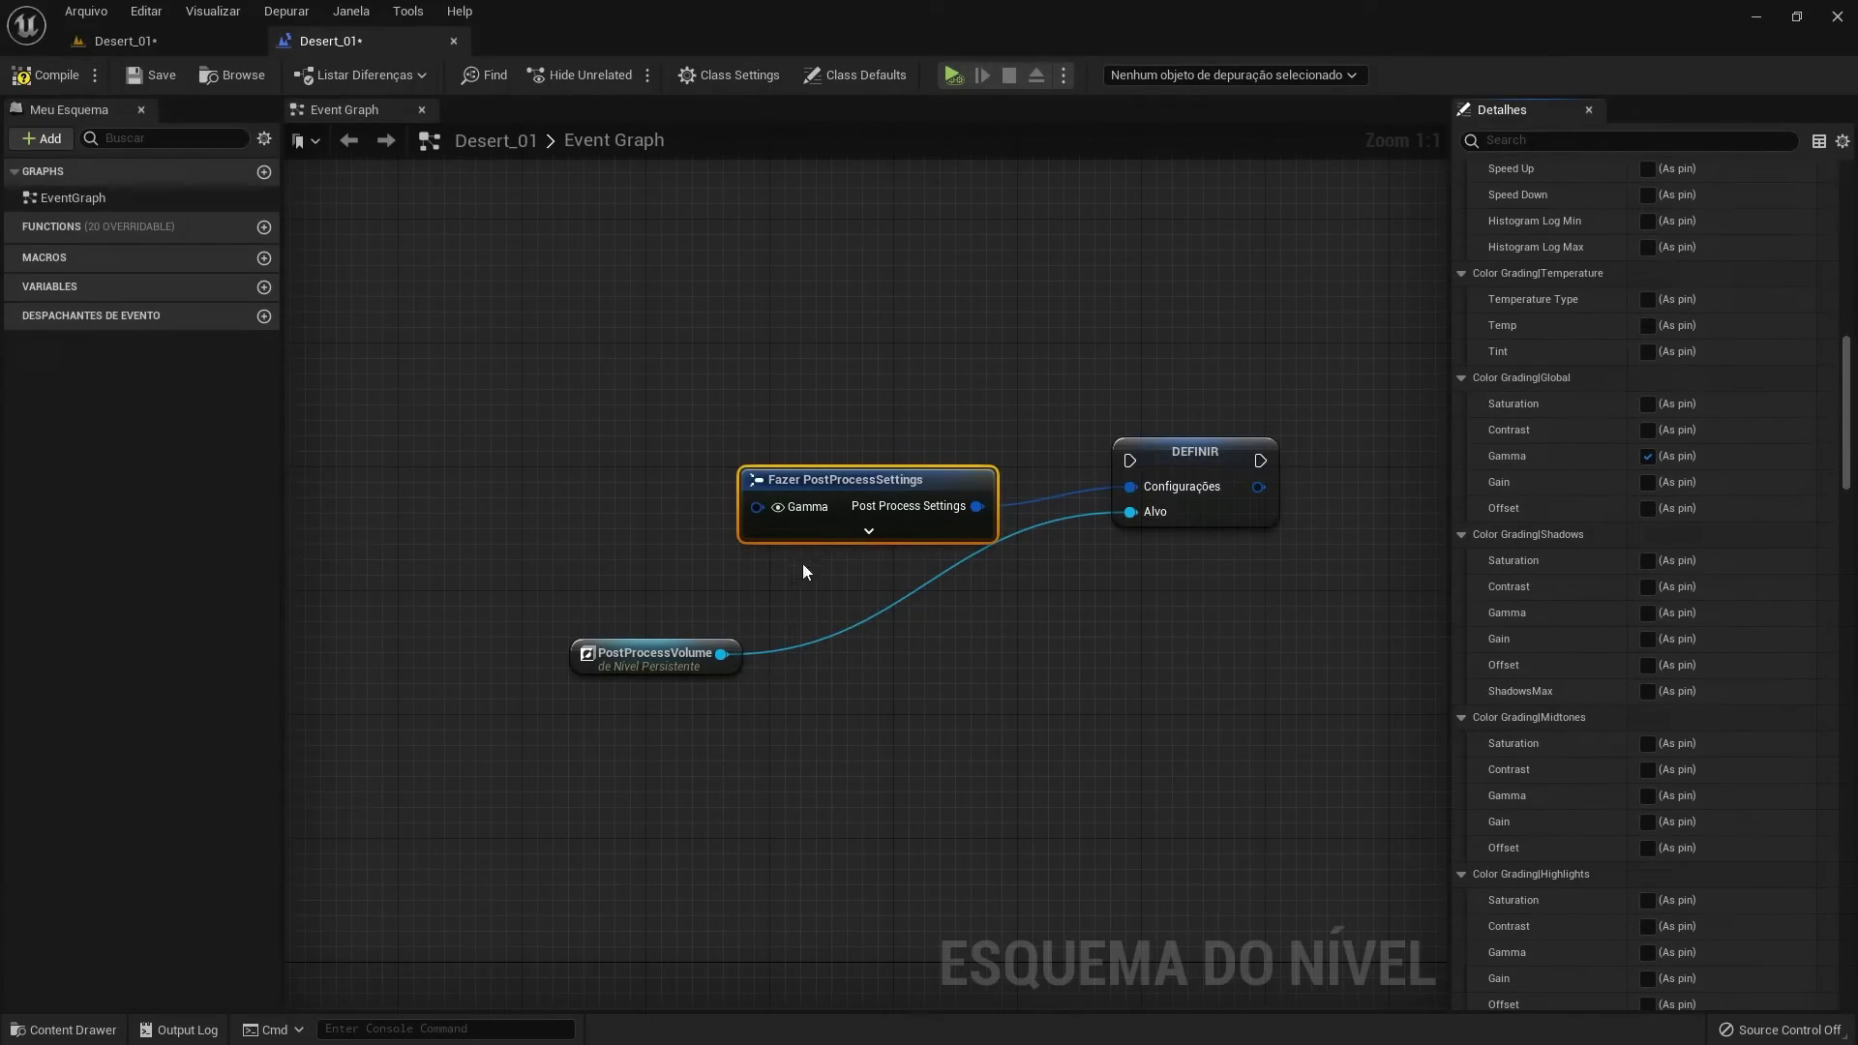
right_click(757, 509)
left_click(827, 571)
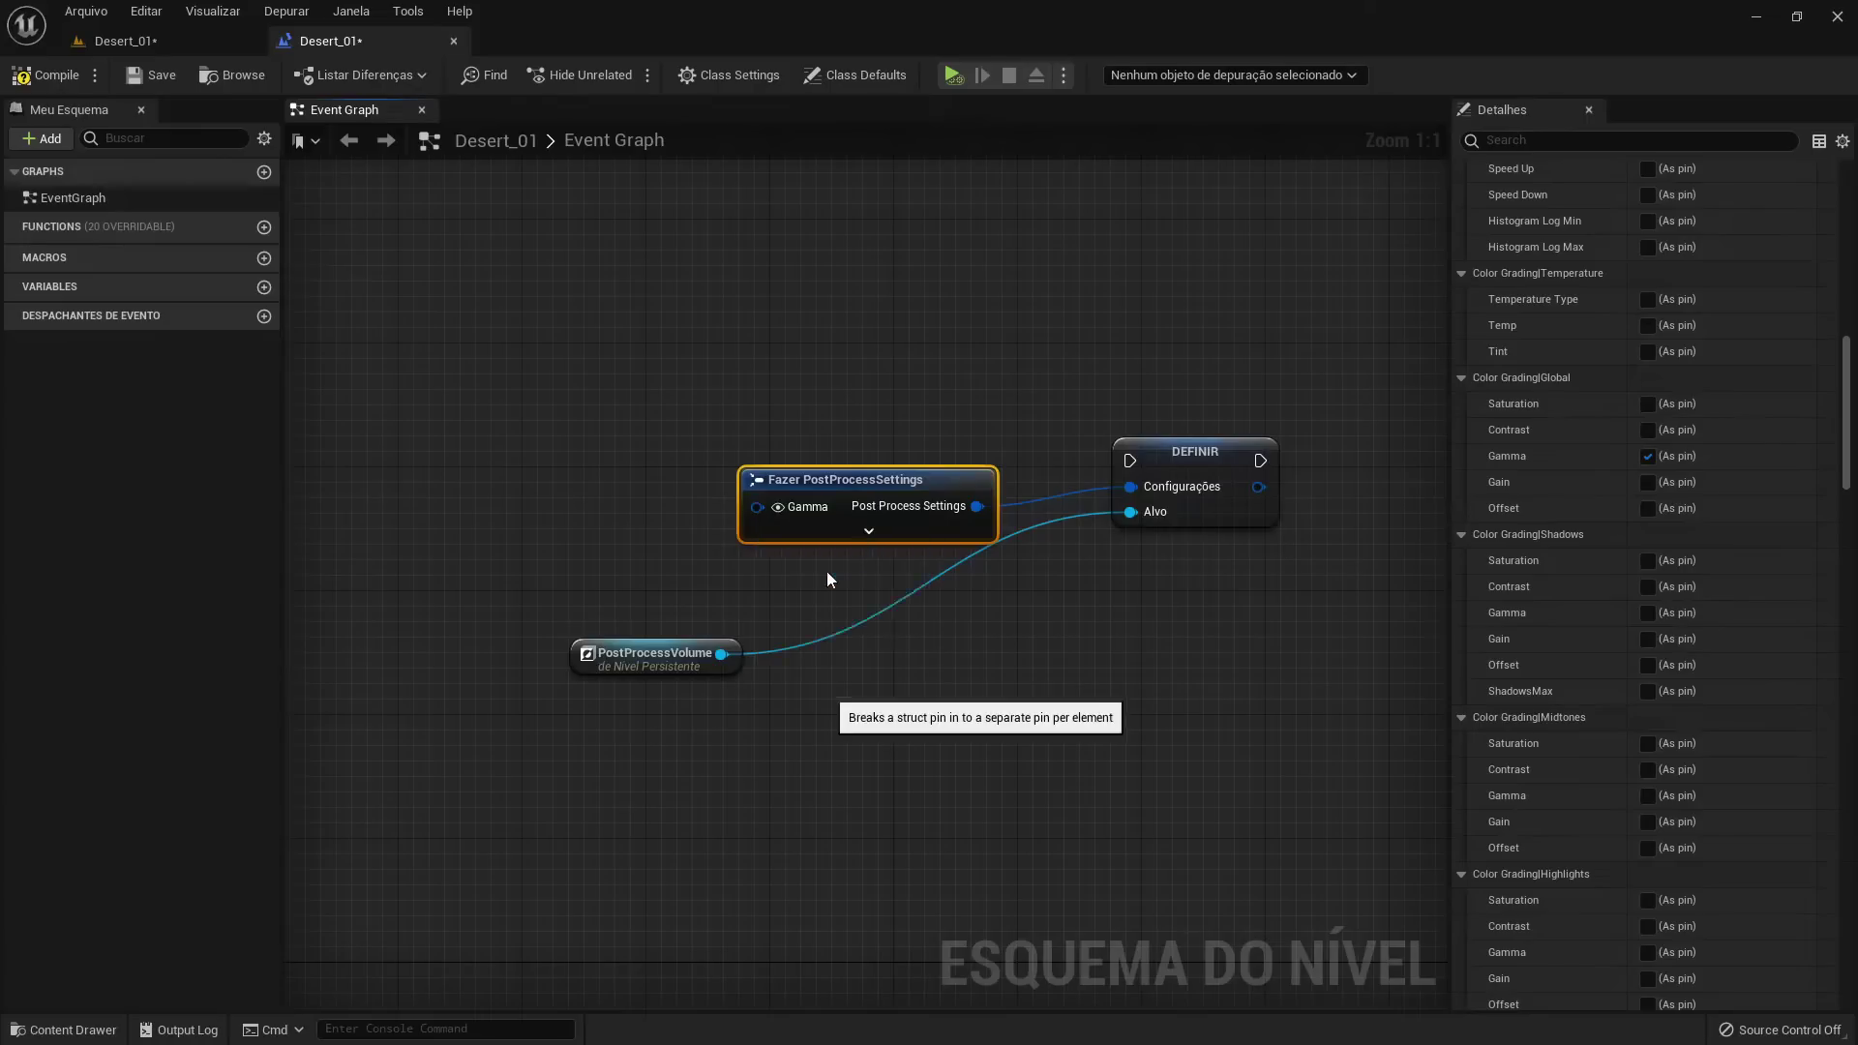
left_click_drag(758, 508, 511, 504)
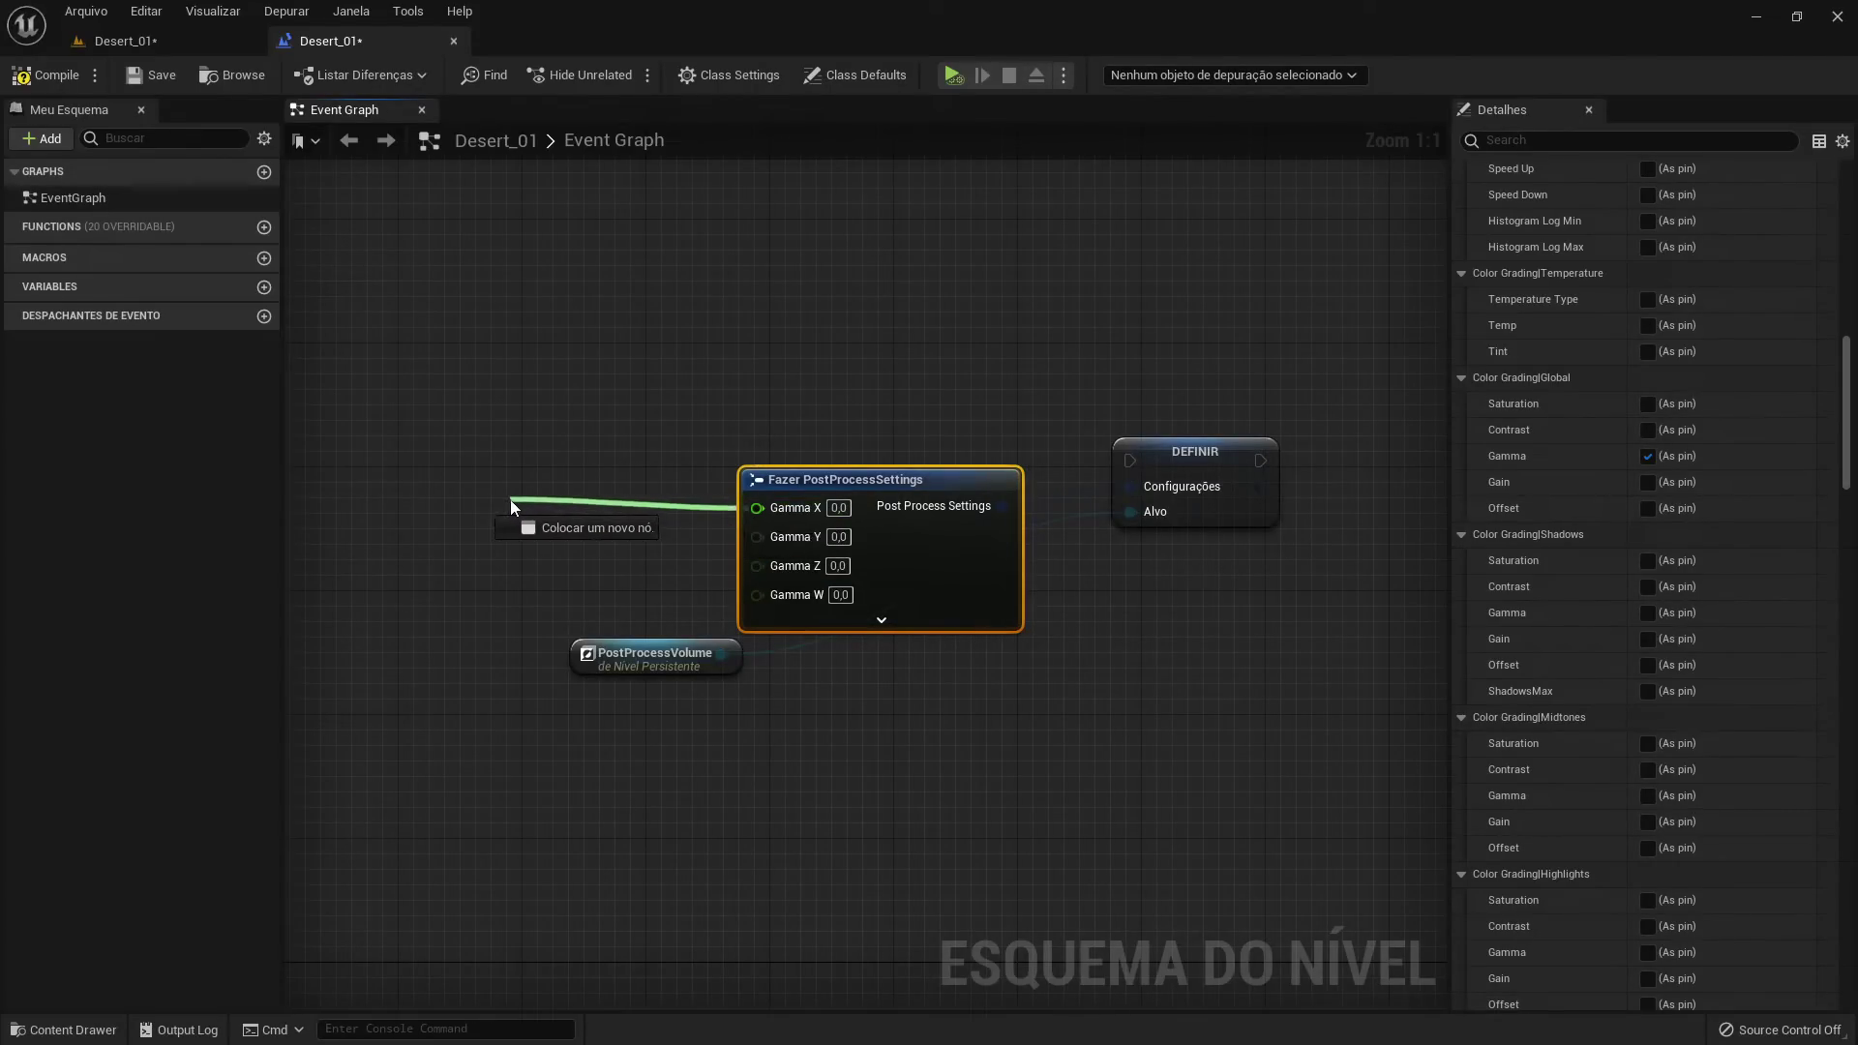
type("float")
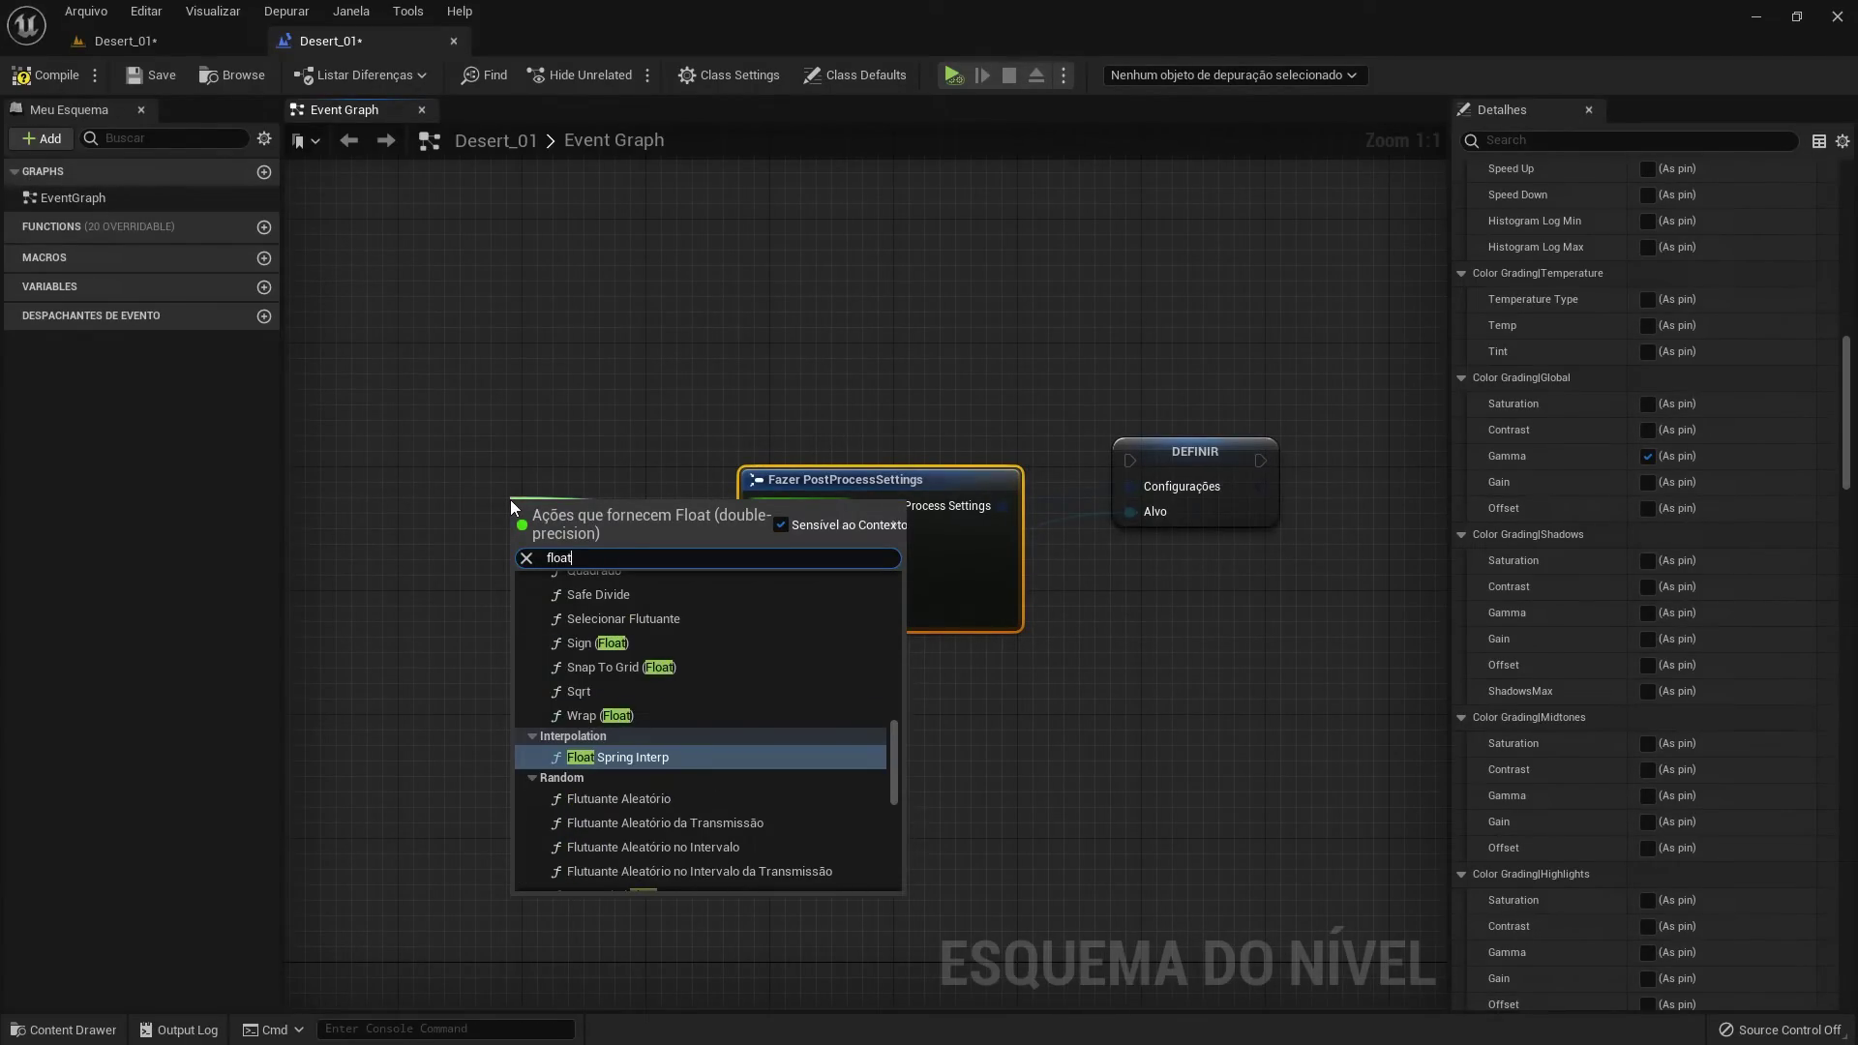
type(" alea")
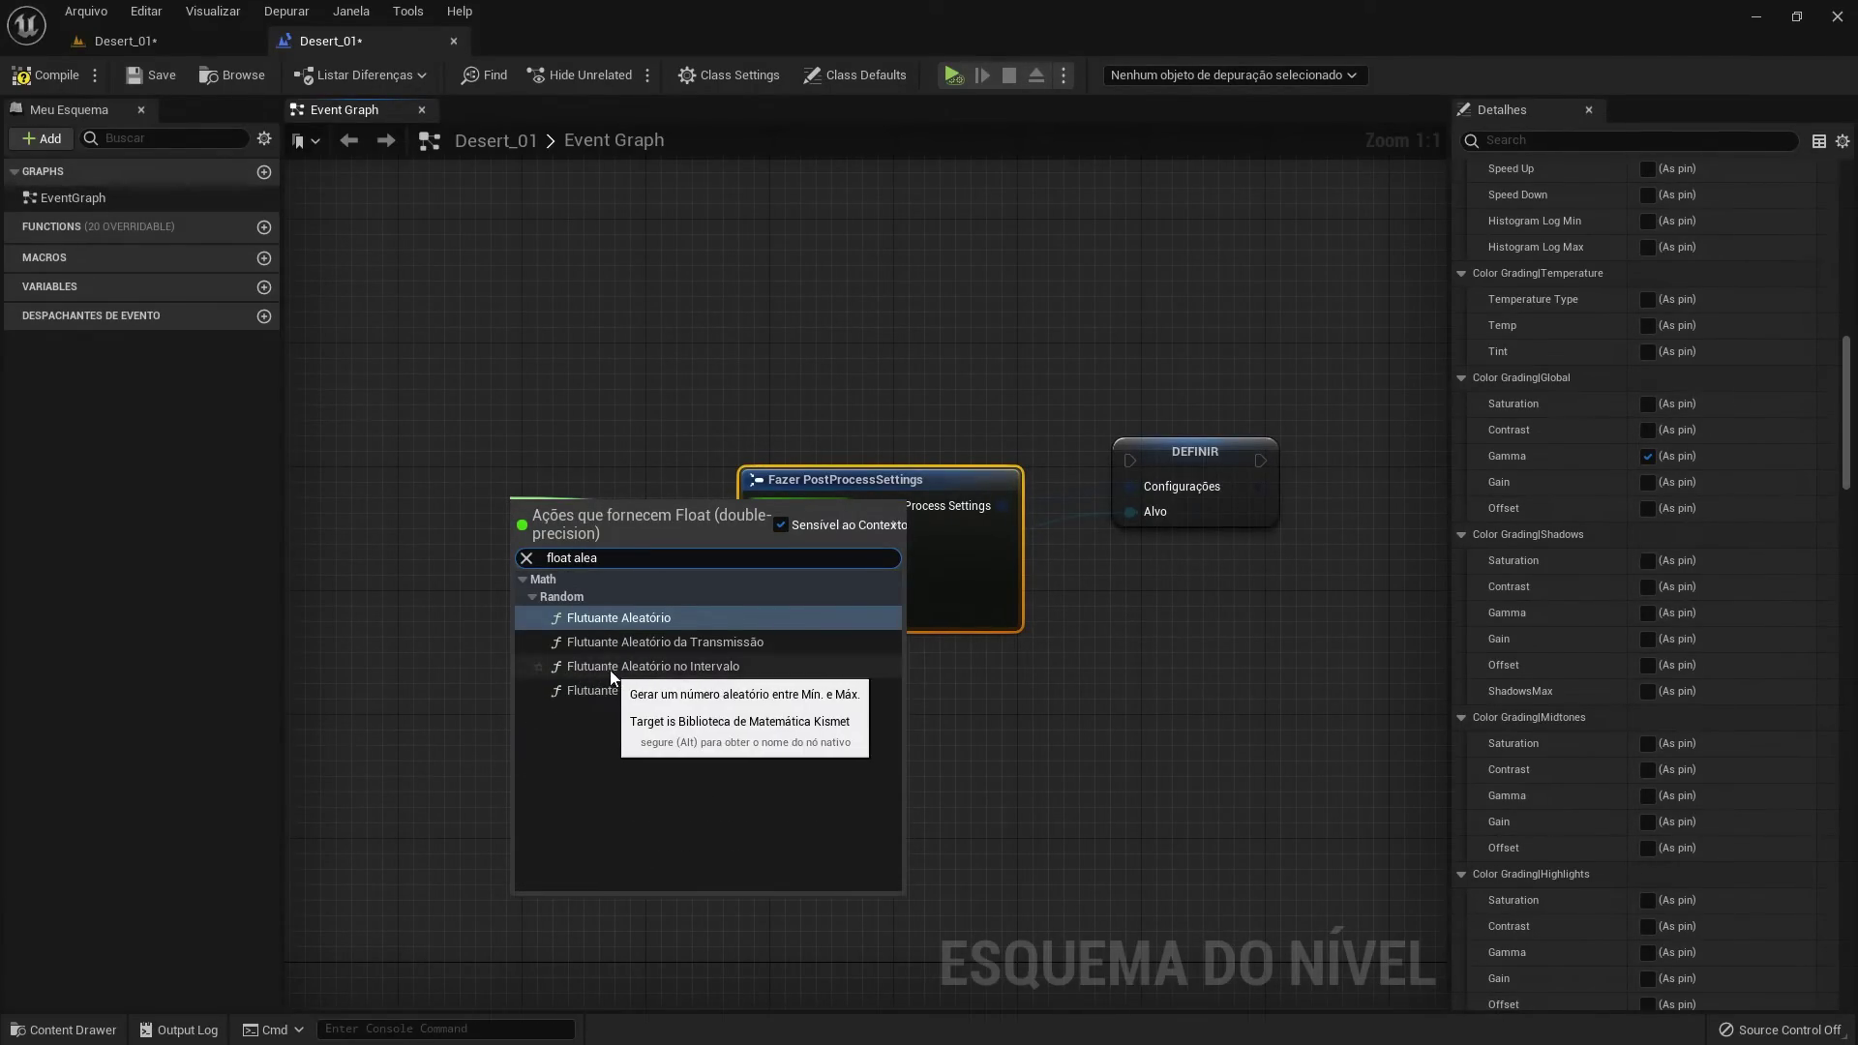
left_click(713, 667)
left_click_drag(674, 574, 538, 543)
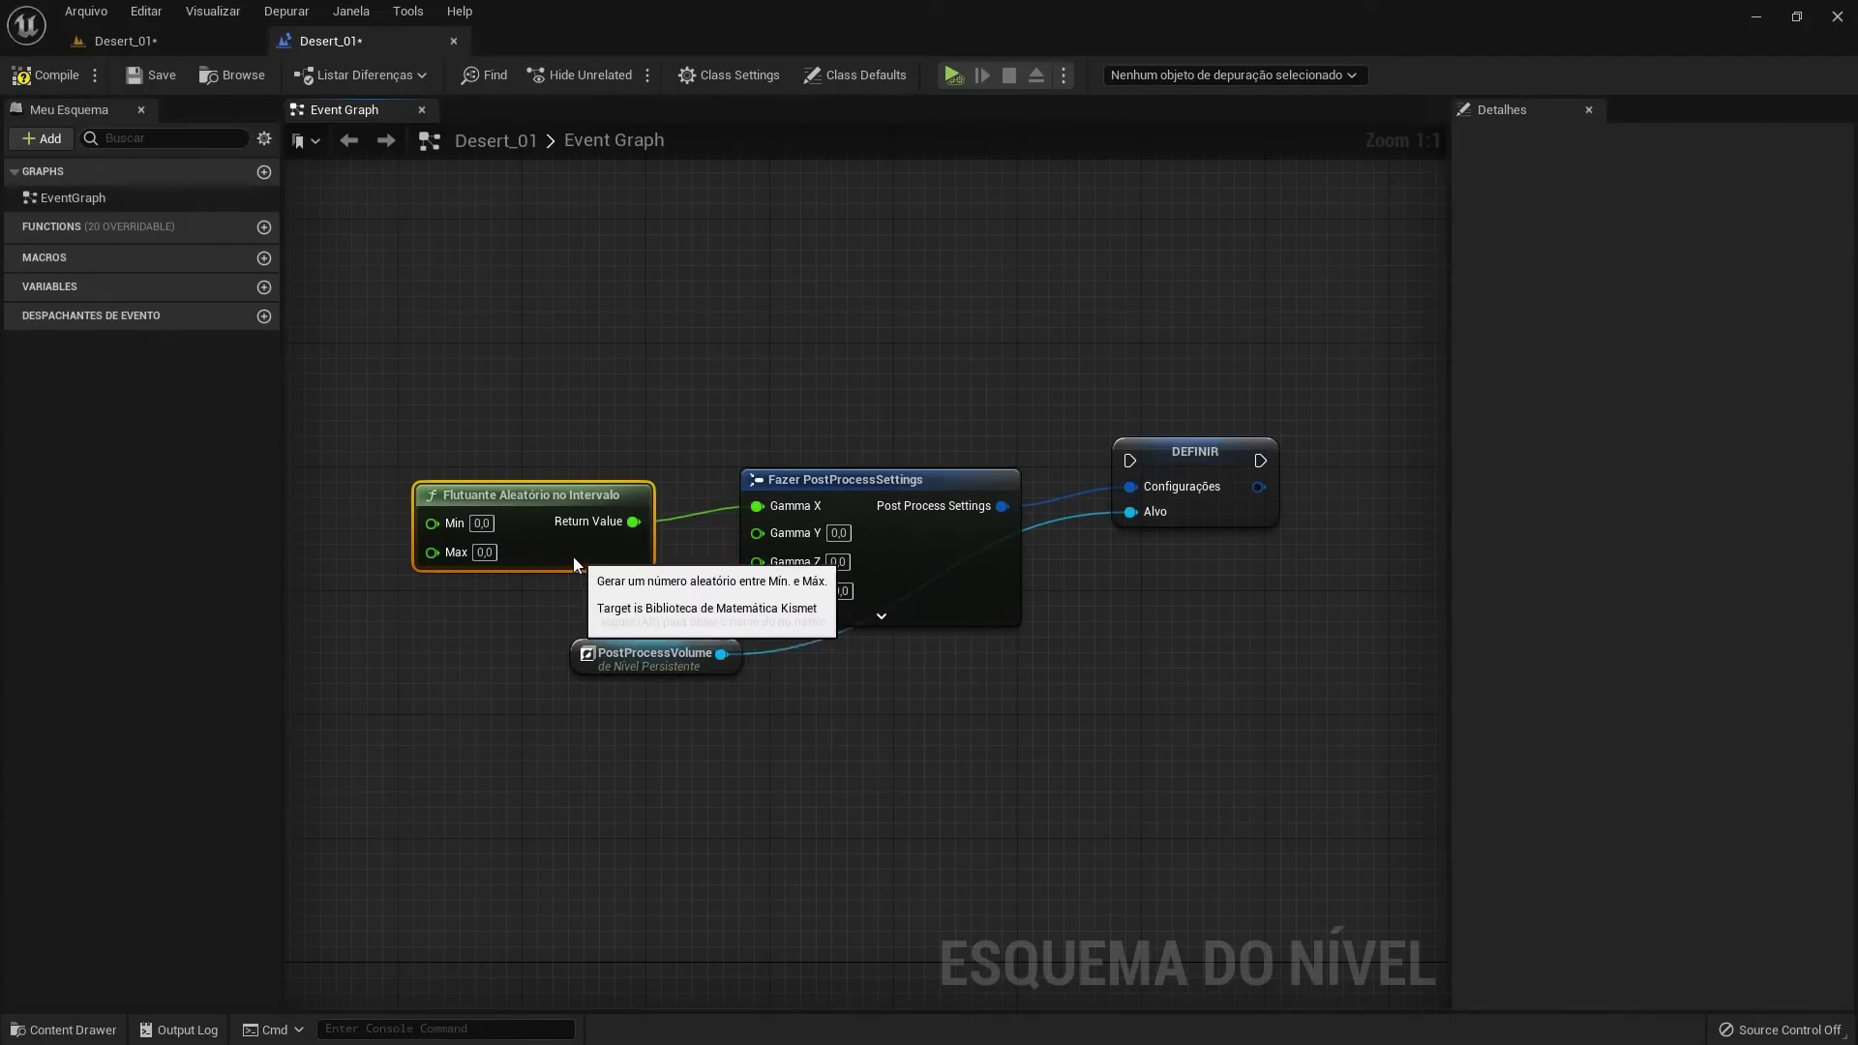
left_click(536, 584)
left_click_drag(438, 508, 455, 523)
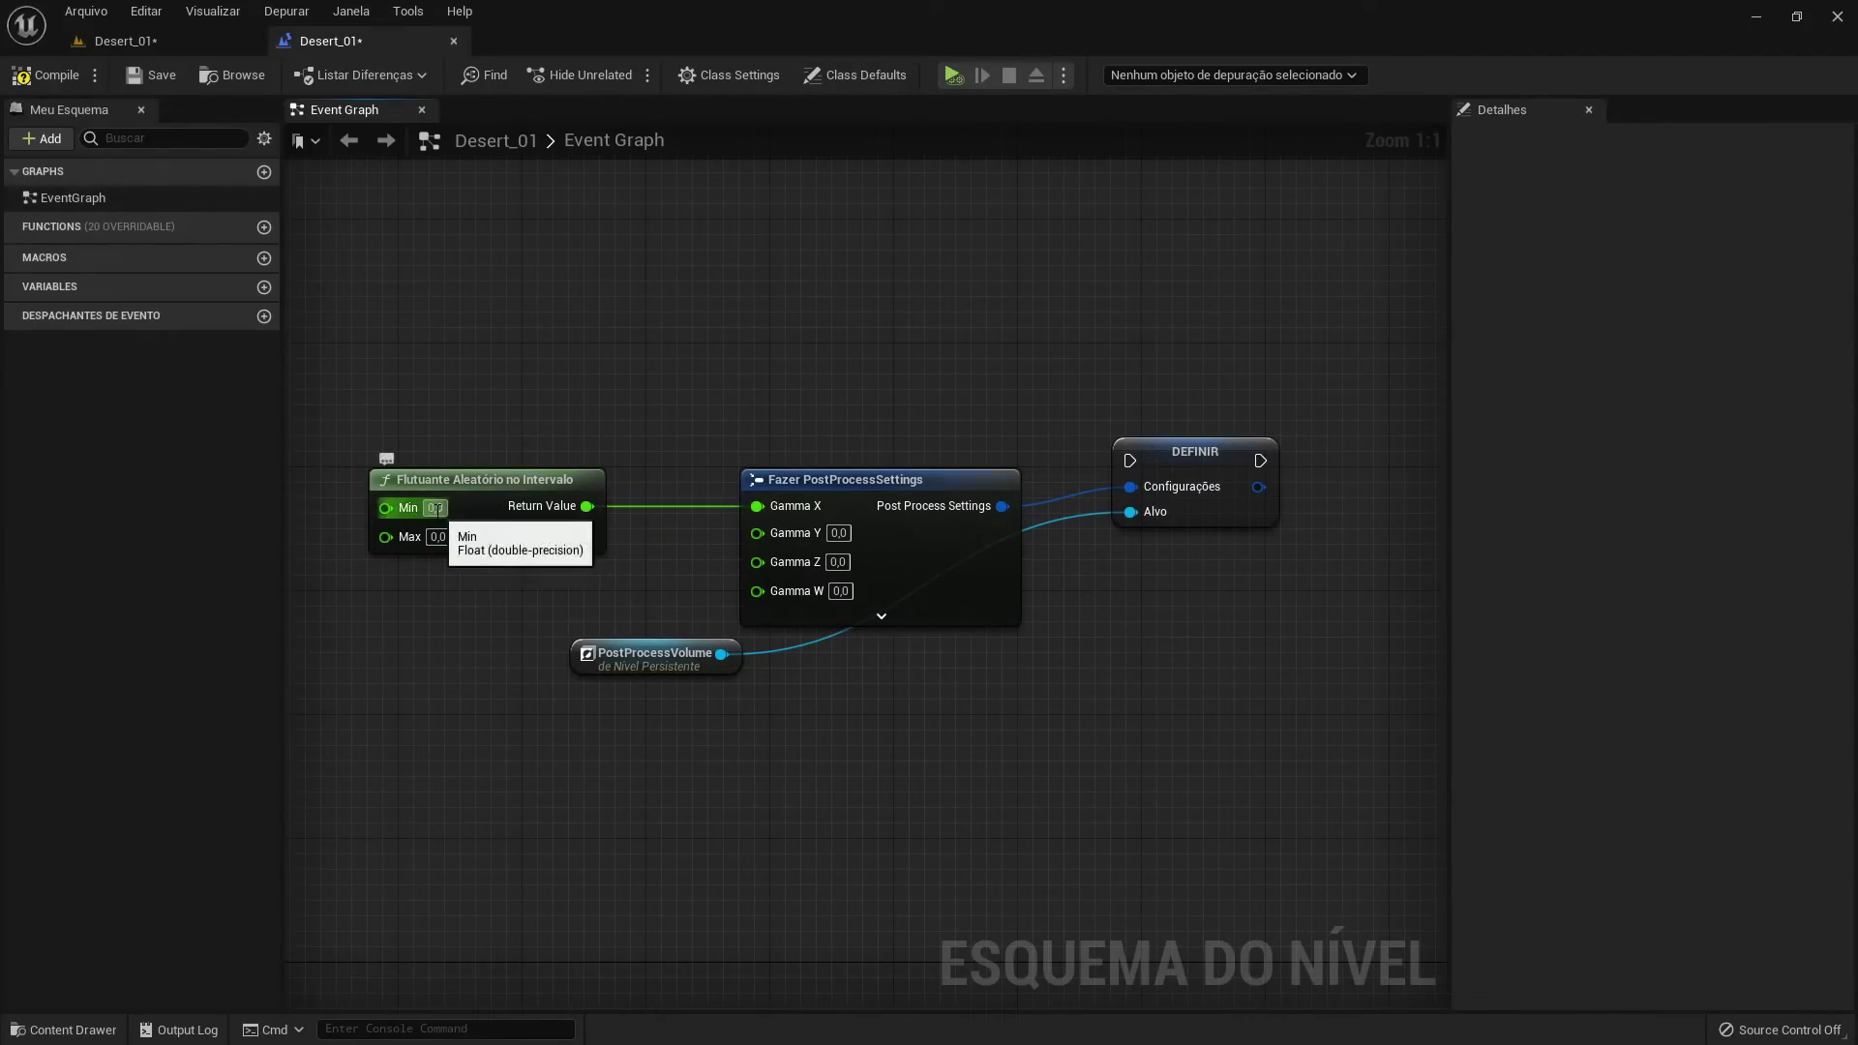
left_click(453, 538)
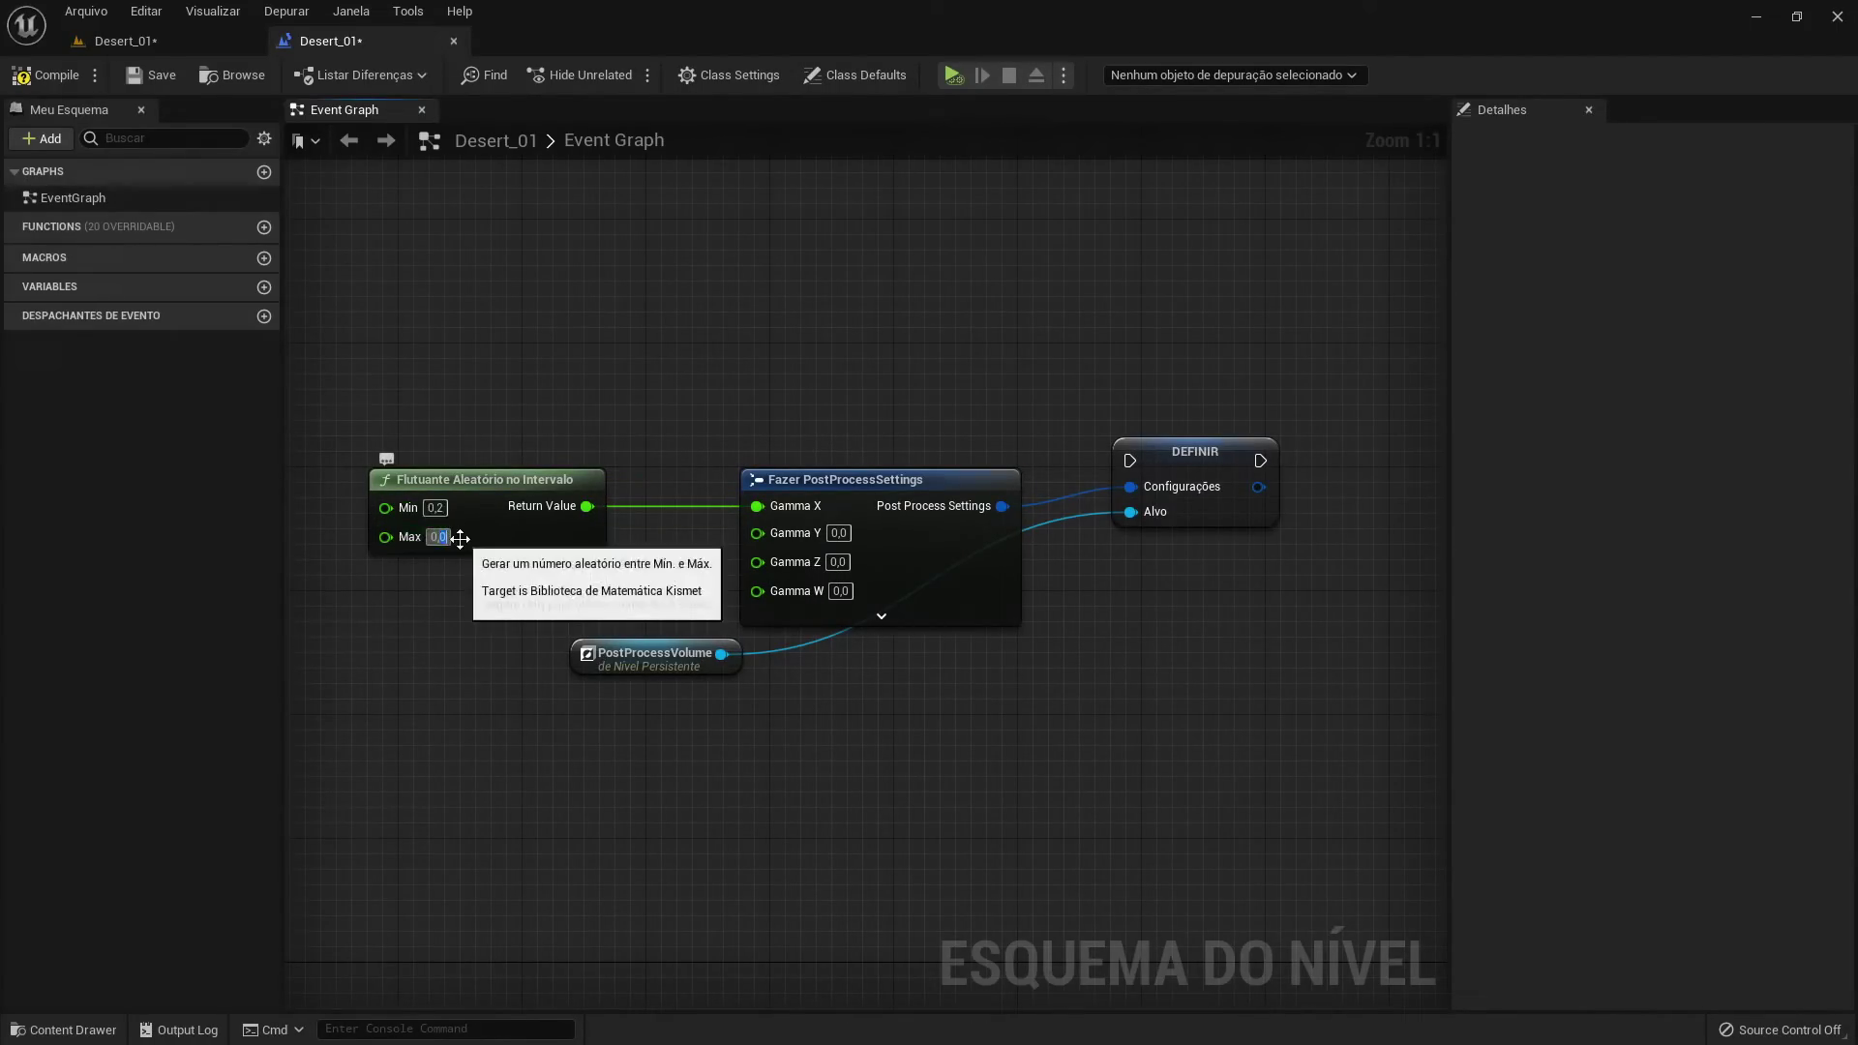
mouse_move(461, 539)
left_mouse_down()
mouse_move(473, 566)
mouse_move(459, 439)
left_mouse_up()
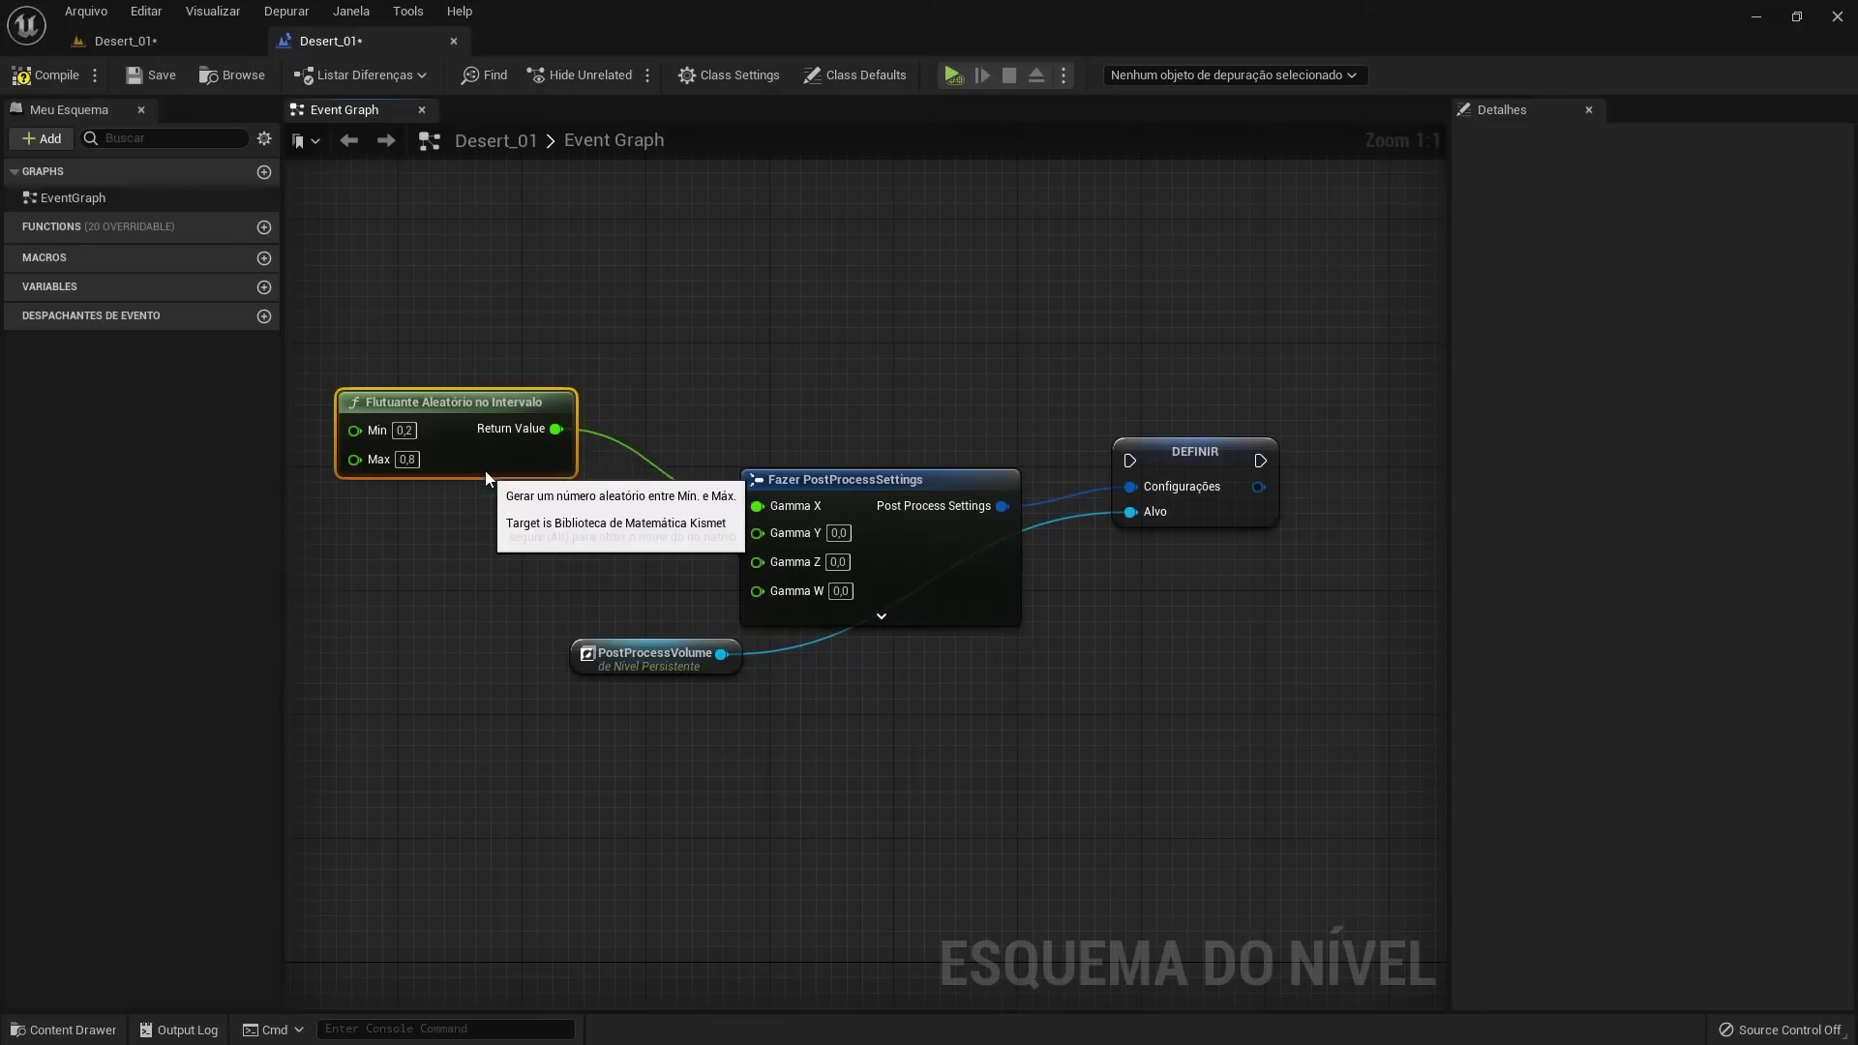
Duplicate the random float node three times and wire the copies to Gamma Y, Z and W
key("ctrl+c")
key("ctrl+v")
left_click_drag(534, 497, 438, 457)
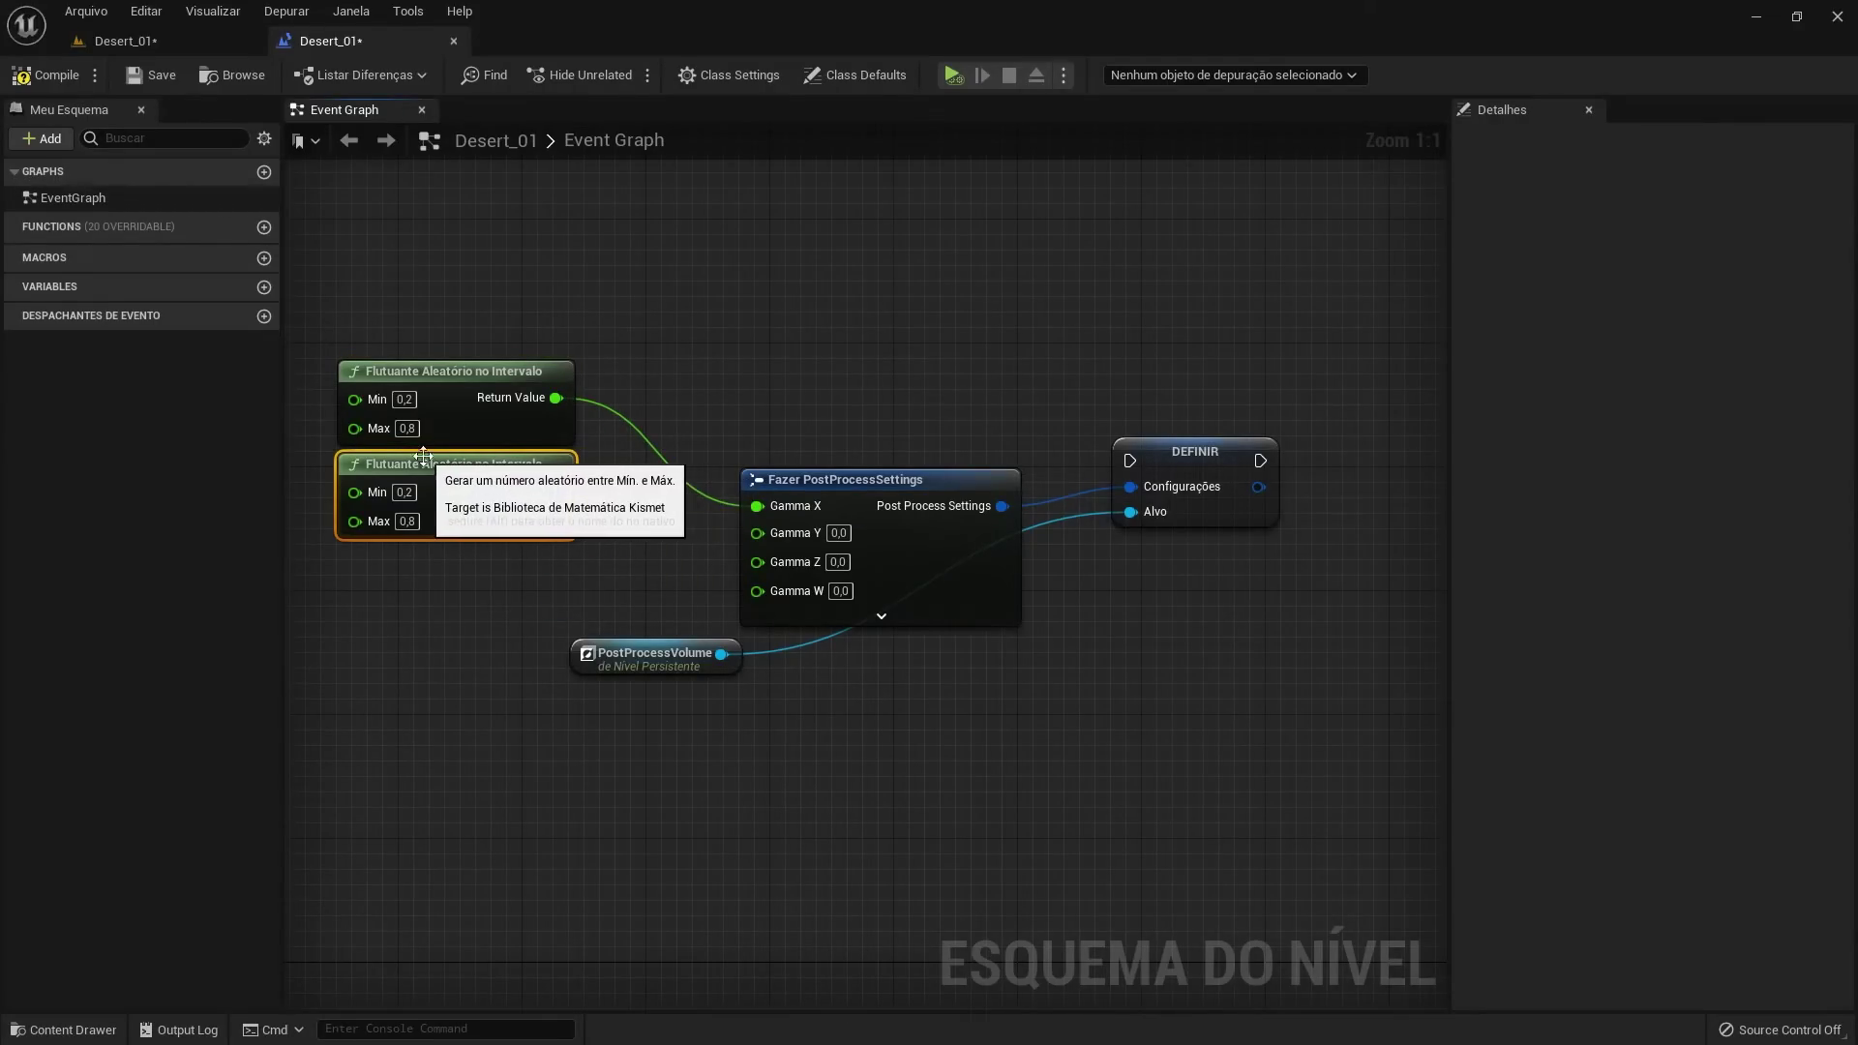
key("ctrl+v")
key("ctrl+v")
left_click_drag(510, 646, 496, 662)
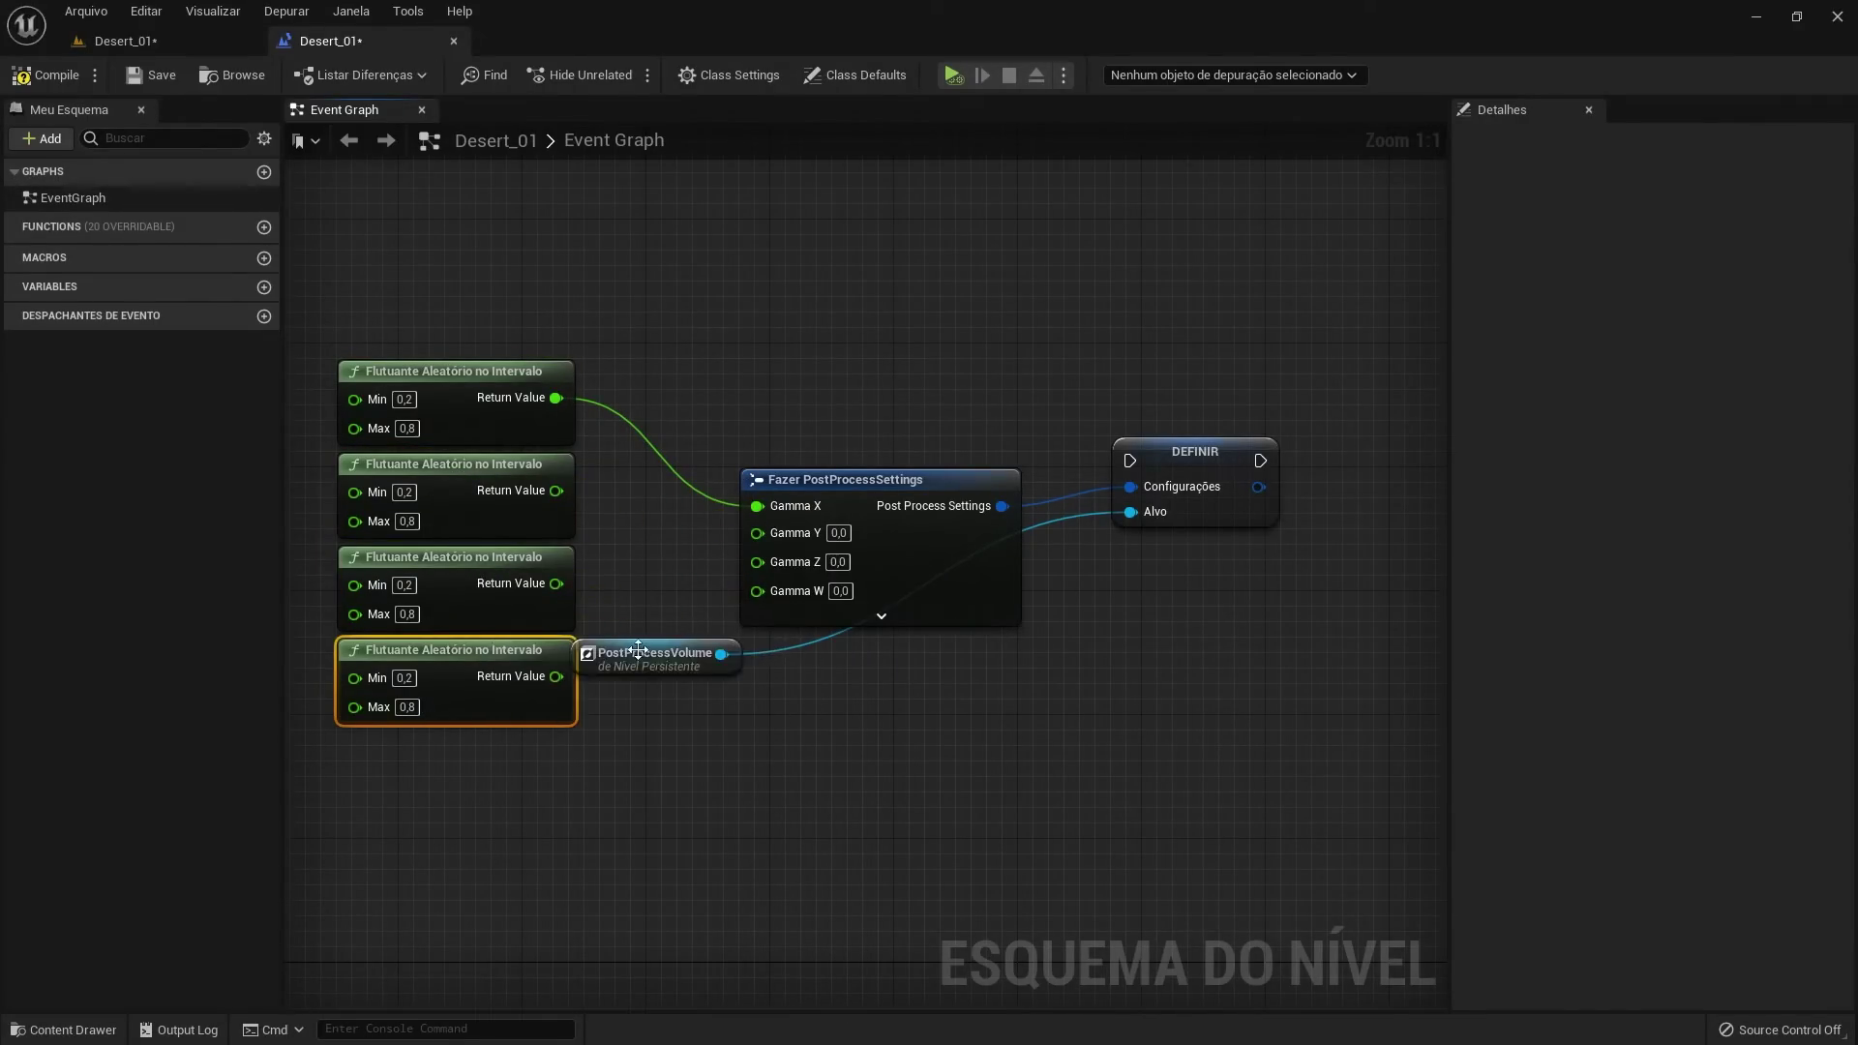
left_click_drag(638, 656, 885, 671)
mouse_move(556, 677)
left_mouse_down()
mouse_move(758, 589)
mouse_move(556, 584)
left_mouse_up()
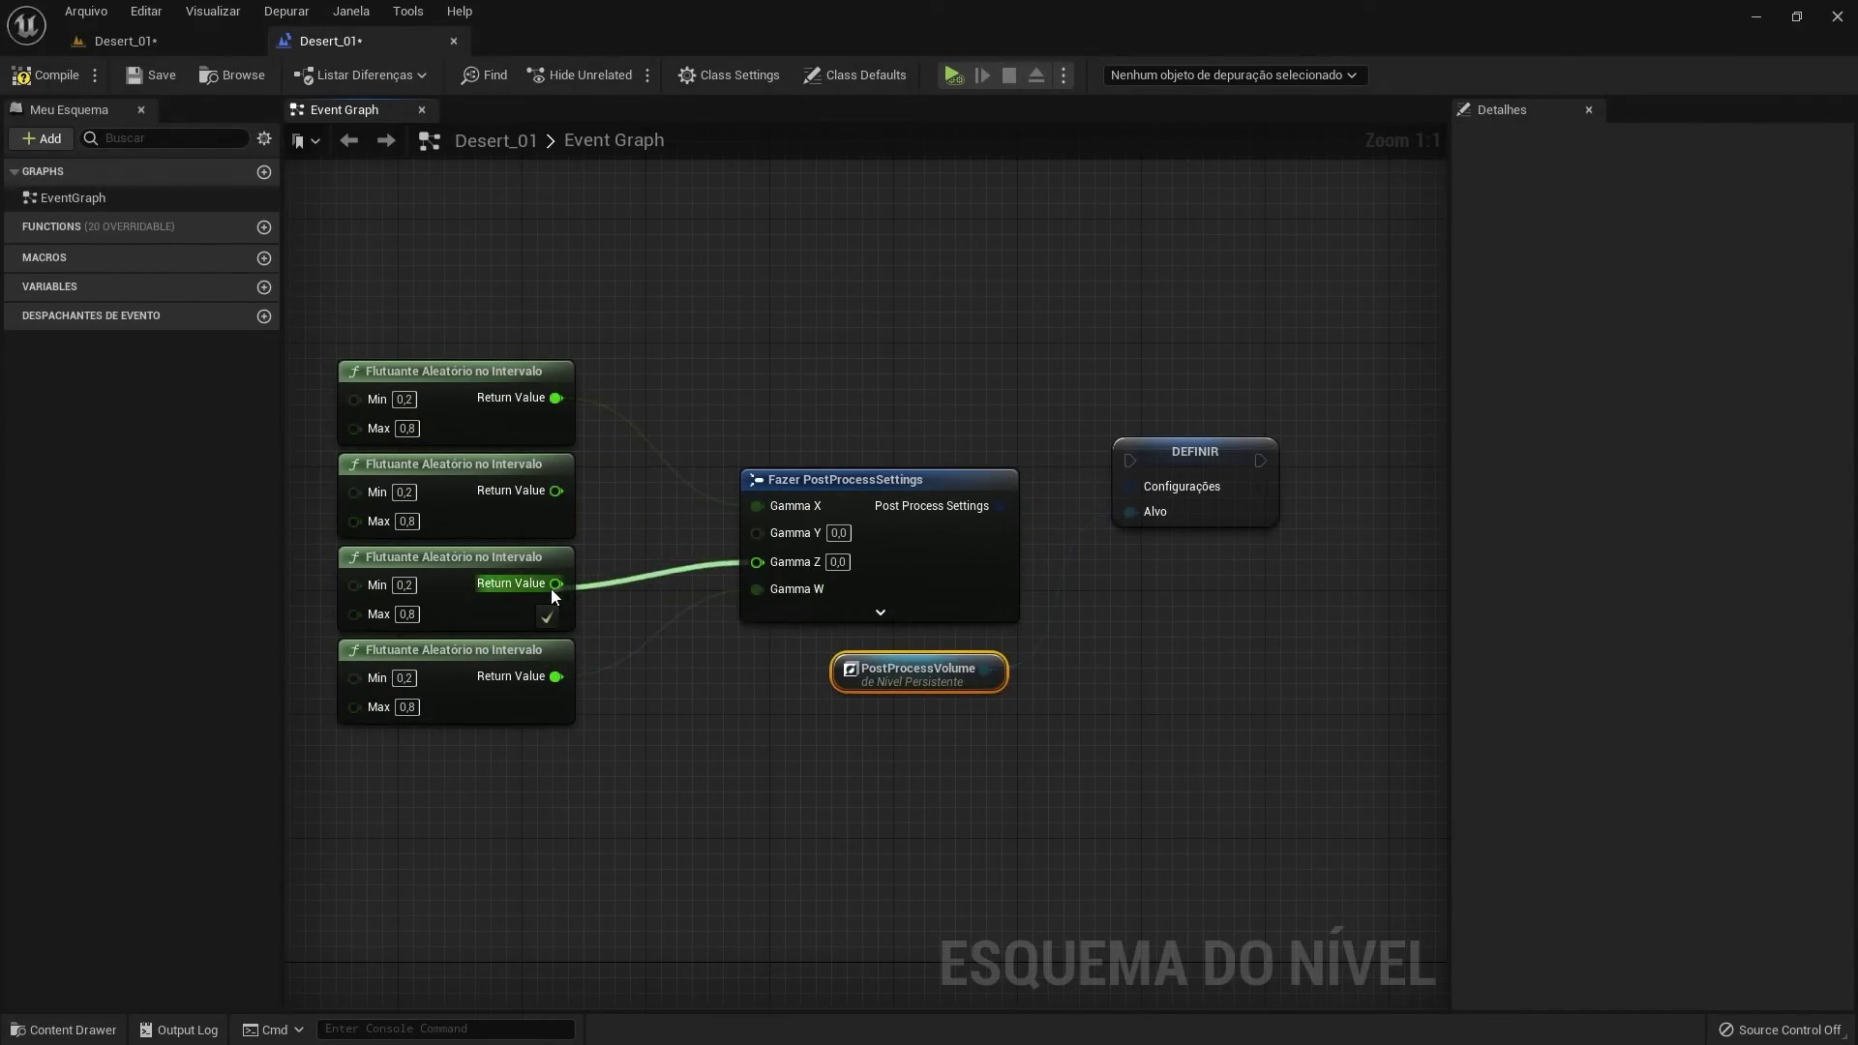
left_click_drag(556, 491, 757, 531)
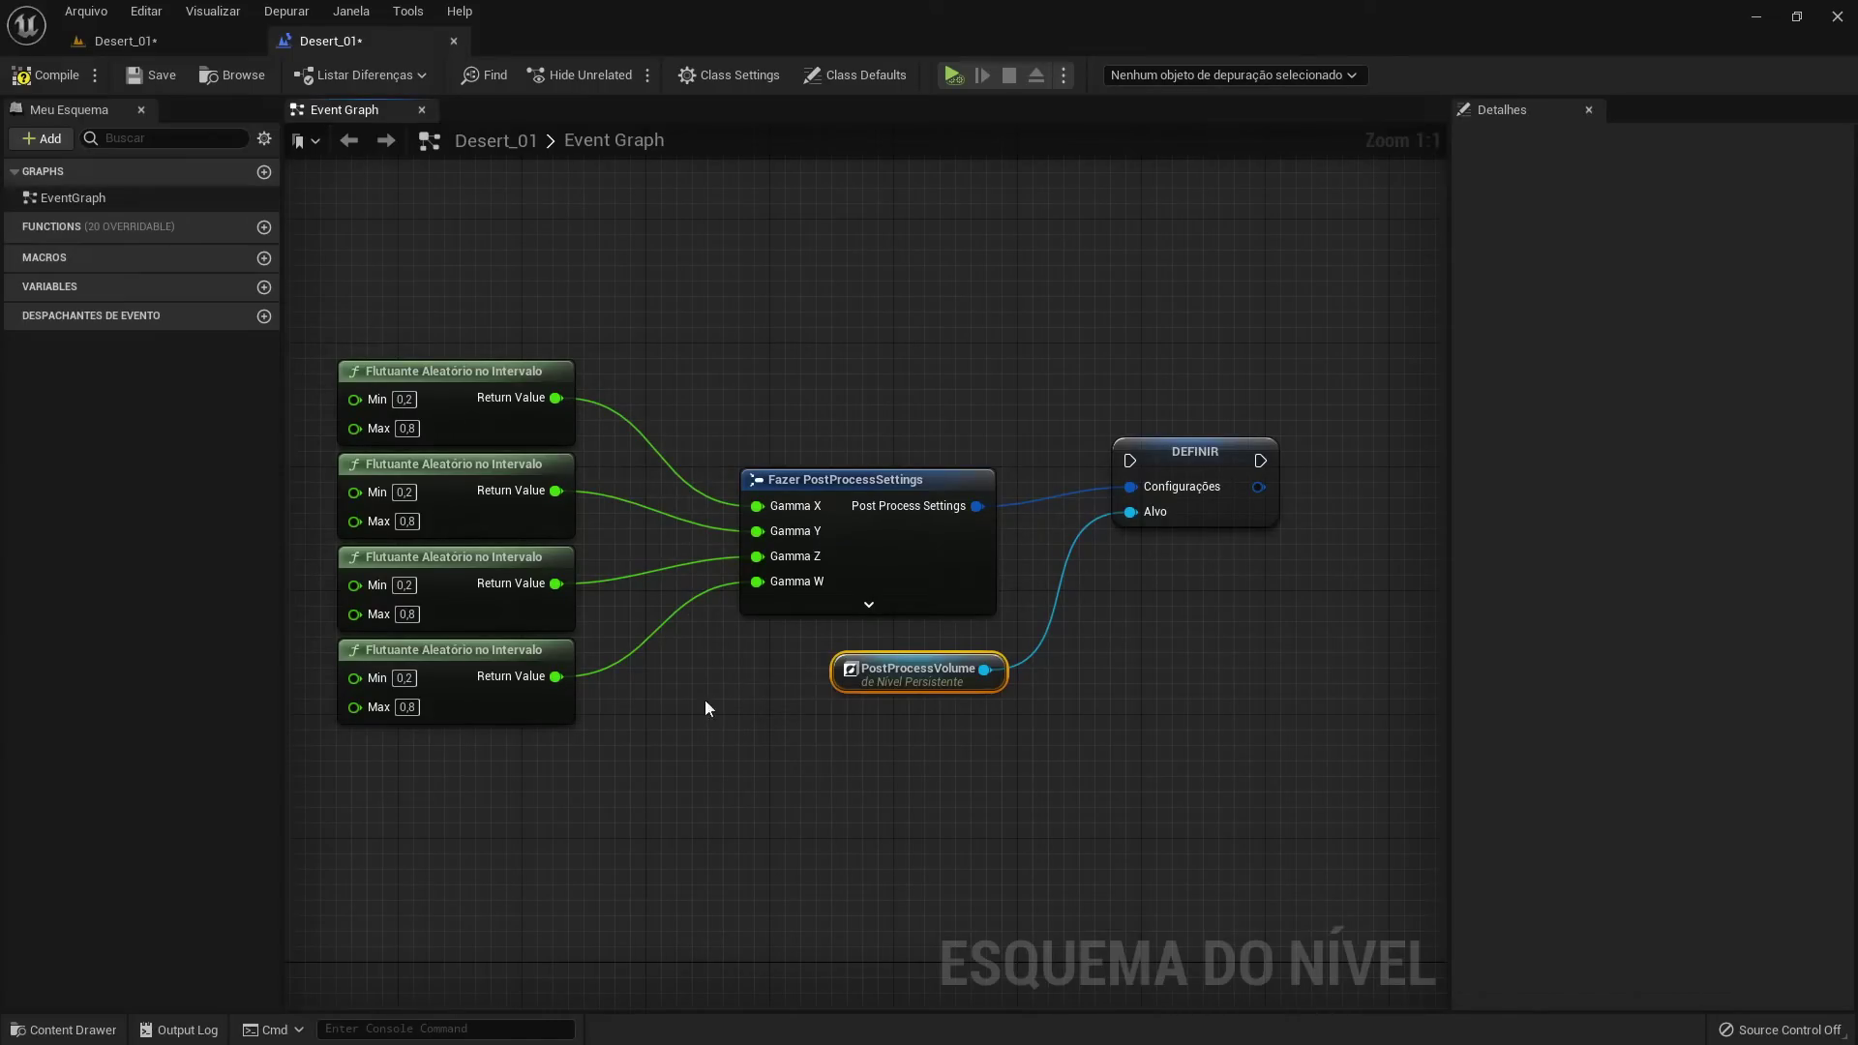
Trigger the DEFINIR settings node from an Event BeginPlay node
left_click(1228, 452)
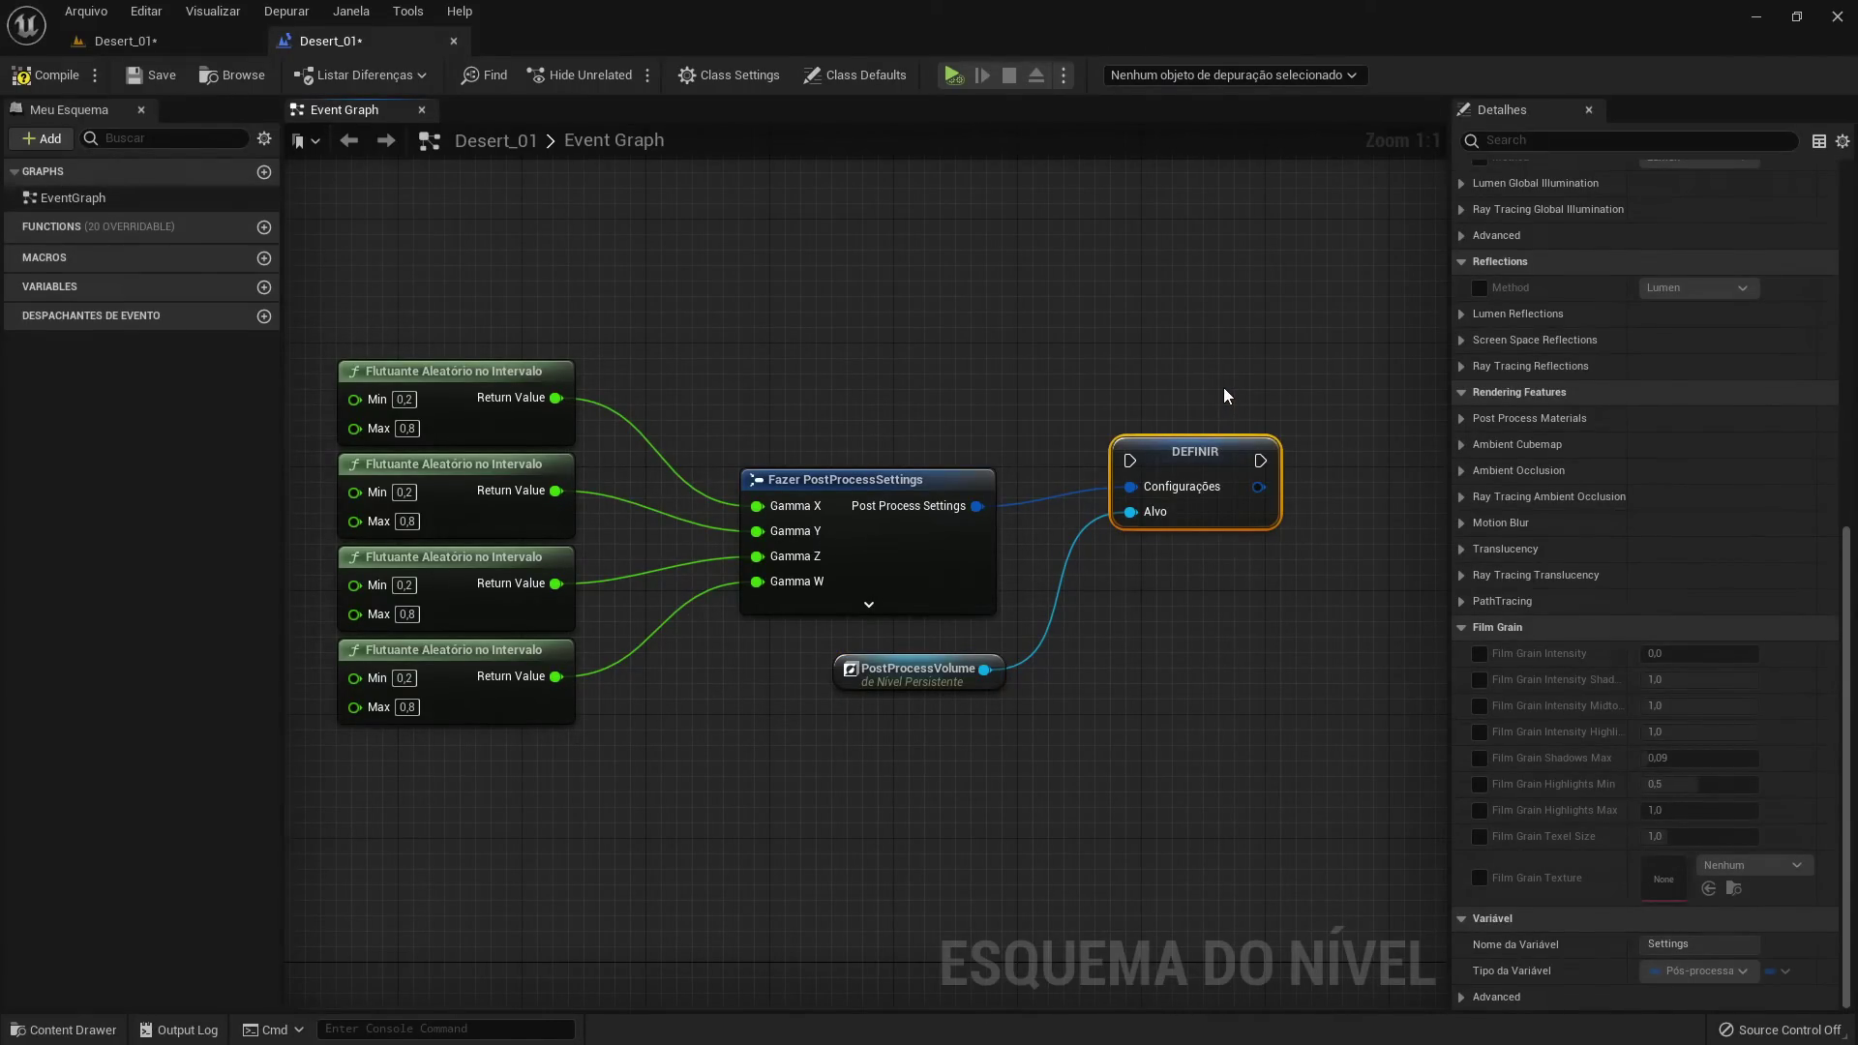
left_click(718, 347)
mouse_move(859, 384)
left_mouse_down()
mouse_move(995, 399)
mouse_move(1113, 458)
left_mouse_up()
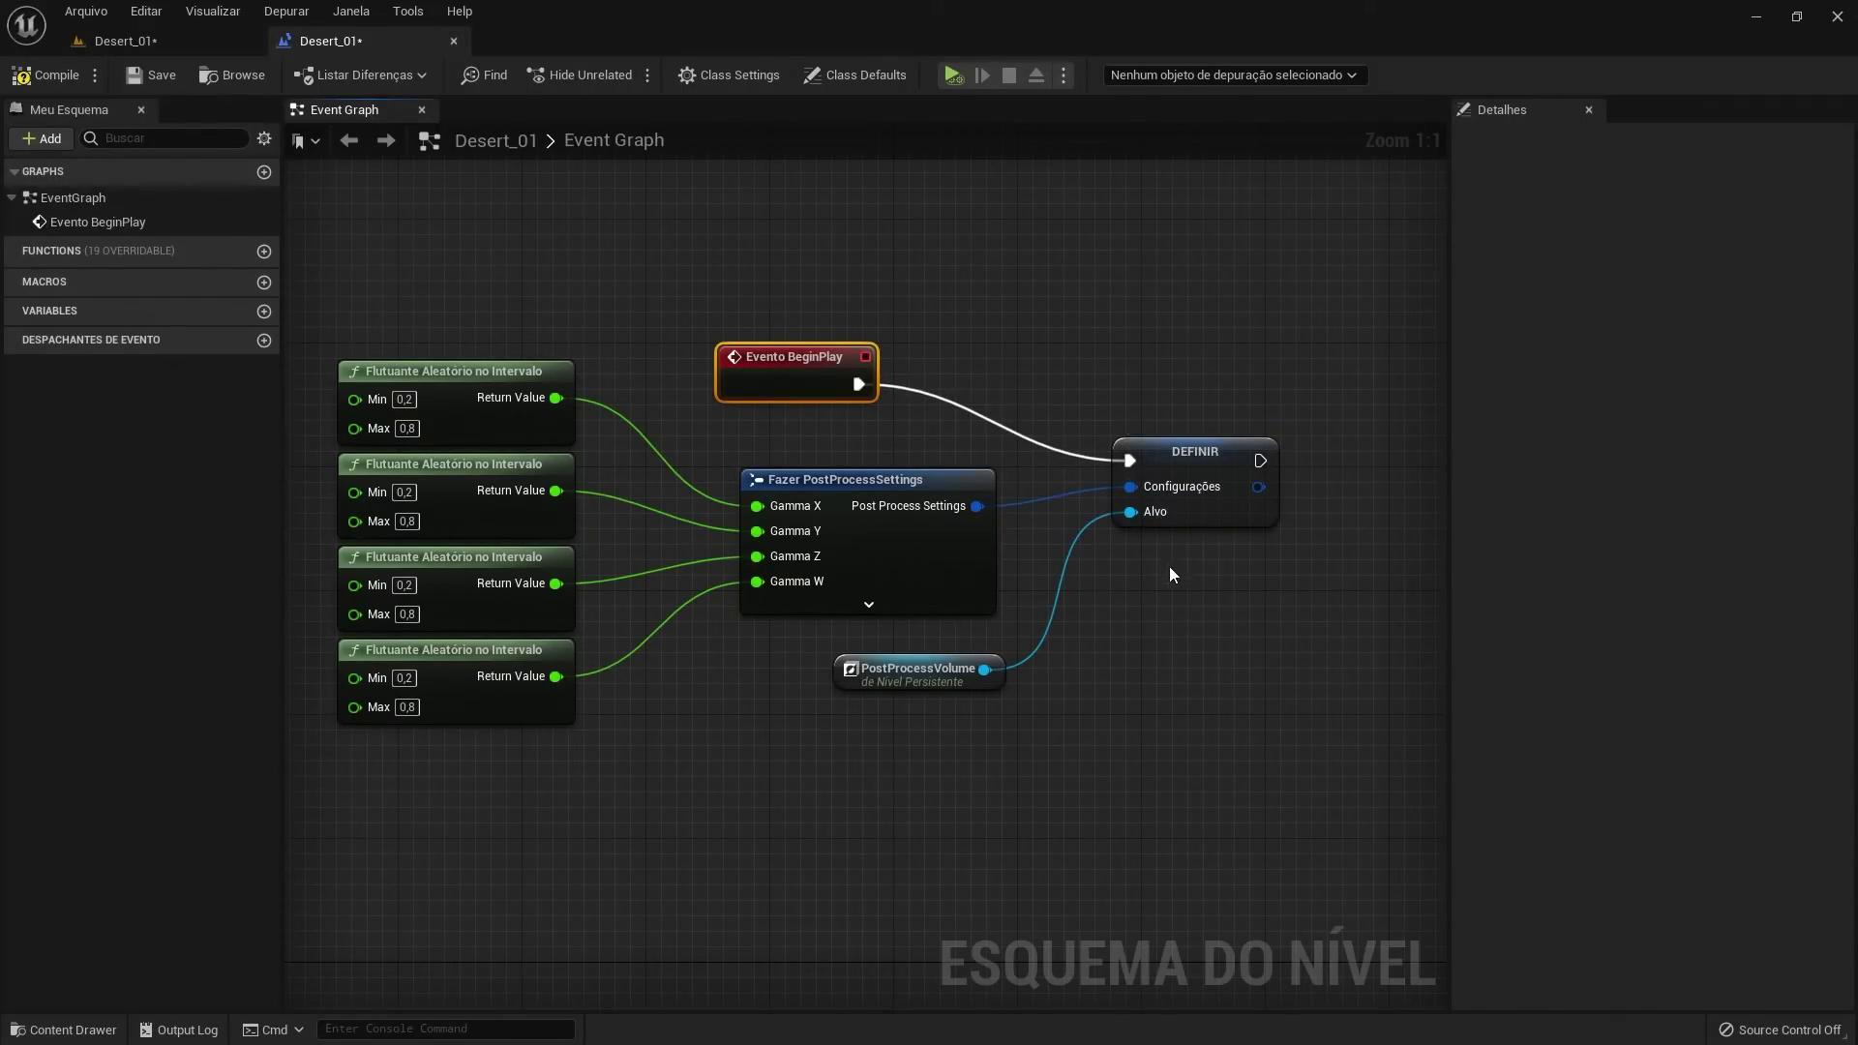
Loop DEFINIR through a 1-second Delay via a reroute, and pick the level as debug object
left_click(1326, 477)
scroll(1158, 534, "down", 1)
right_click_drag(1158, 534, 1158, 587)
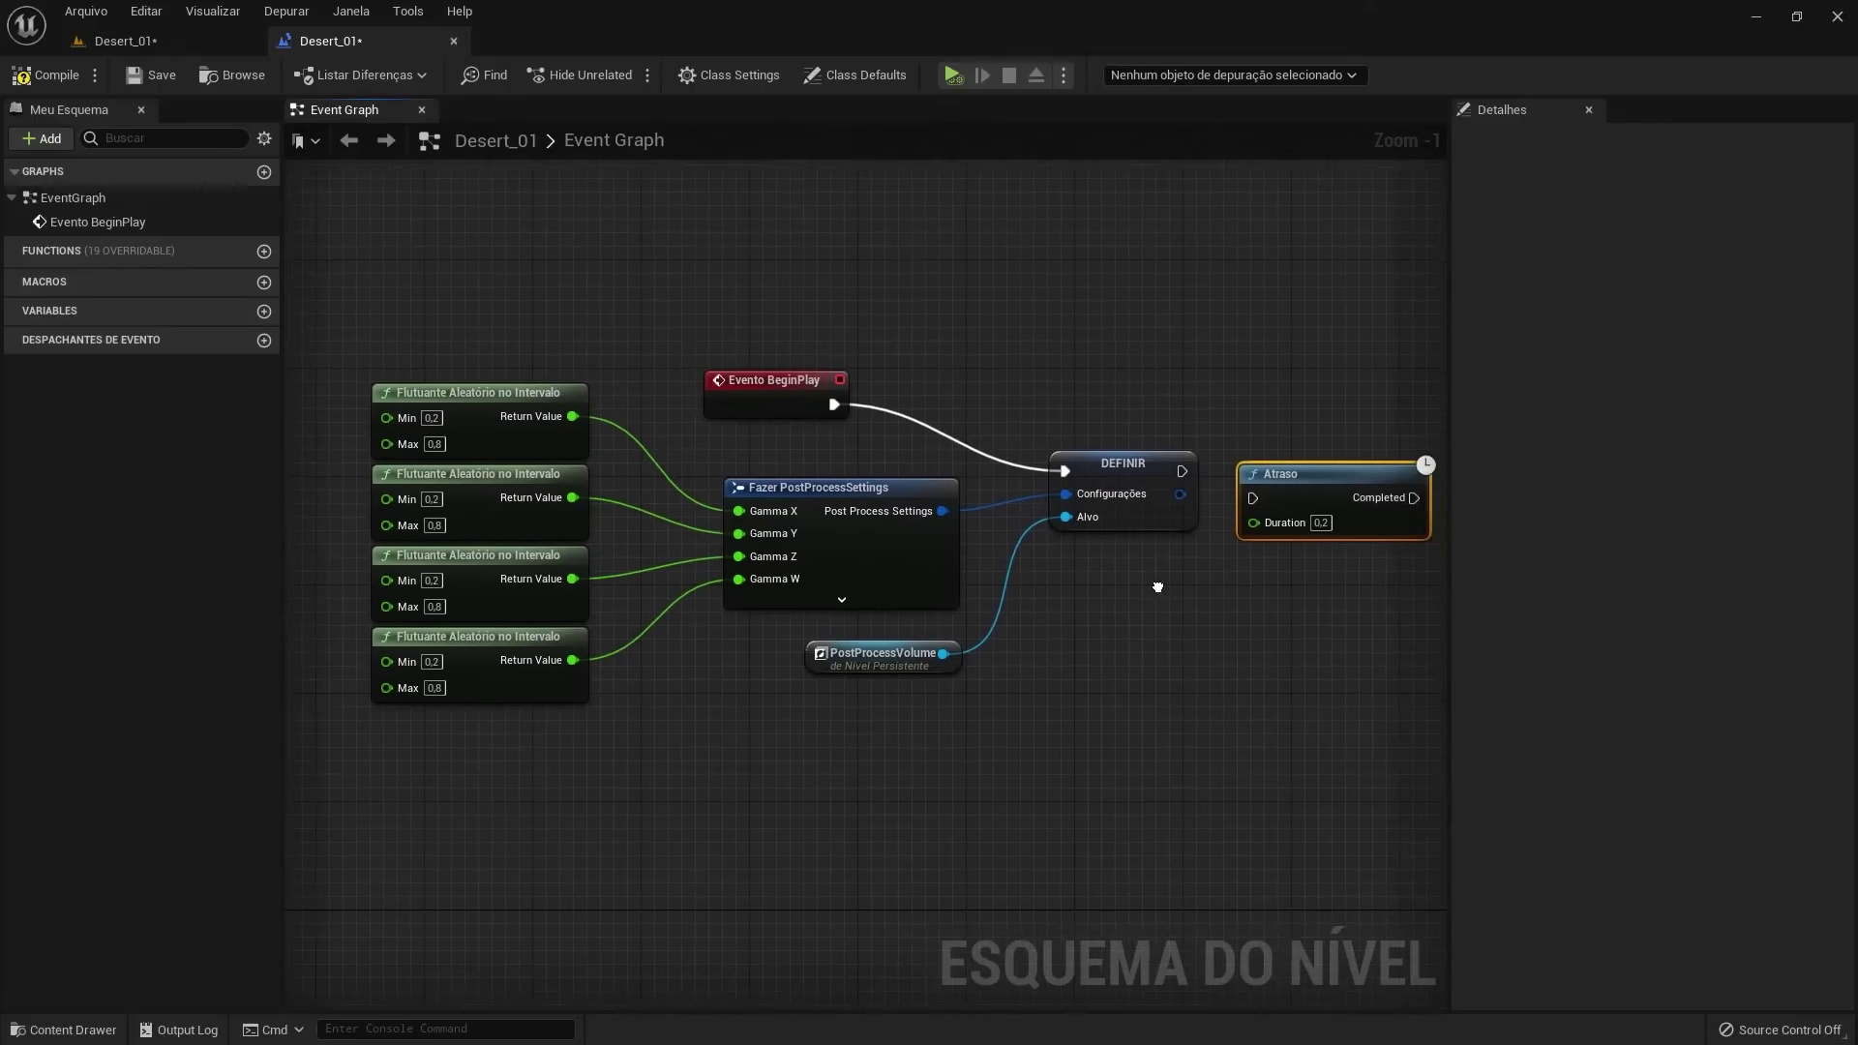
mouse_move(1414, 497)
left_mouse_down()
mouse_move(1300, 283)
mouse_move(984, 469)
left_mouse_up()
double_click(1340, 467)
left_click_drag(1339, 467, 1159, 322)
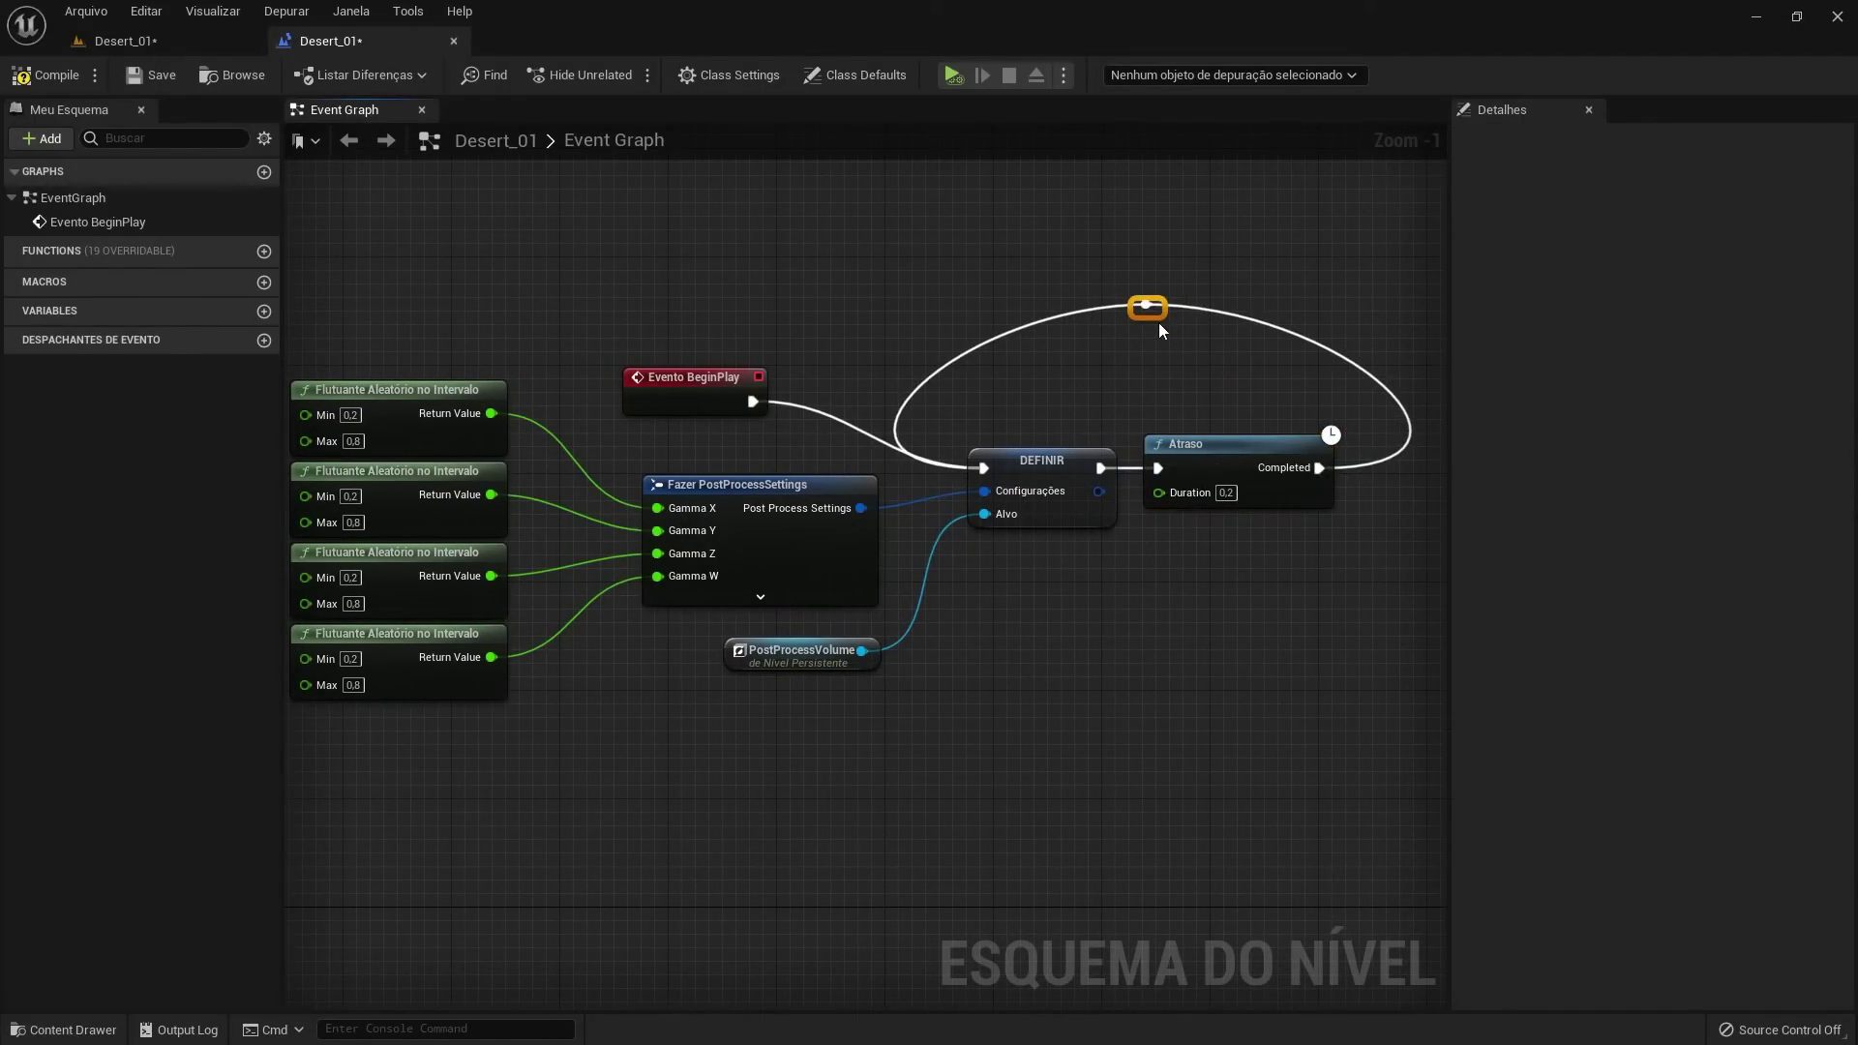
left_click(1226, 493)
type("1")
left_click(1225, 533)
left_click(1191, 75)
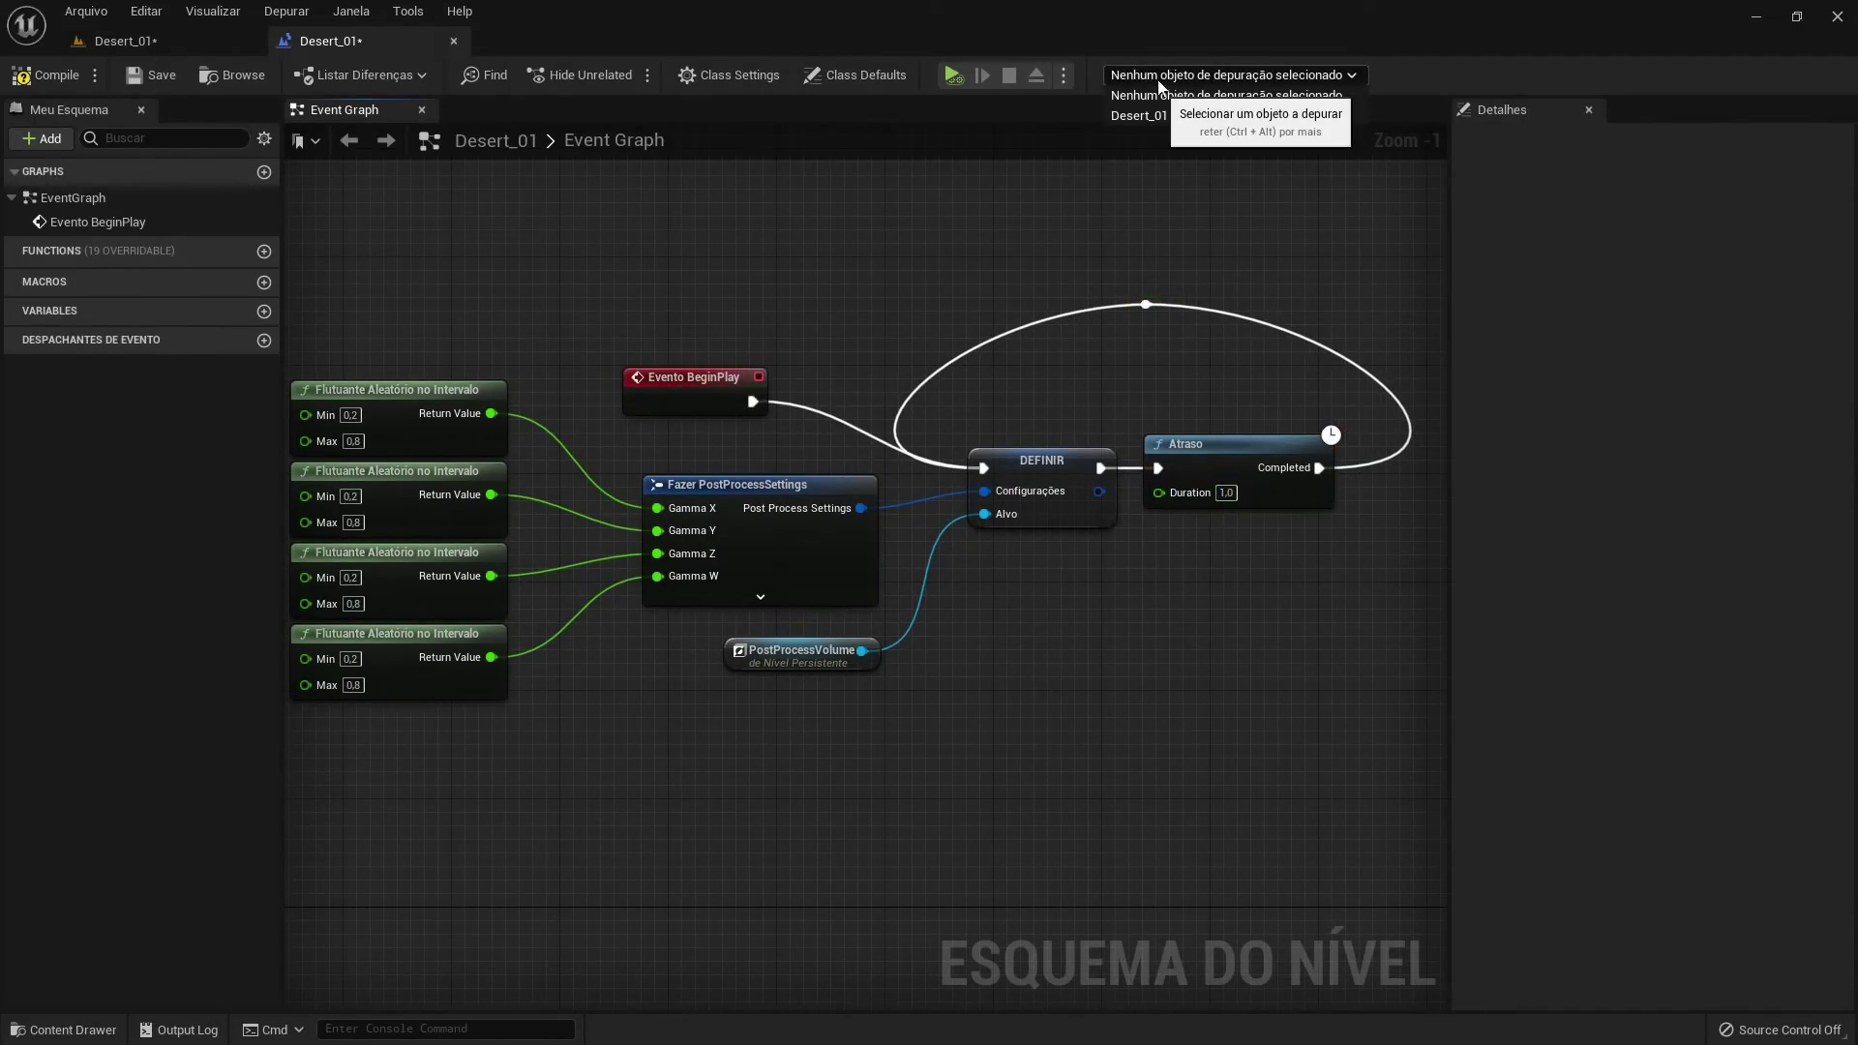
left_click(1142, 118)
Simulate briefly, then play the desert level to watch the random recolouring, and return to the Level Blueprint
left_click(955, 85)
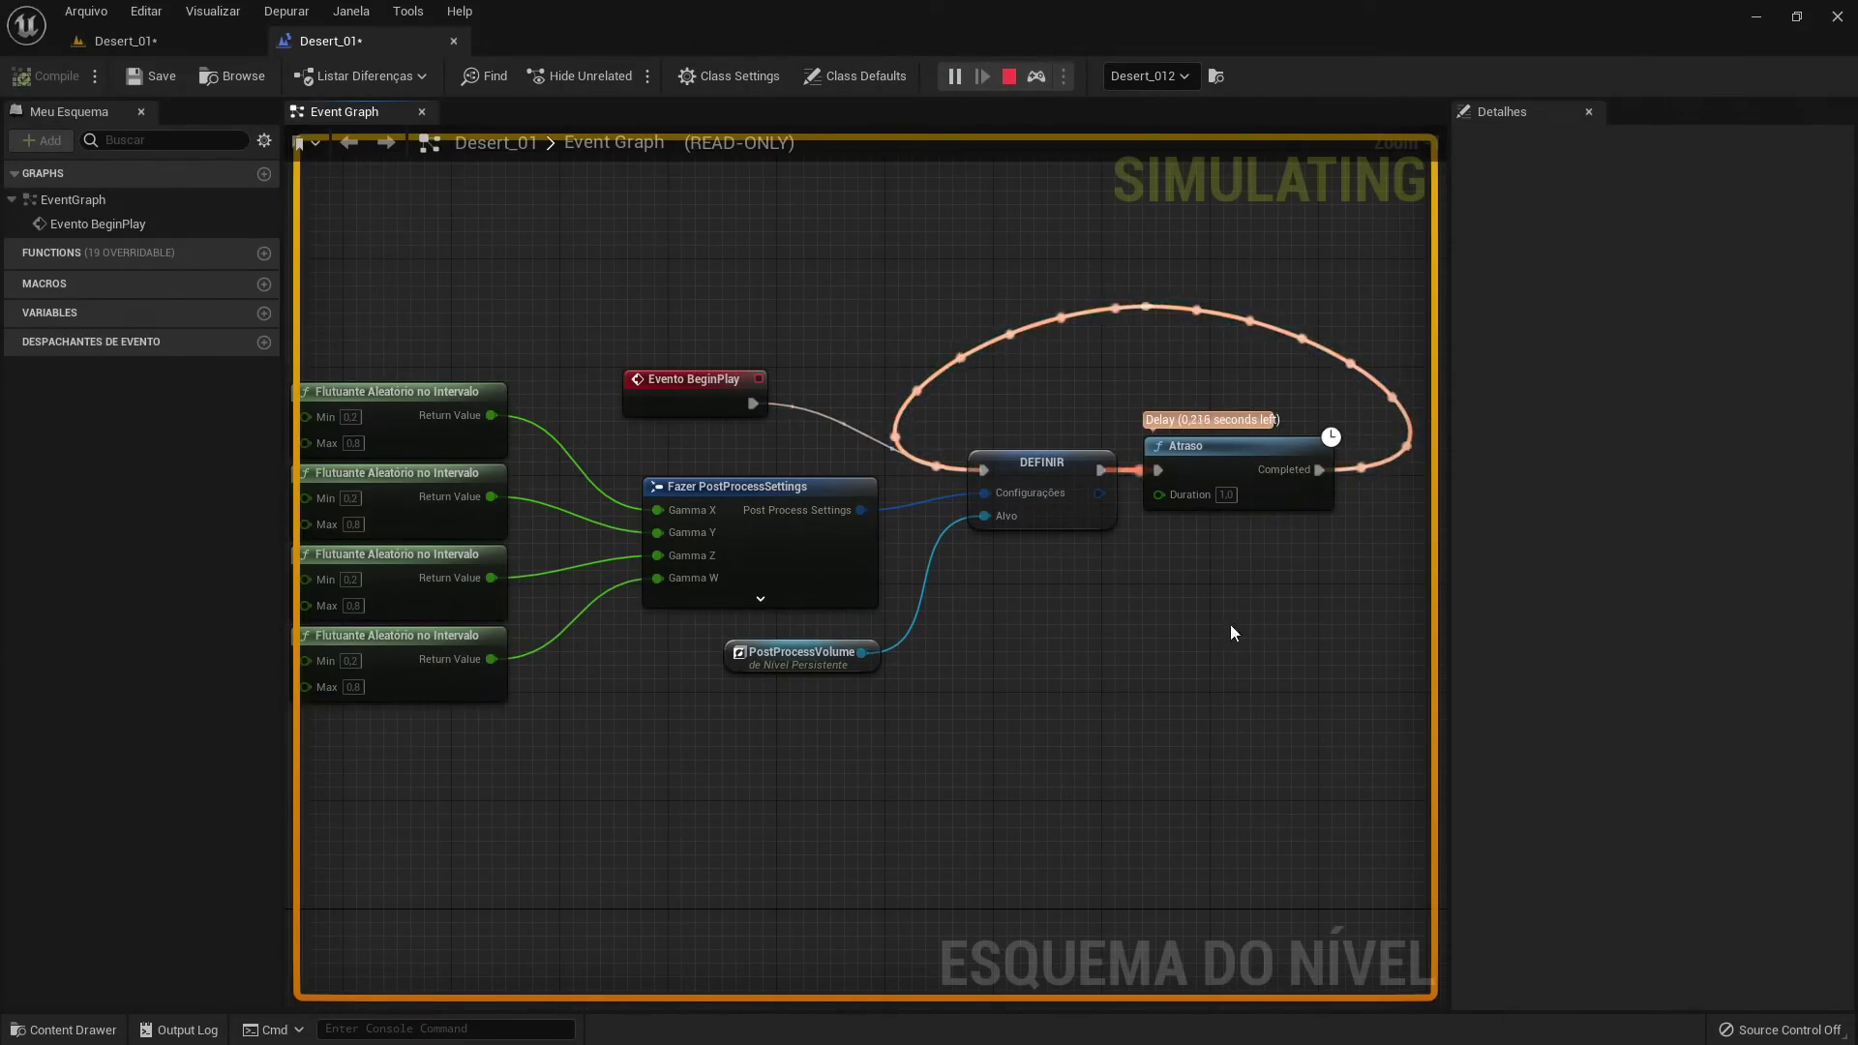
key("Escape")
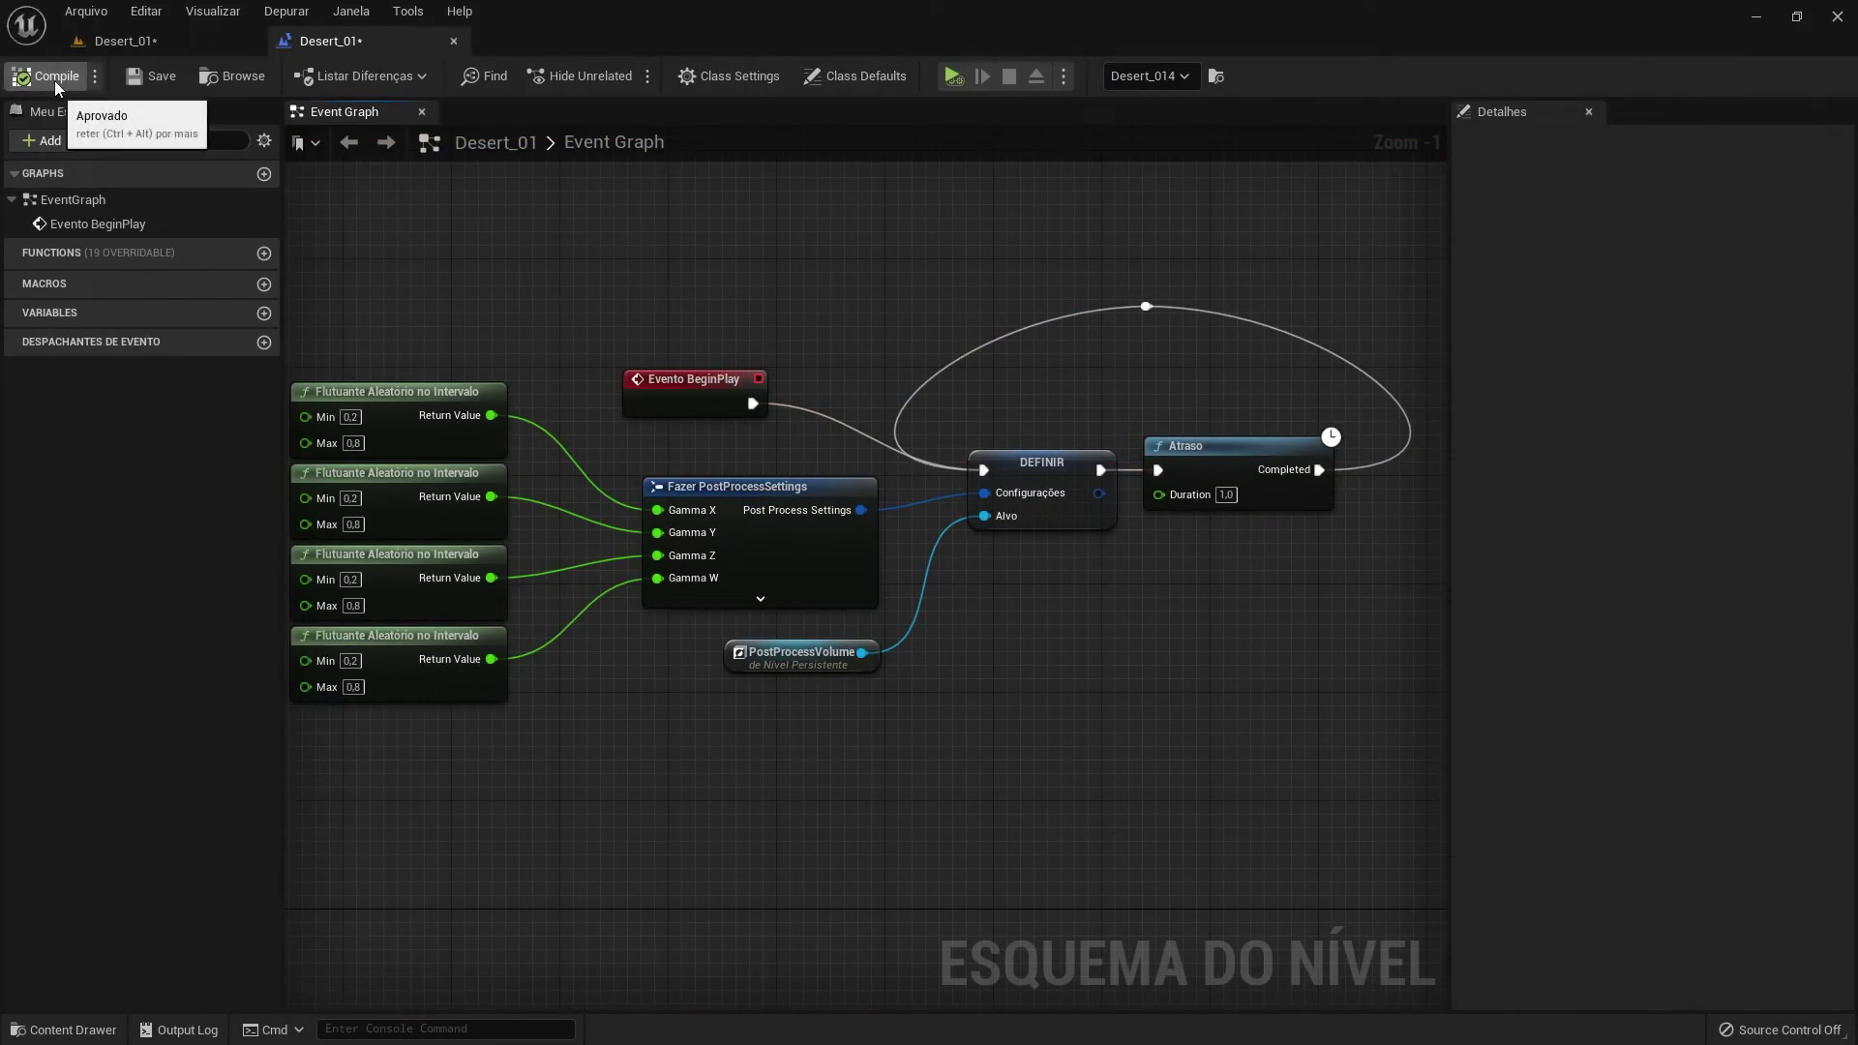
left_click(101, 47)
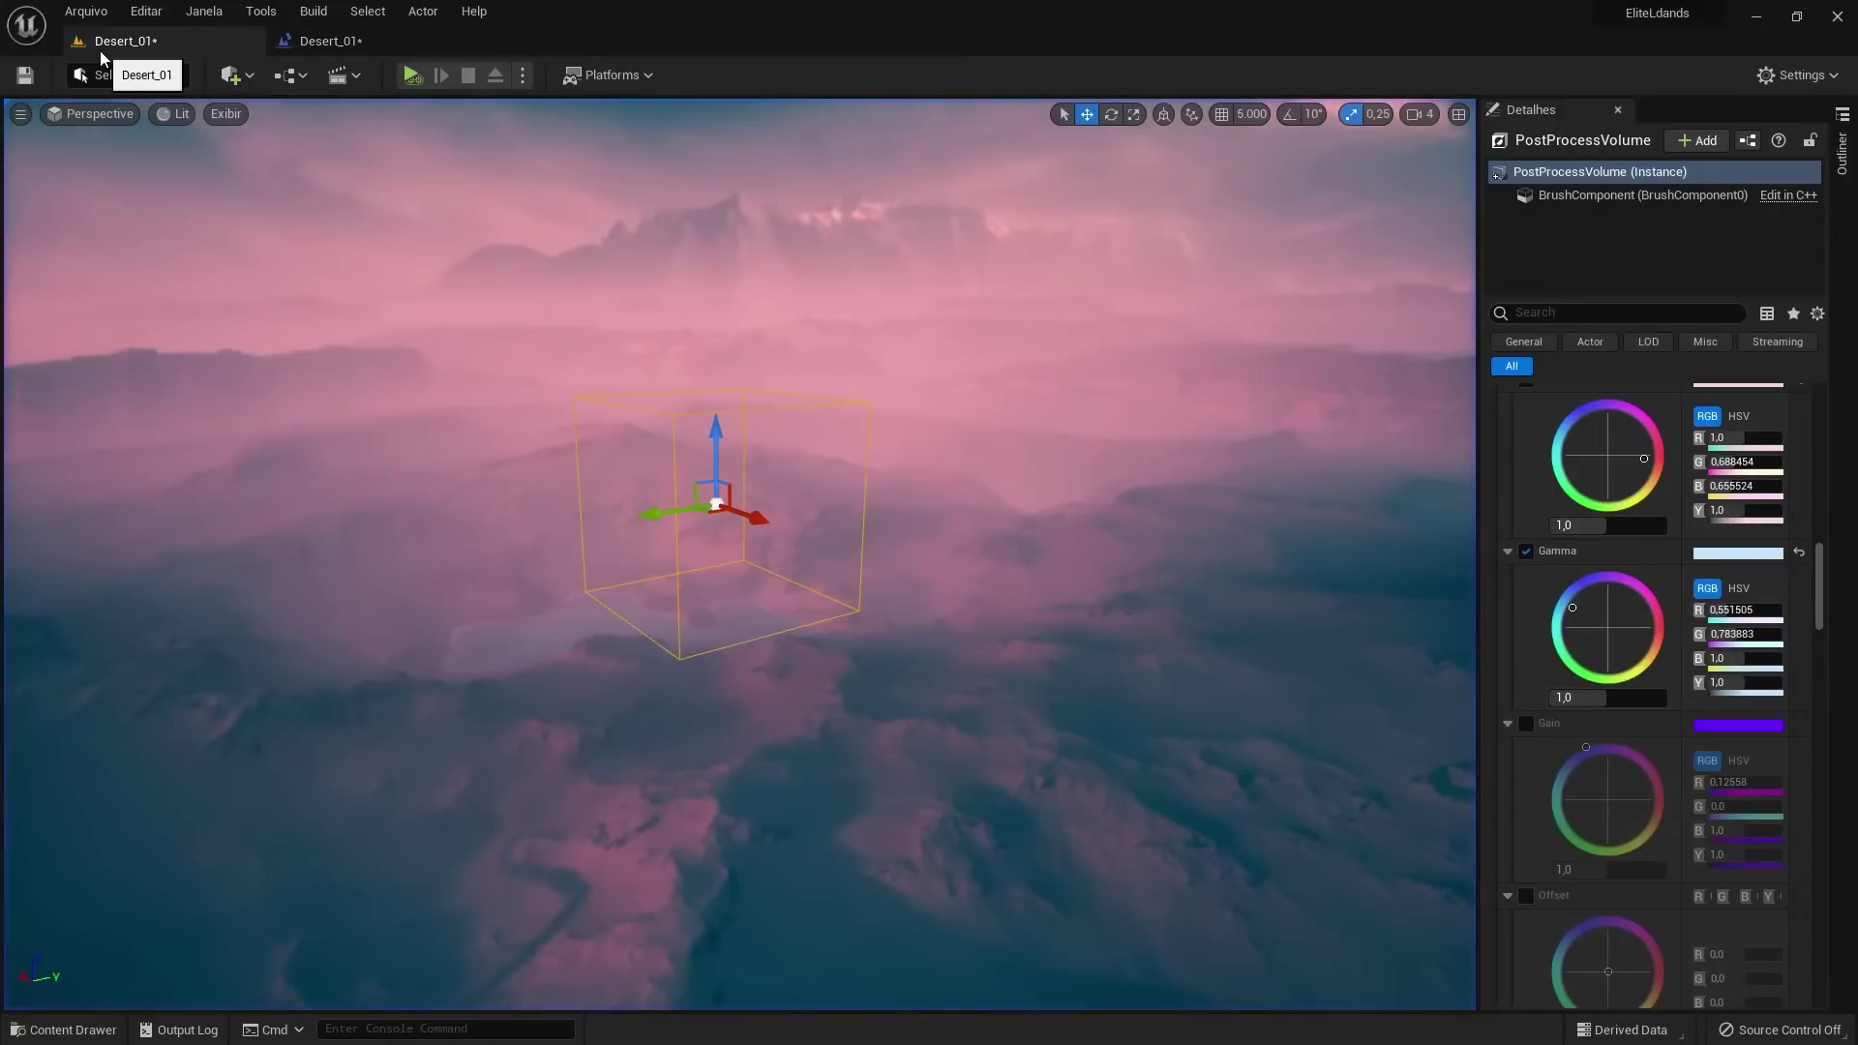
left_click(411, 77)
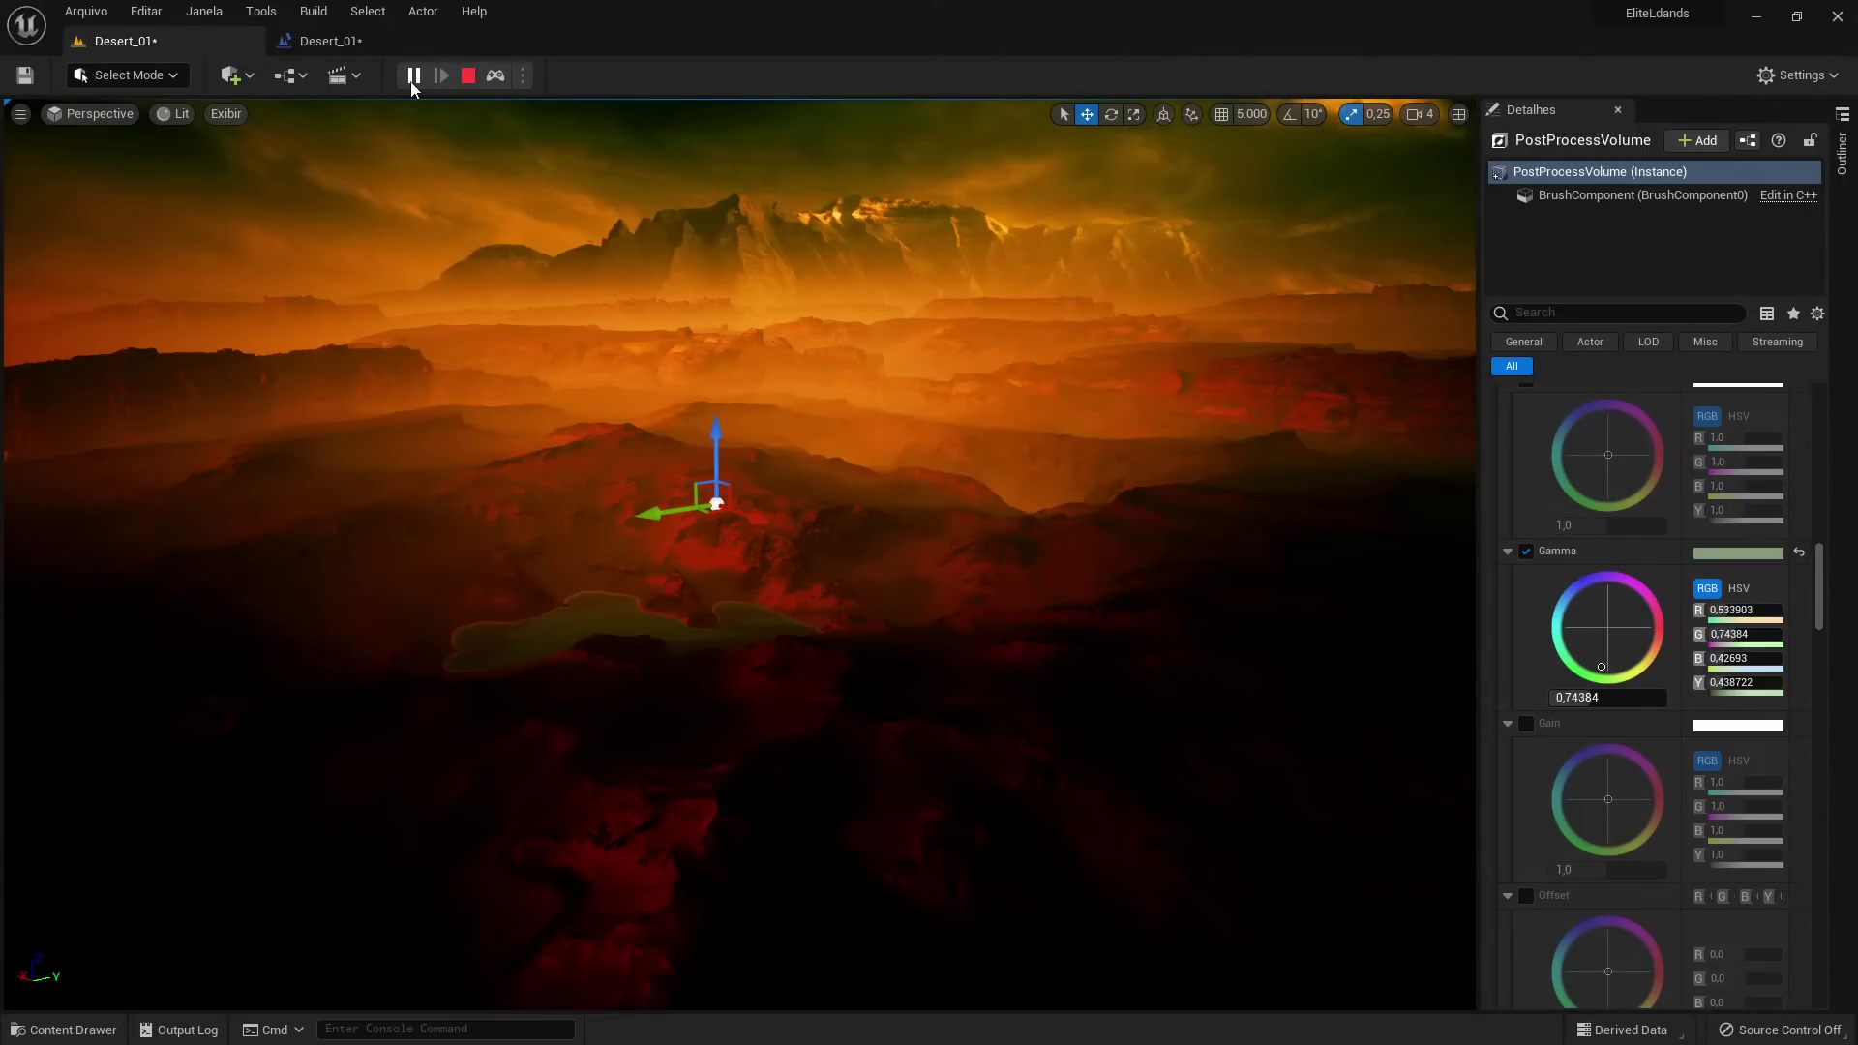
key("Escape")
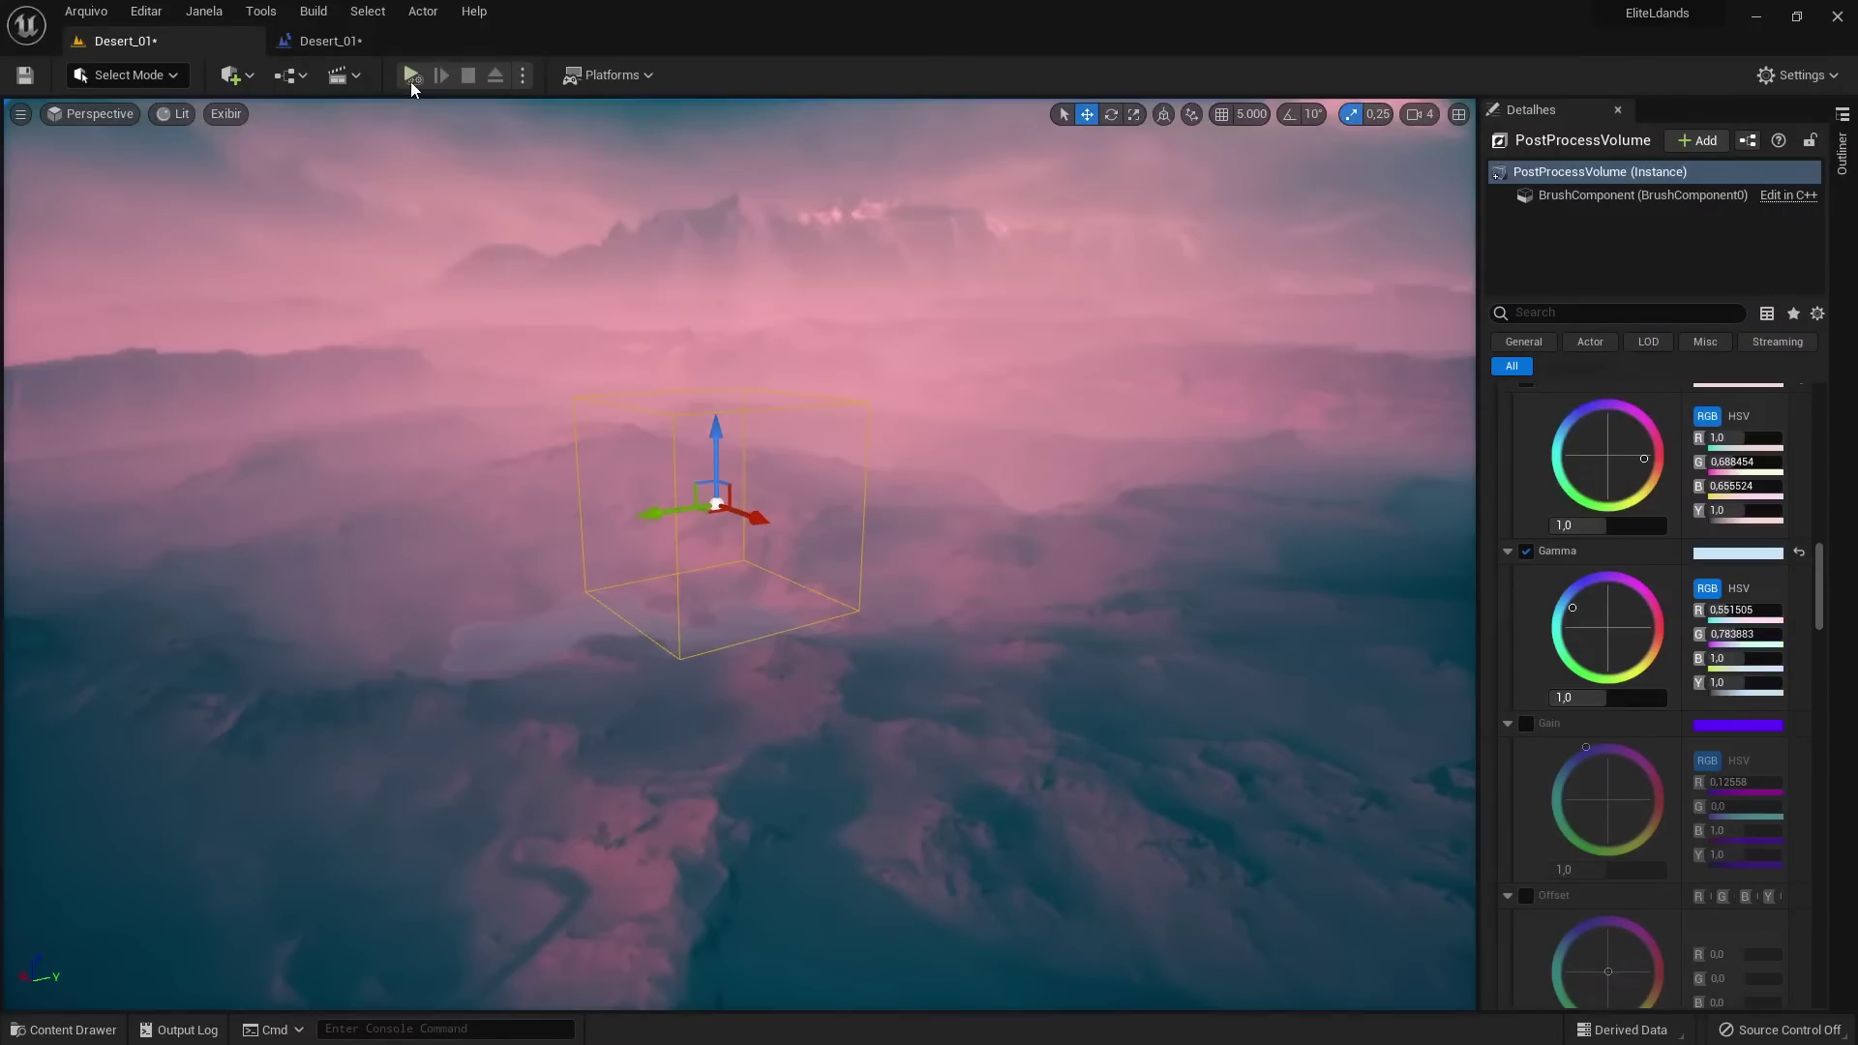
left_click(328, 49)
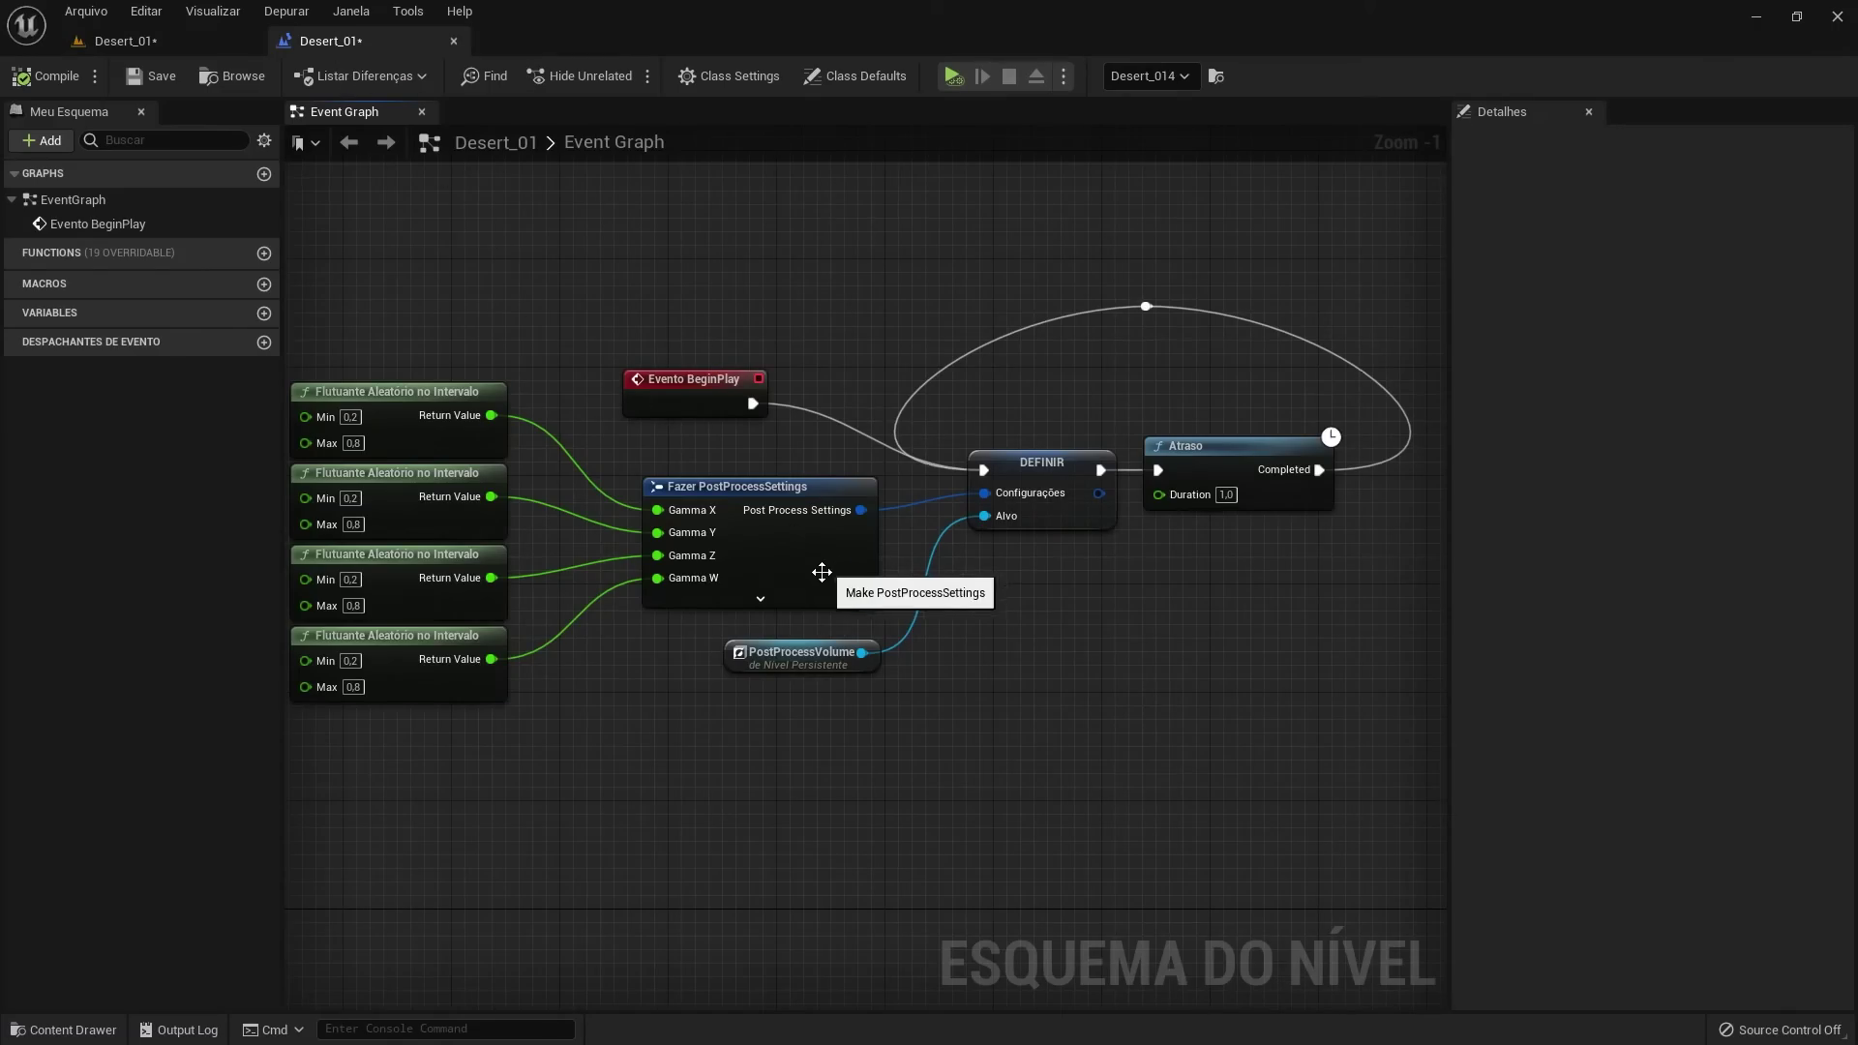
Move the large Make PostProcessSettings node and its random floats beside the DEFINIR node
scroll(836, 576, "up", 2)
scroll(836, 571, "down", 12)
left_click_drag(677, 506, 416, 944)
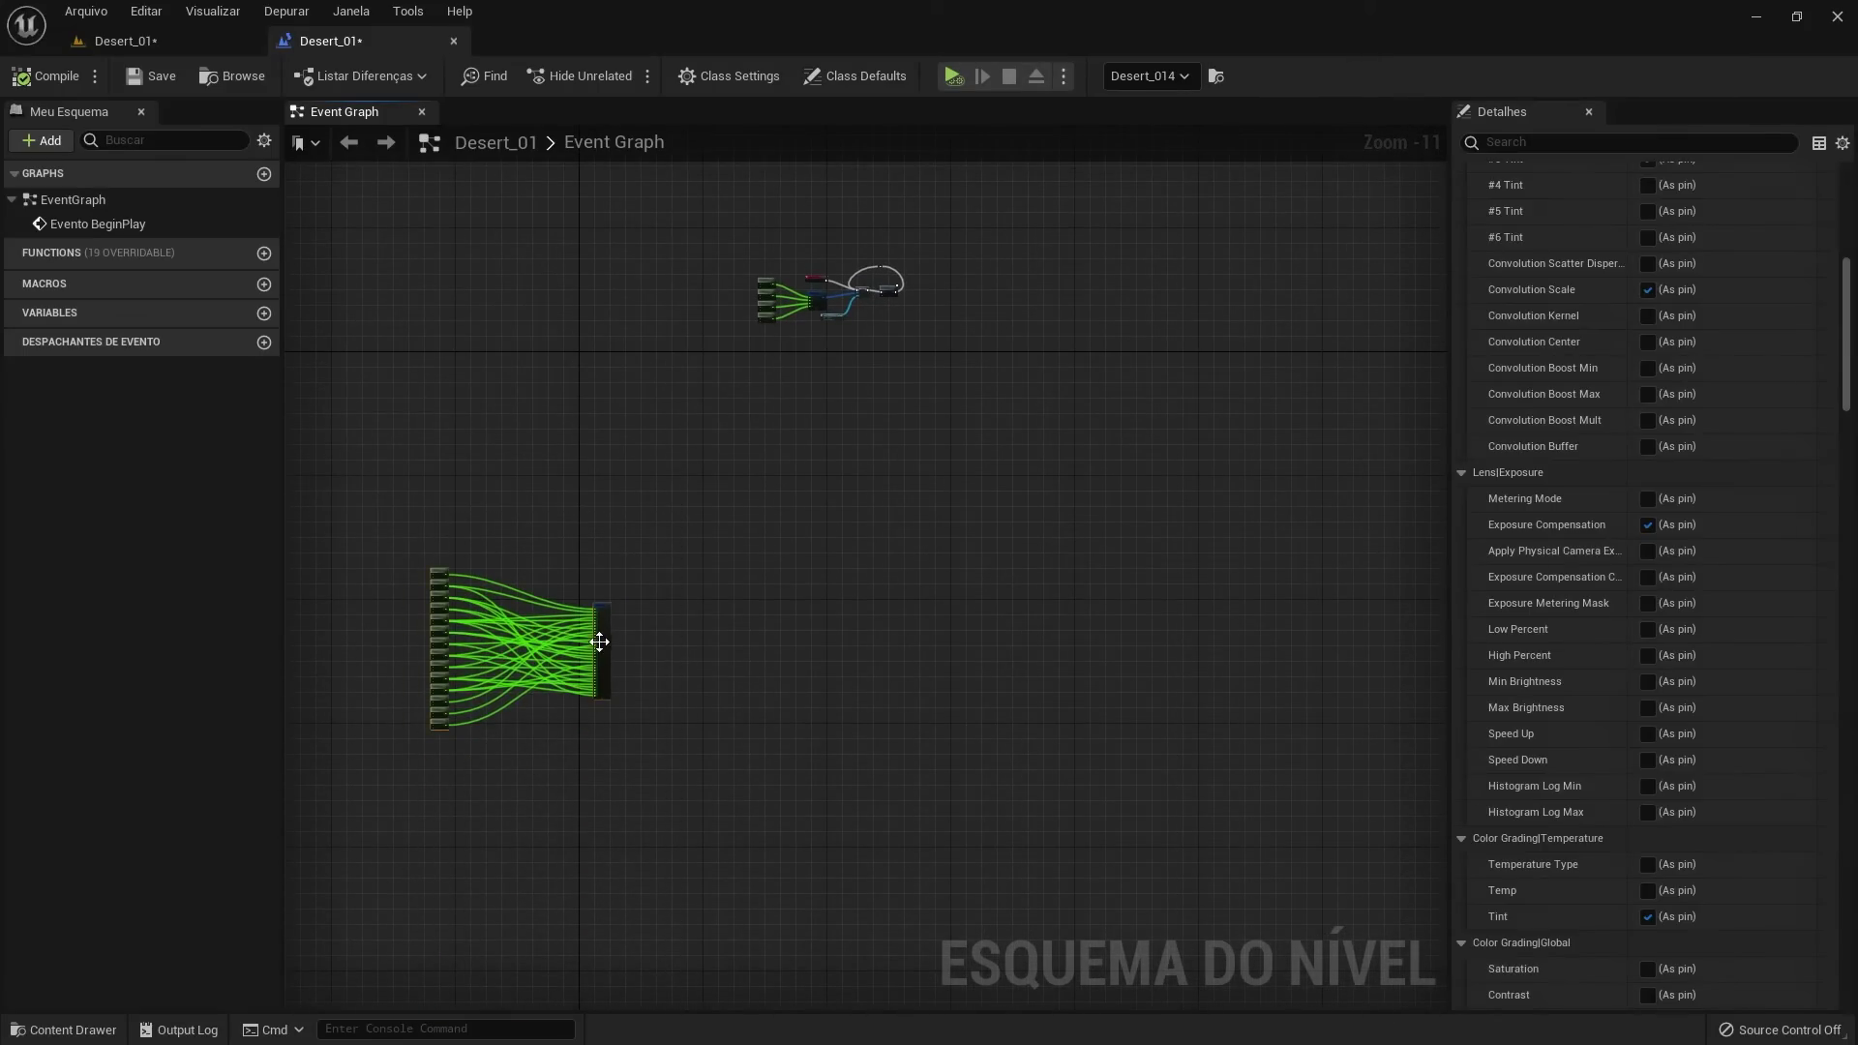
left_click_drag(598, 642, 745, 302)
scroll(853, 276, "up", 7)
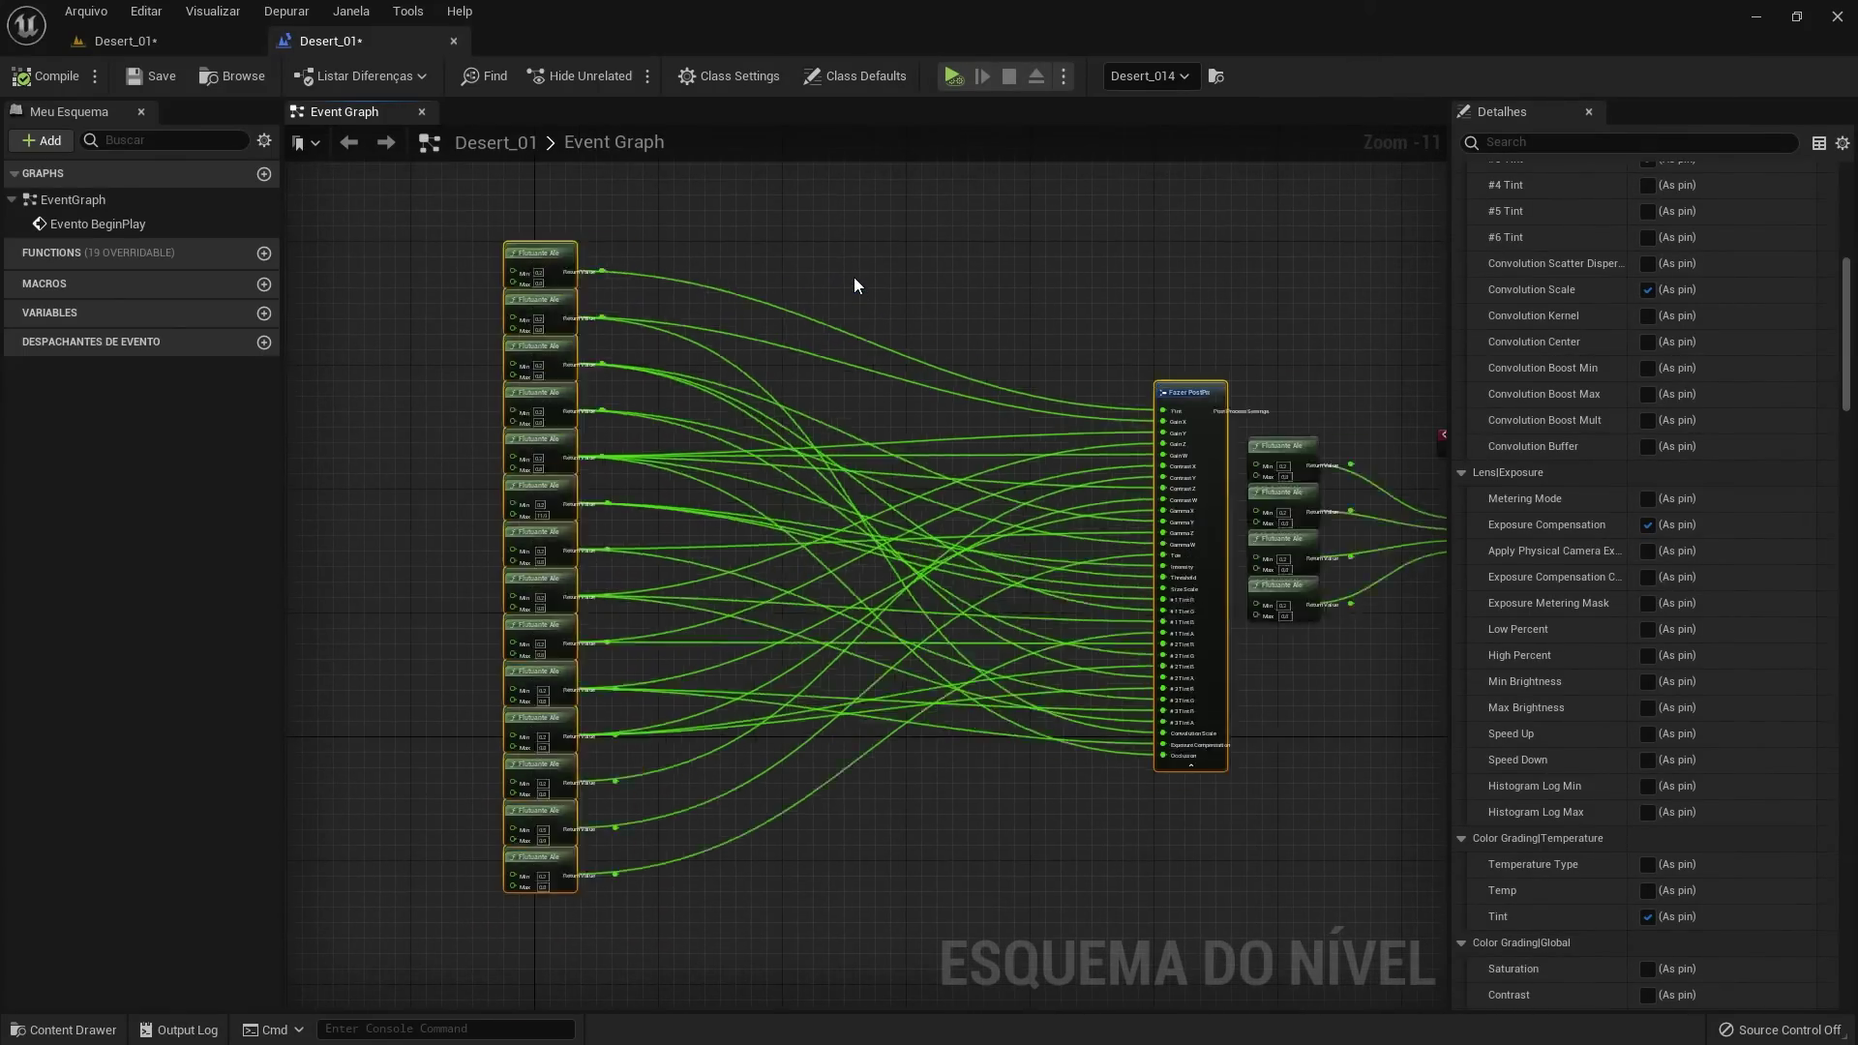
mouse_move(911, 317)
right_mouse_down()
mouse_move(678, 298)
mouse_move(708, 297)
right_mouse_up()
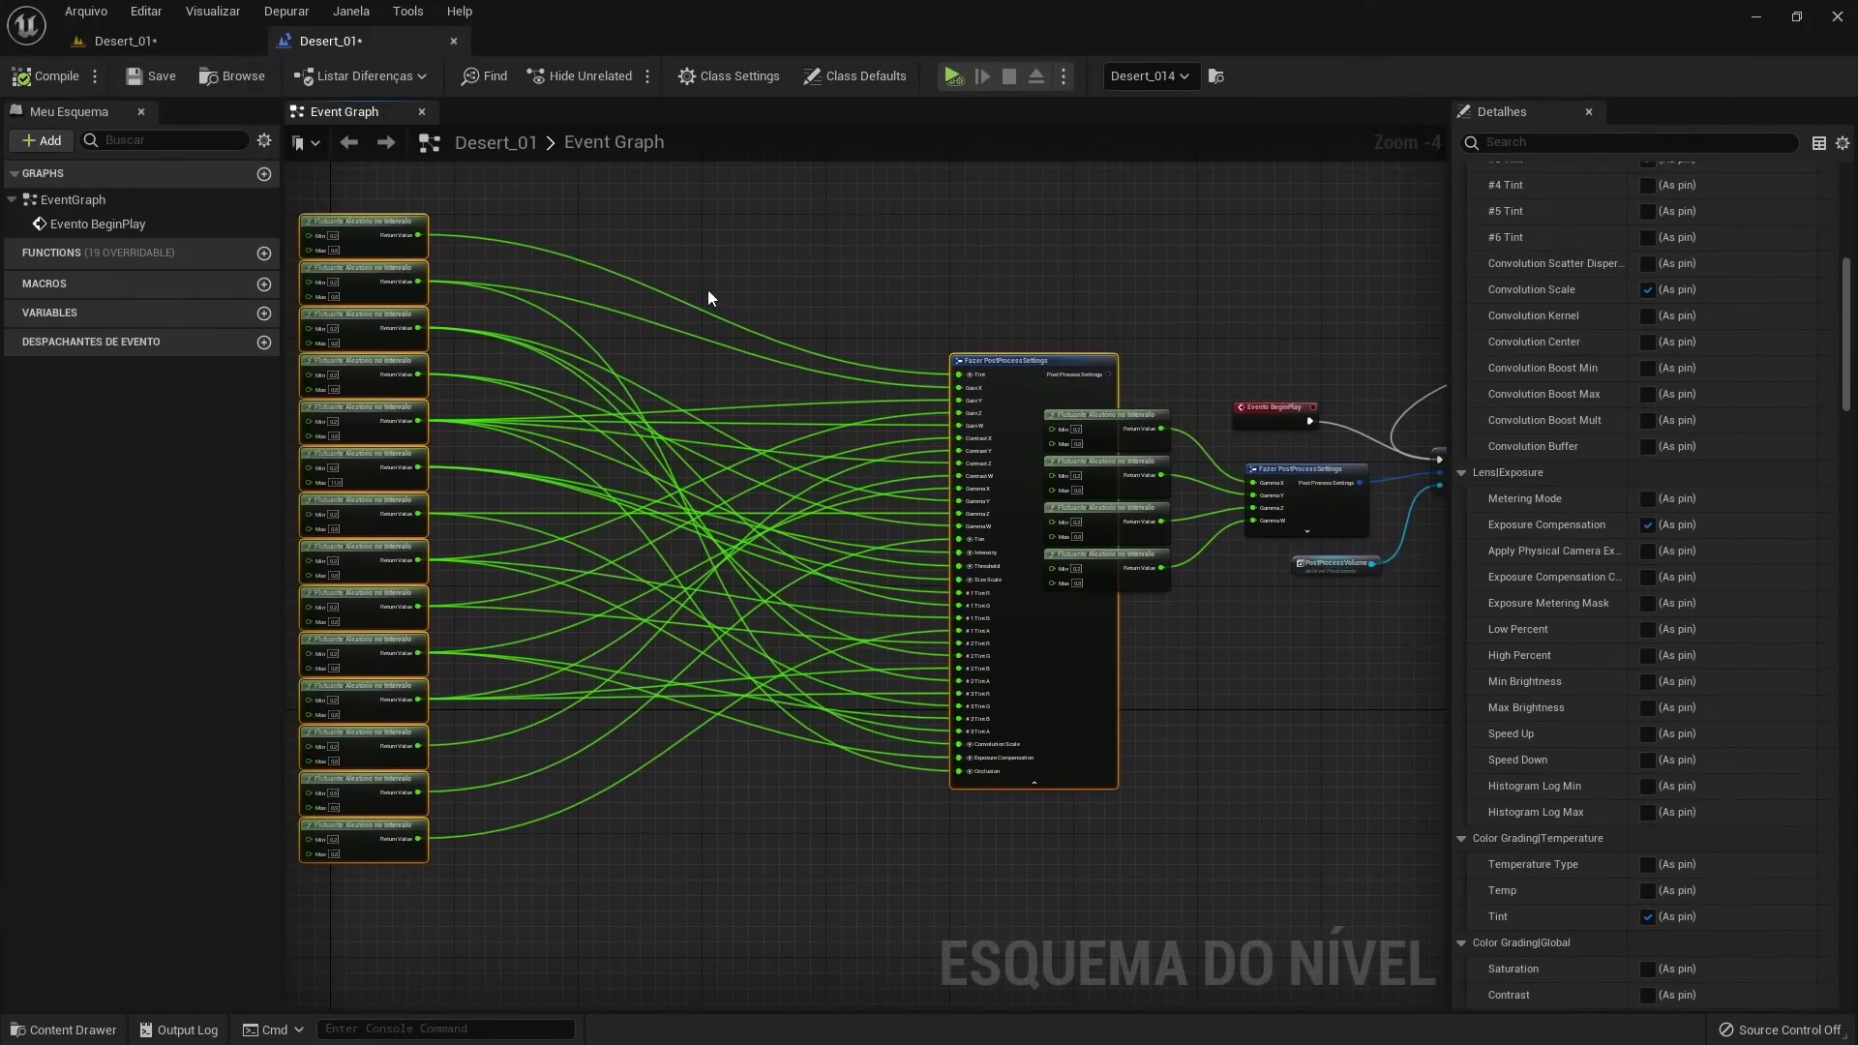
Delete the four old gamma random floats and the small settings node
left_click_drag(1239, 589, 1142, 434)
key("Delete")
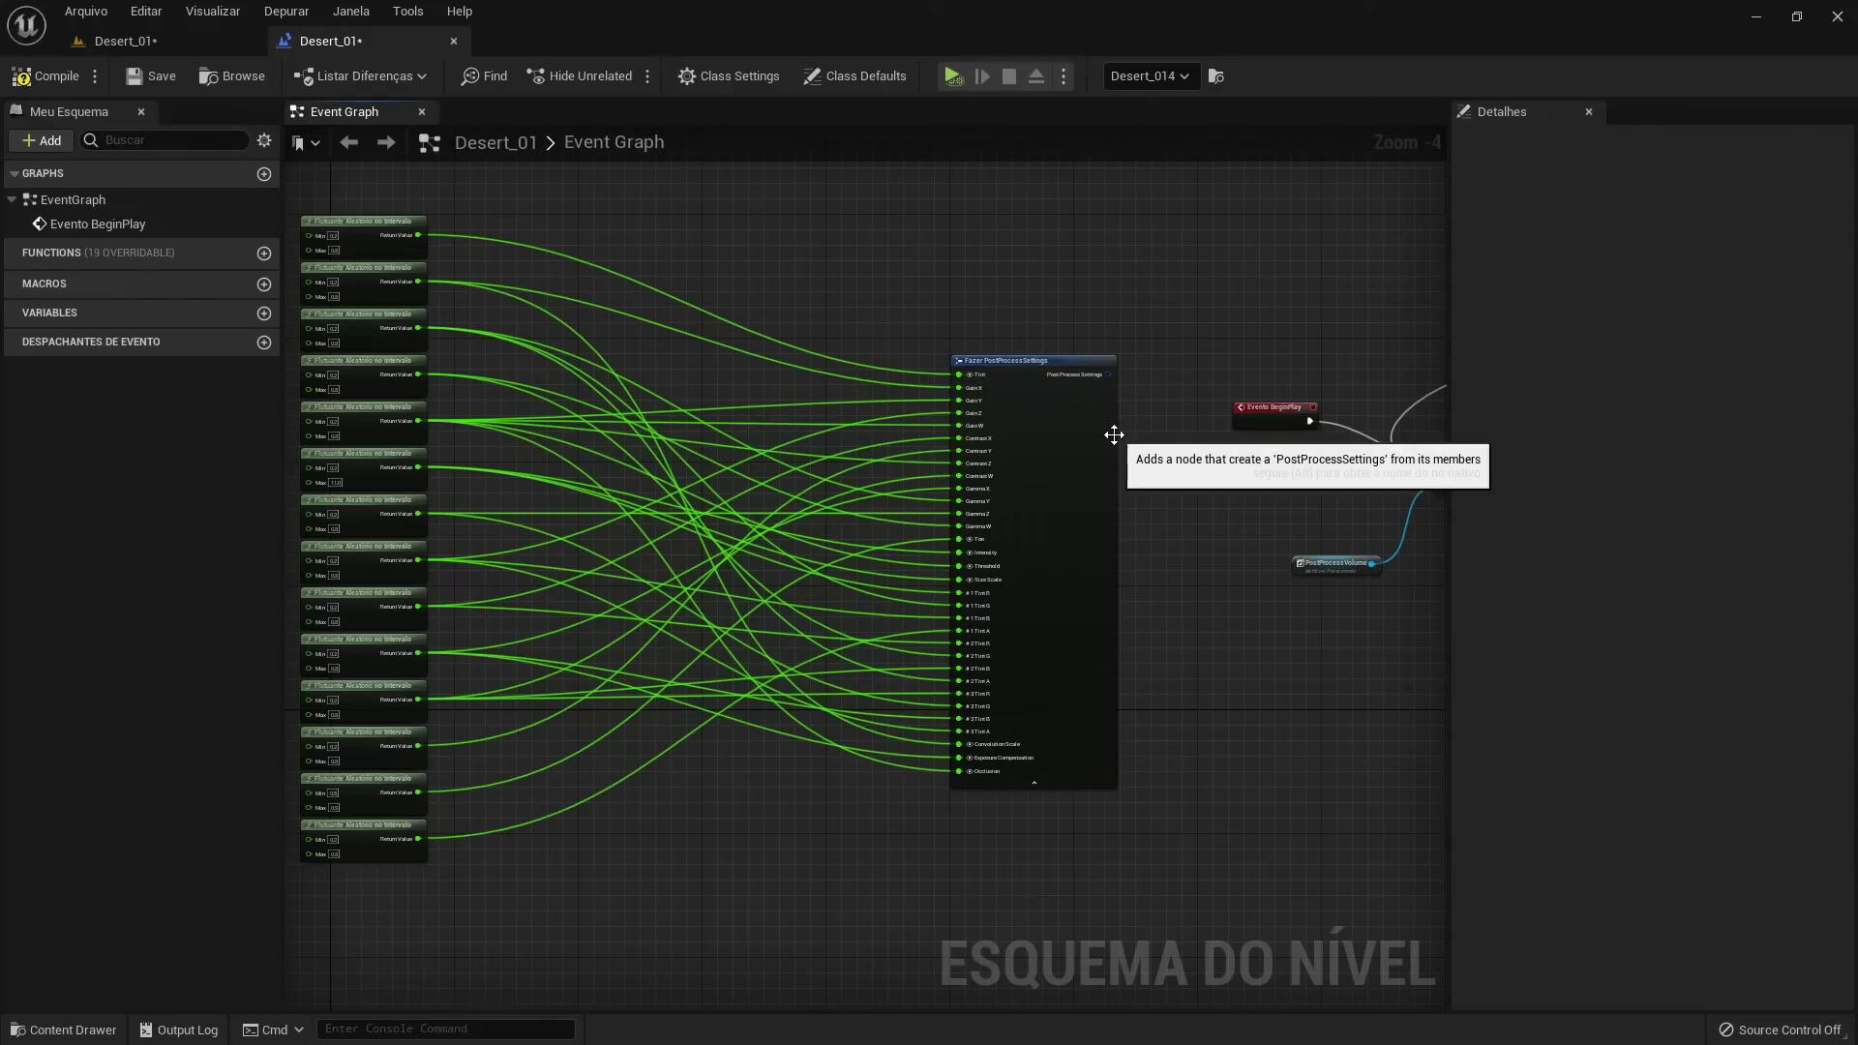
mouse_move(1848, 308)
left_mouse_down()
mouse_move(1850, 215)
mouse_move(1836, 455)
mouse_move(1850, 320)
left_mouse_up()
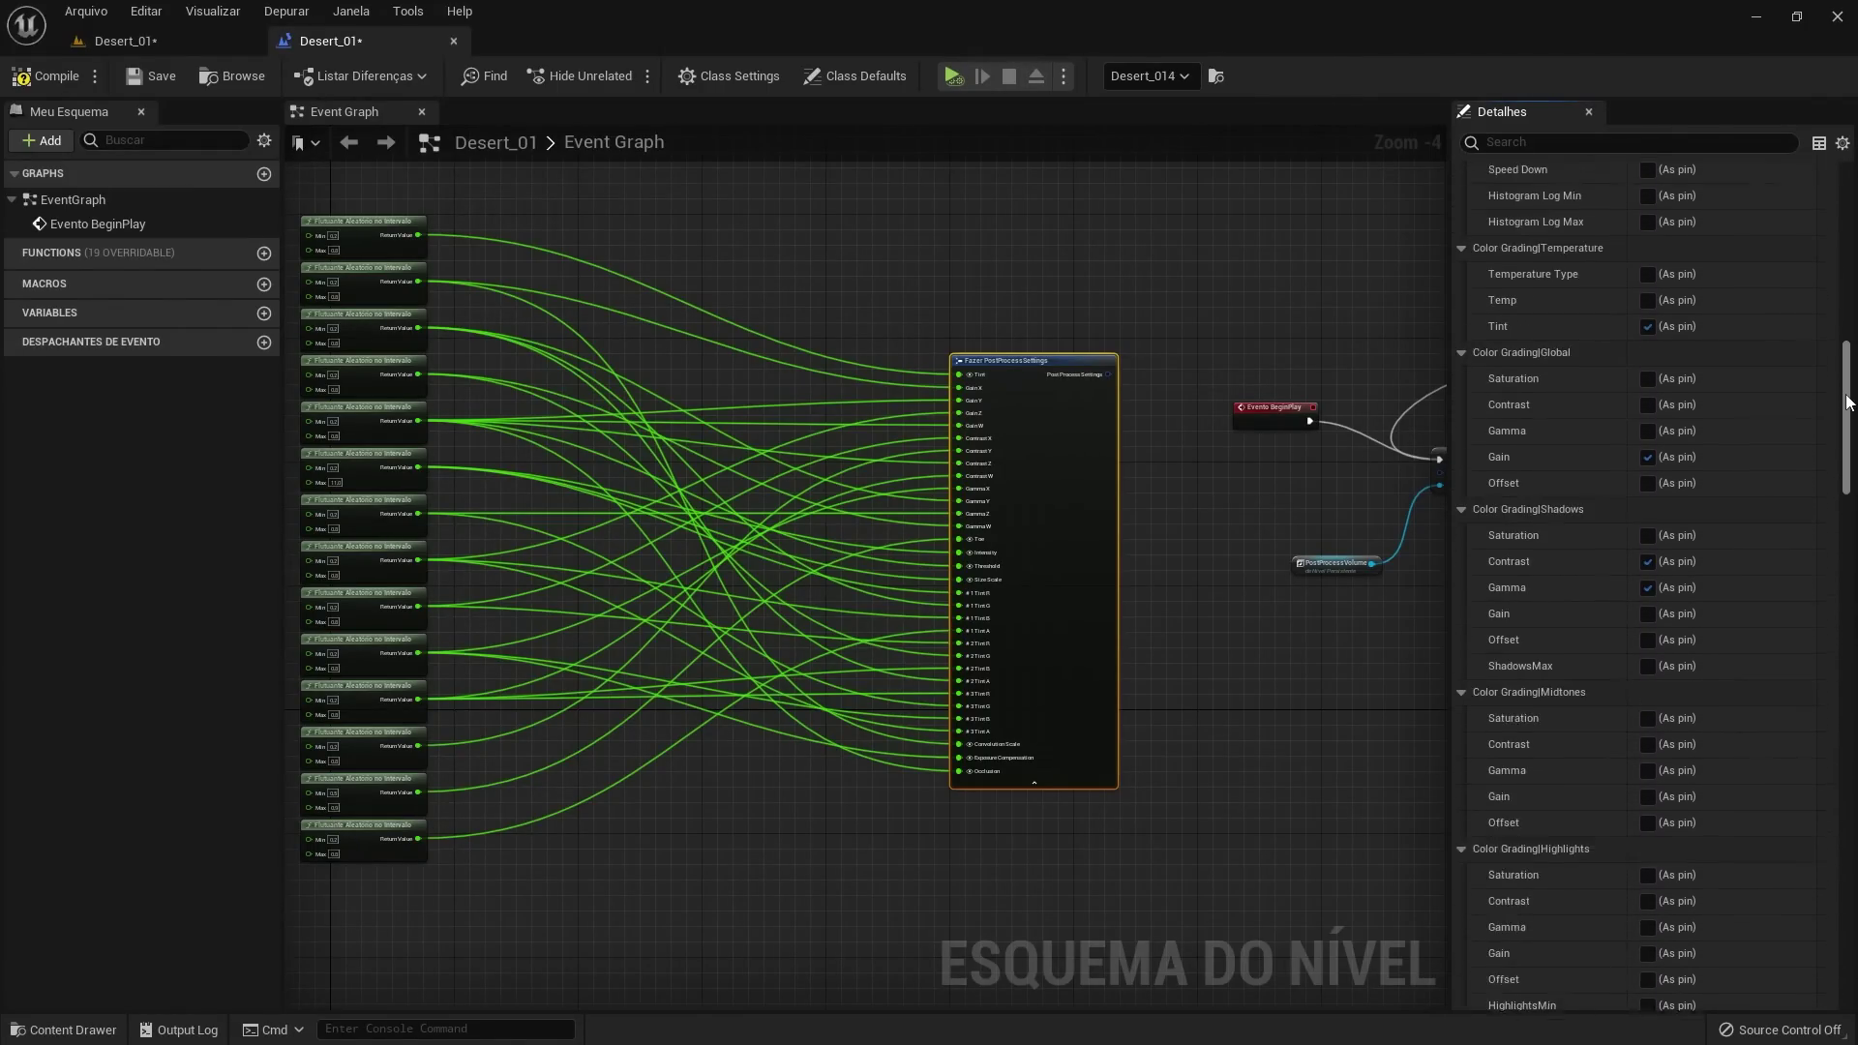
left_click(1403, 623)
right_click_drag(1431, 466, 1250, 457)
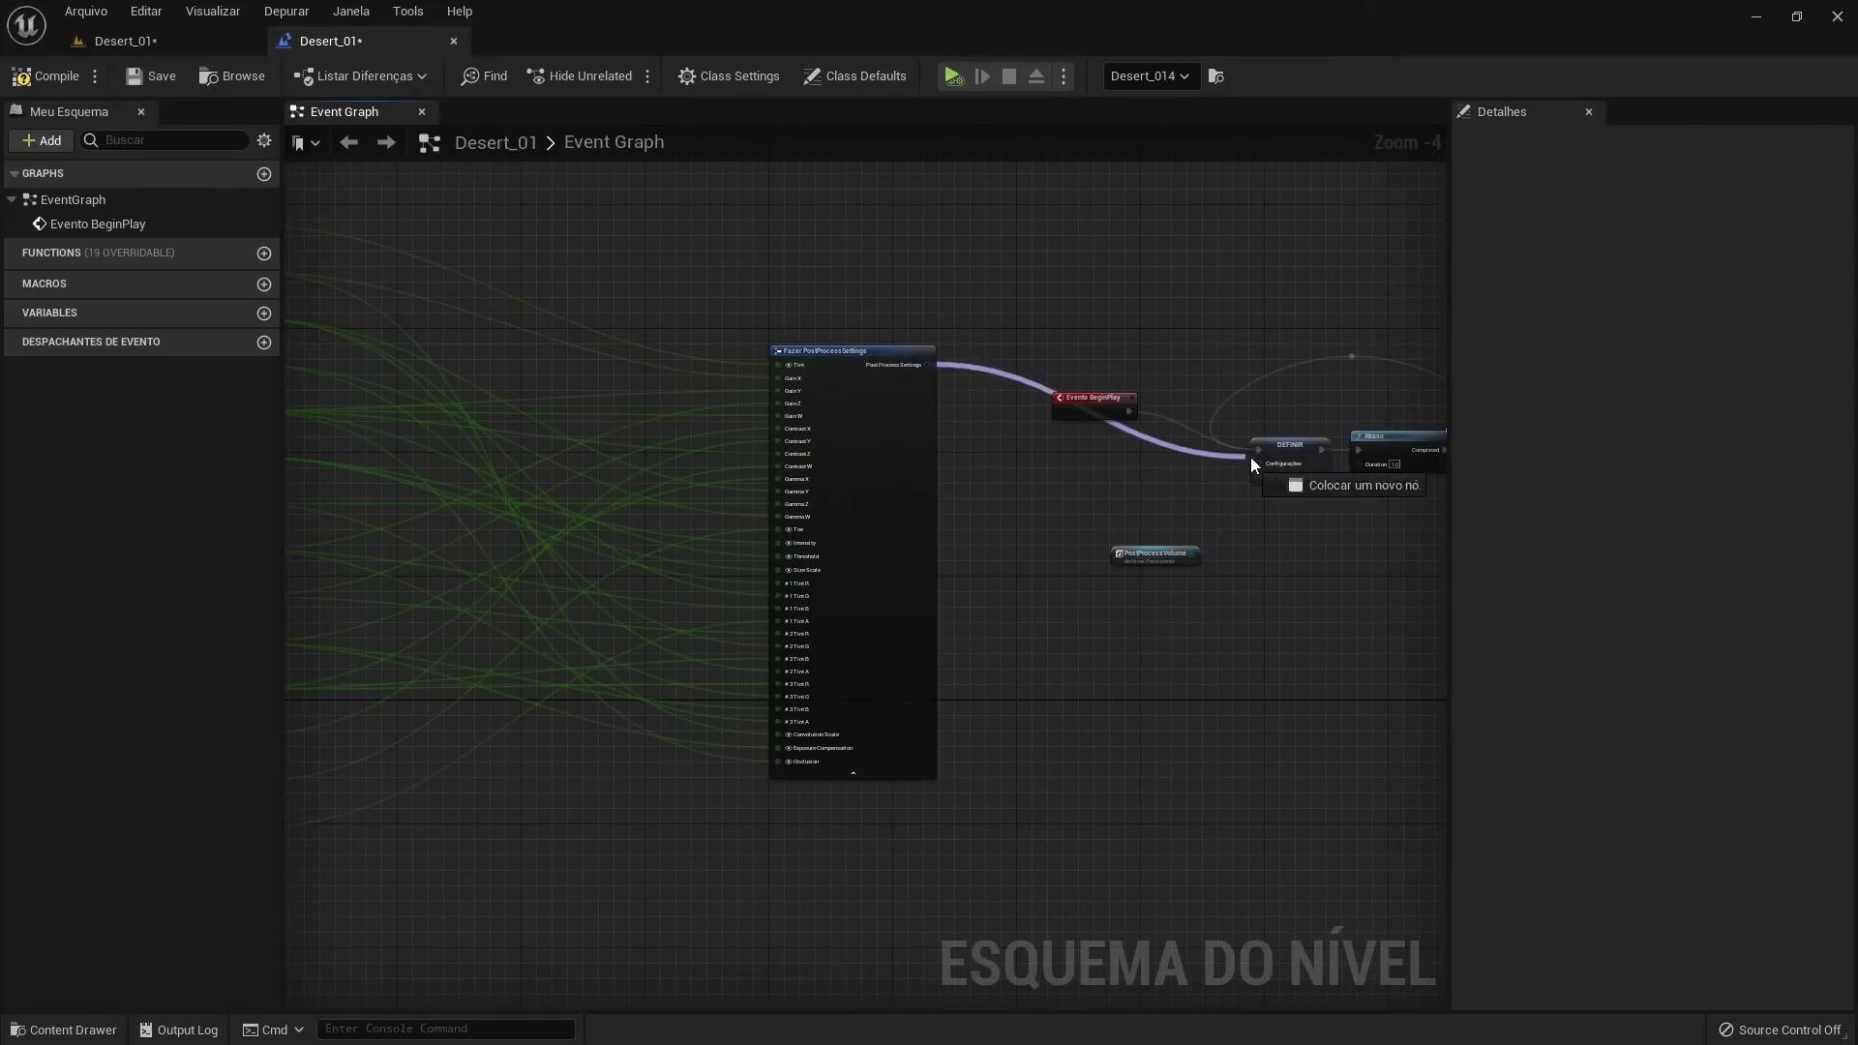
scroll(1202, 466, "down", 1)
Wire the large Make PostProcessSettings output into DEFINIR's Settings input
left_click_drag(1274, 350, 1222, 468)
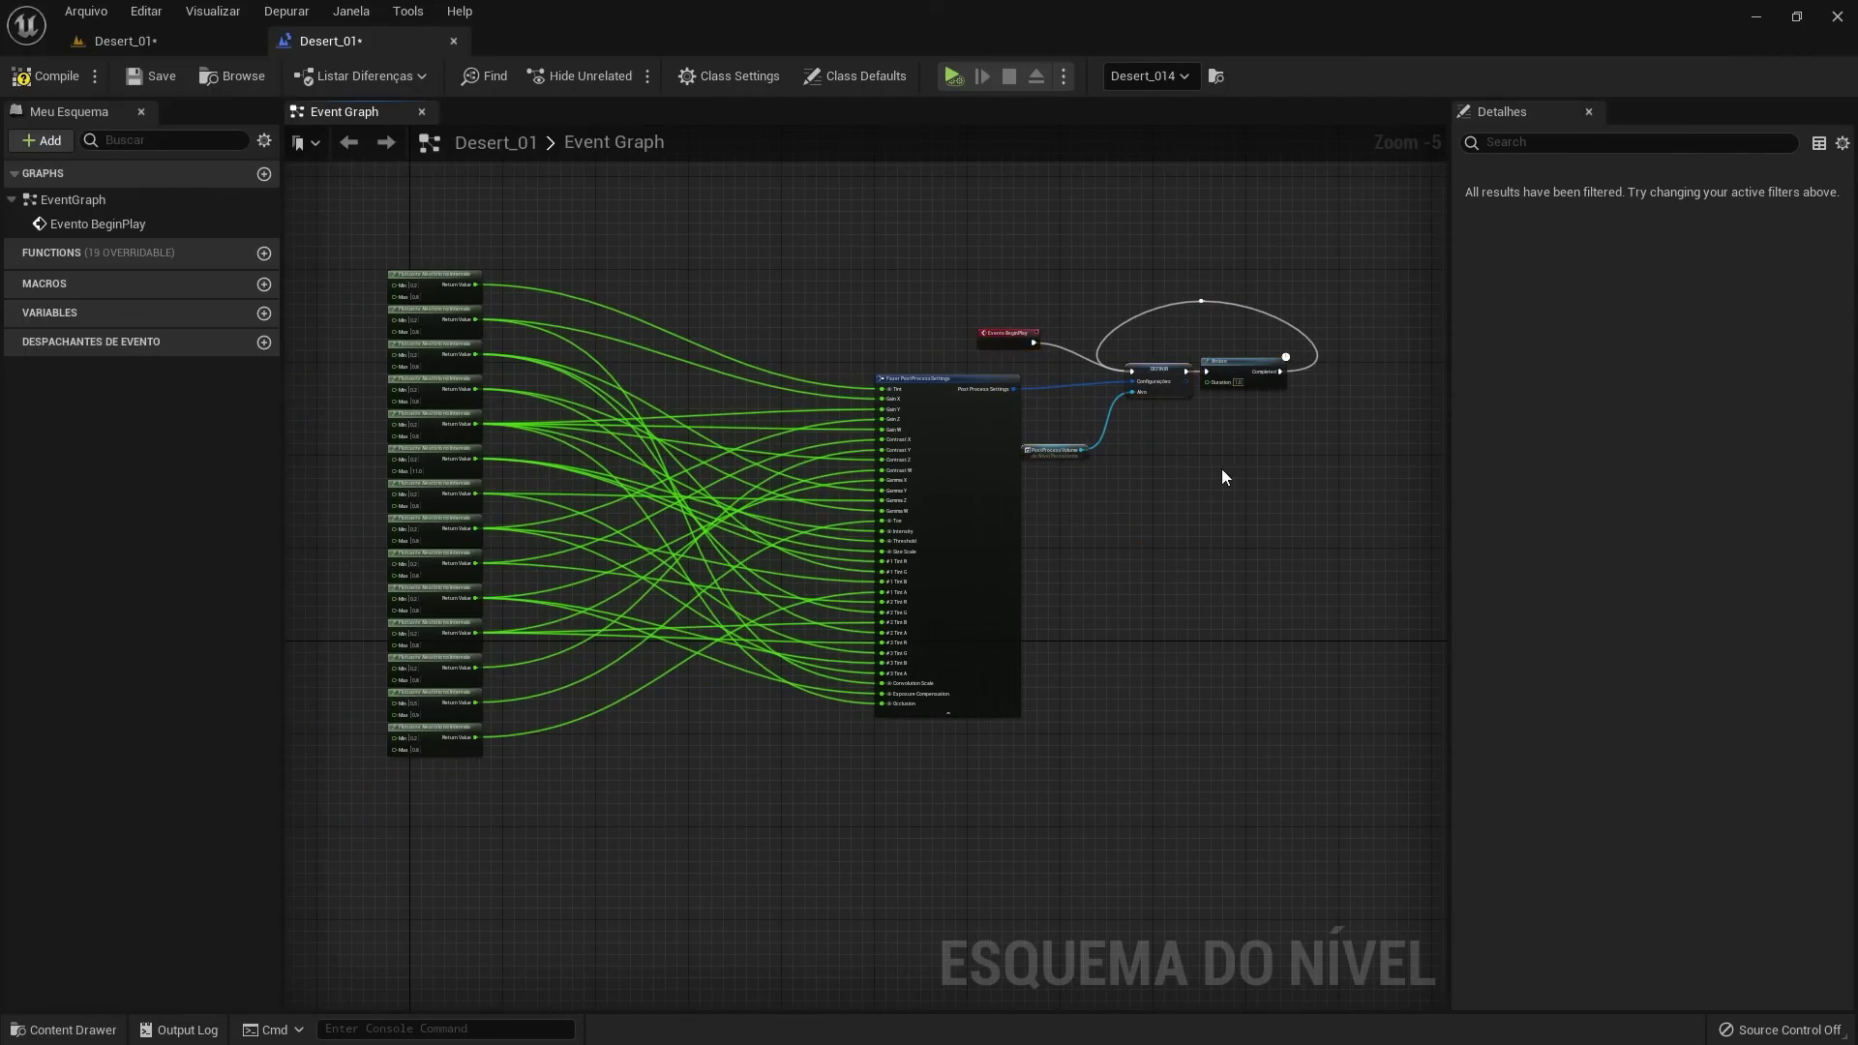